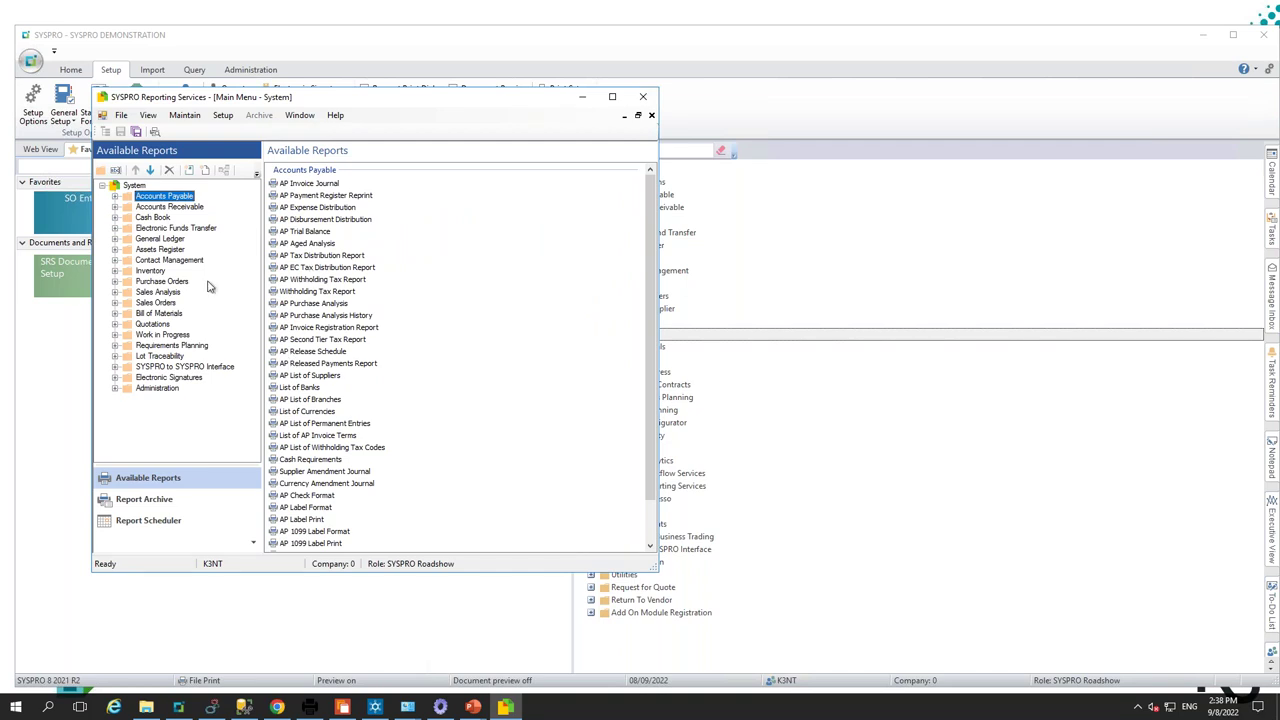
- Review the available General Ledger and Work in Progress reports, then close the reporting services window
{"action": "left_click", "coordinate": [170, 241]}
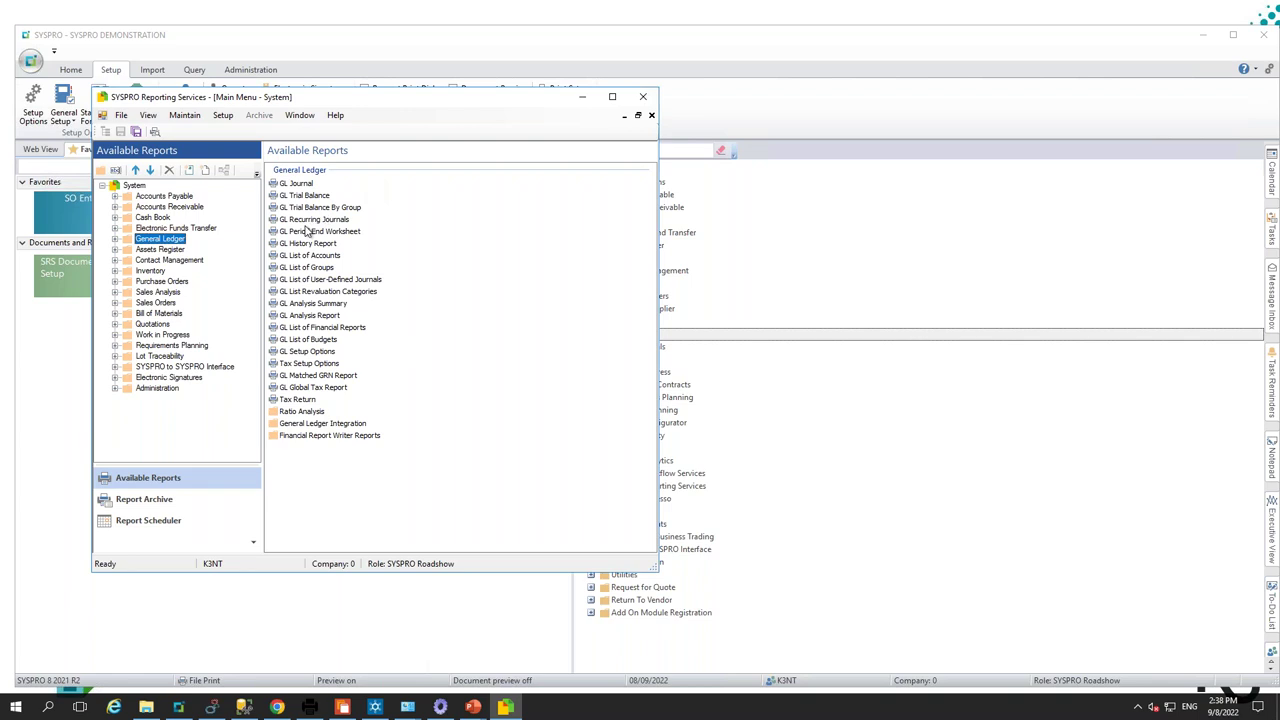
{"action": "left_click", "coordinate": [182, 335]}
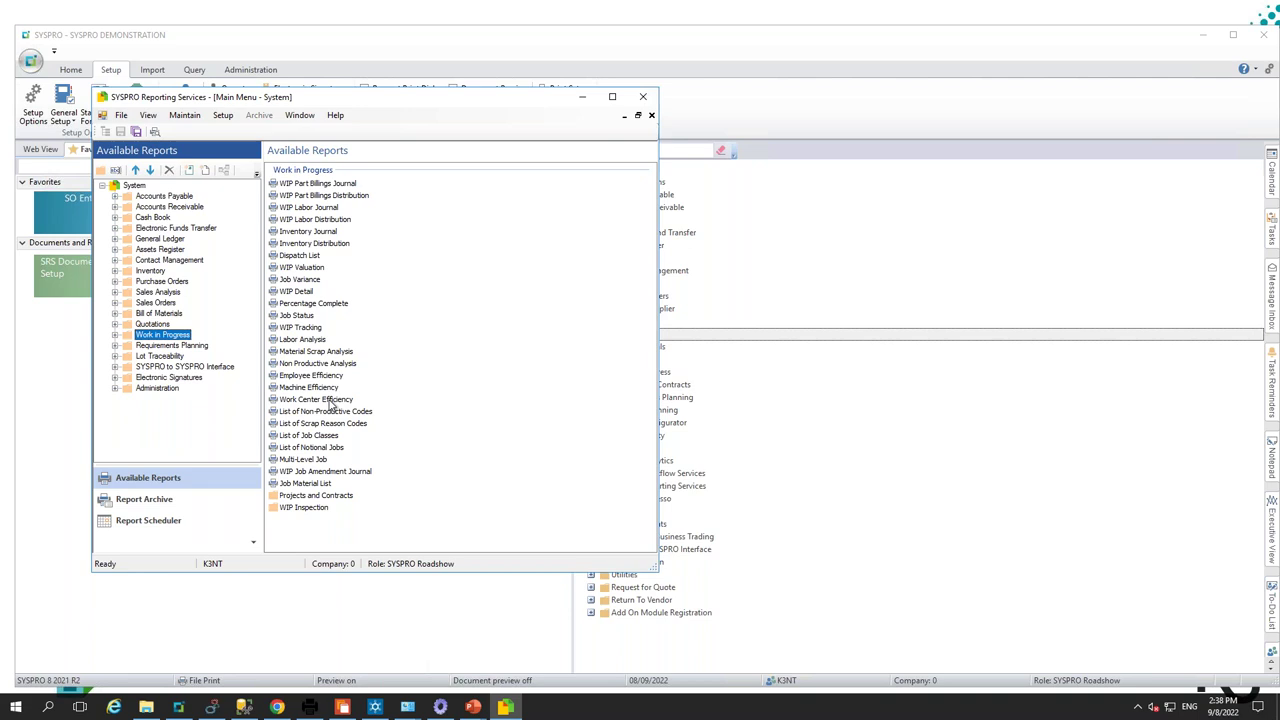
{"action": "left_click", "coordinate": [643, 99]}
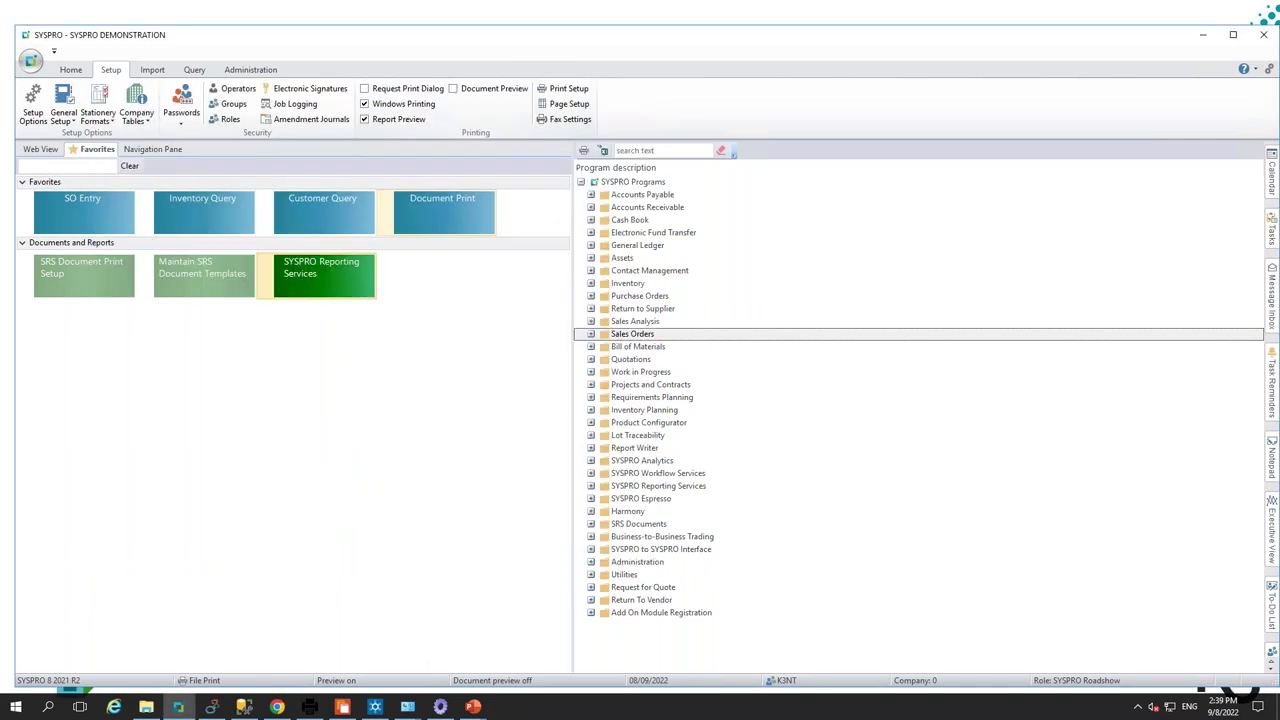
- Open SRS Document Print Setup and examine the Purchase Order Receipts templates and the Quotation - Single document type
{"action": "left_click", "coordinate": [84, 272]}
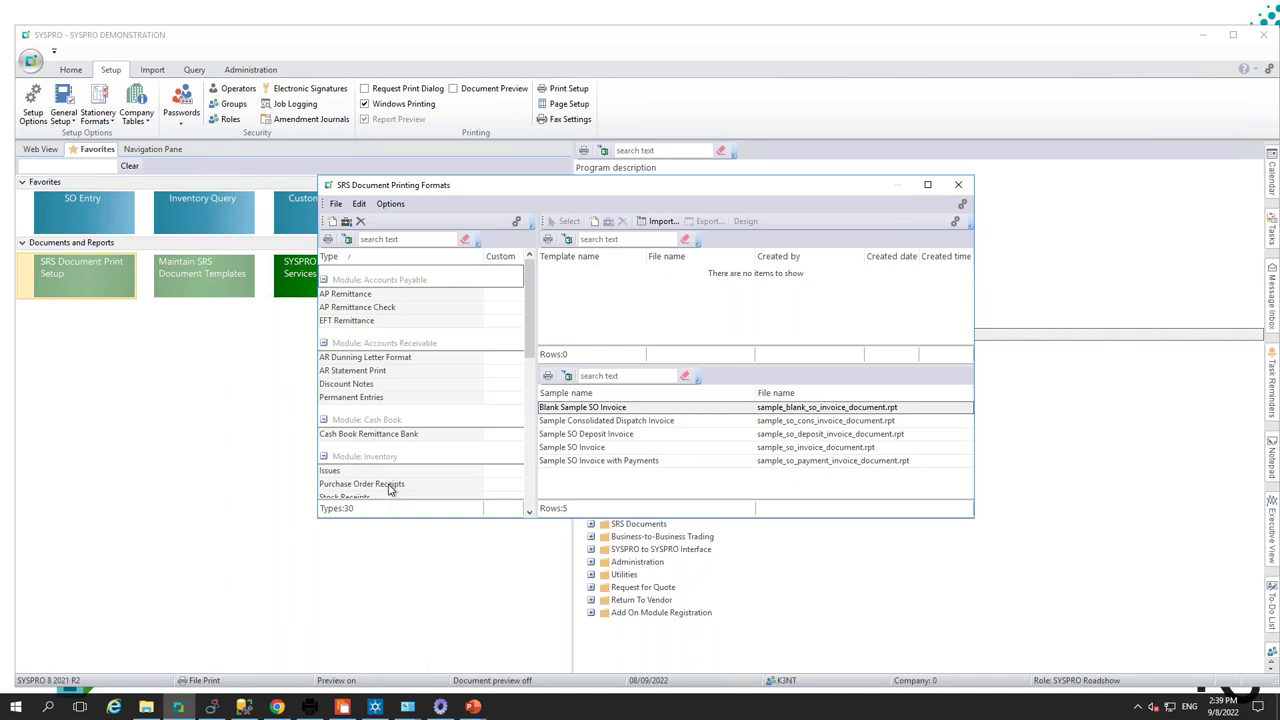
{"action": "left_click", "coordinate": [390, 485]}
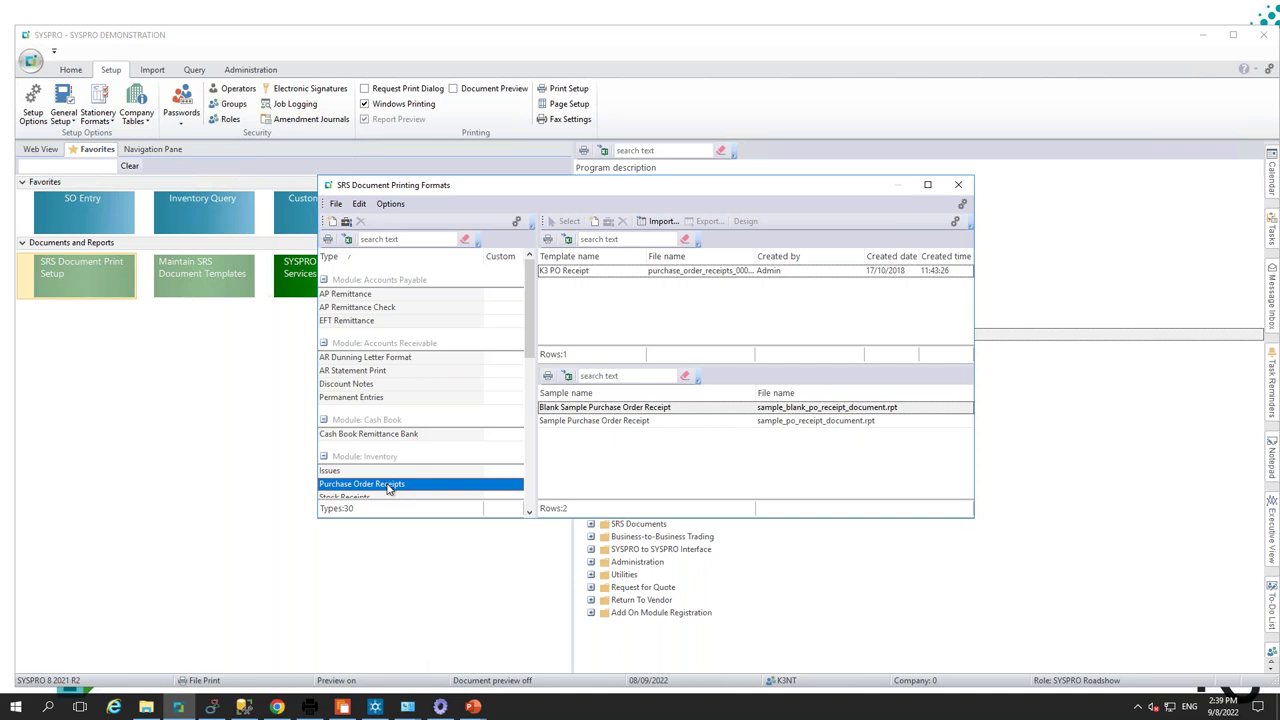
{"action": "left_click", "coordinate": [531, 458]}
{"action": "left_click", "coordinate": [522, 457]}
{"action": "left_click", "coordinate": [522, 480]}
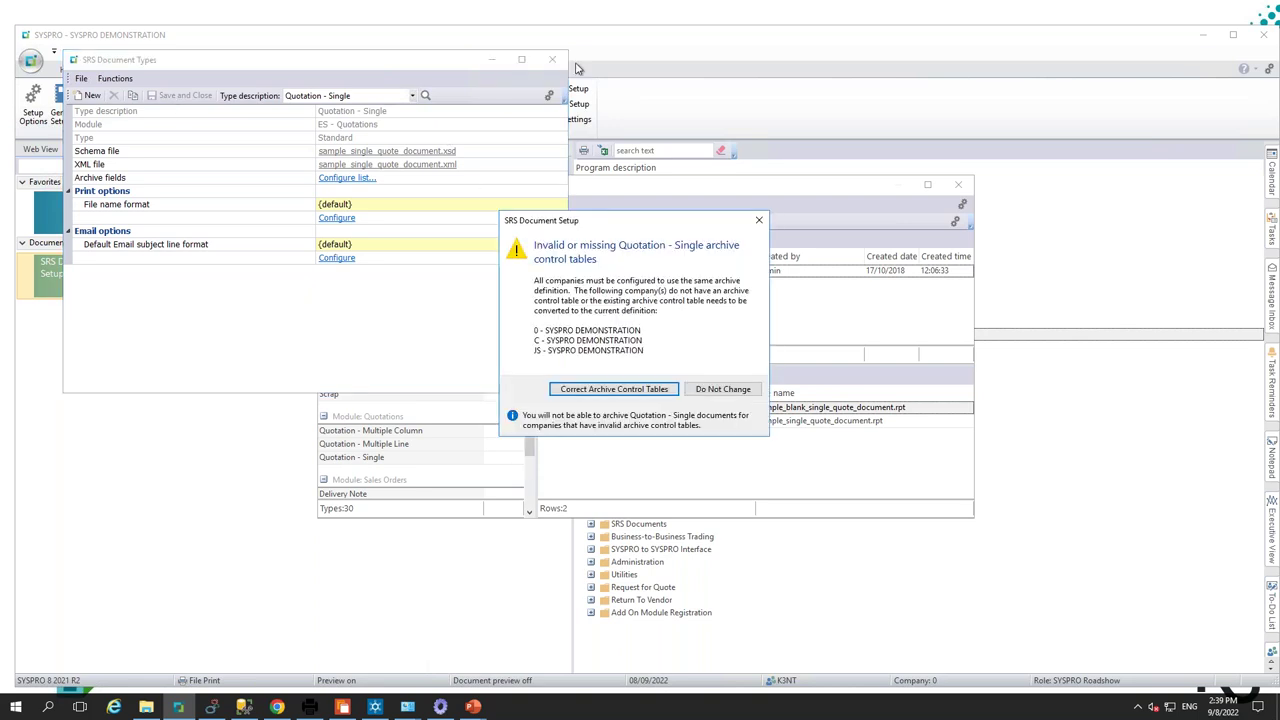
- Dismiss the Quotation - Single archive table correction and its document type settings, then review the remaining types and close the printing formats
{"action": "left_click", "coordinate": [759, 220]}
{"action": "left_click", "coordinate": [555, 60]}
{"action": "scroll", "coordinate": [408, 427], "scroll_direction": "down", "scroll_amount": 2}
{"action": "scroll", "coordinate": [411, 437], "scroll_direction": "down", "scroll_amount": 1}
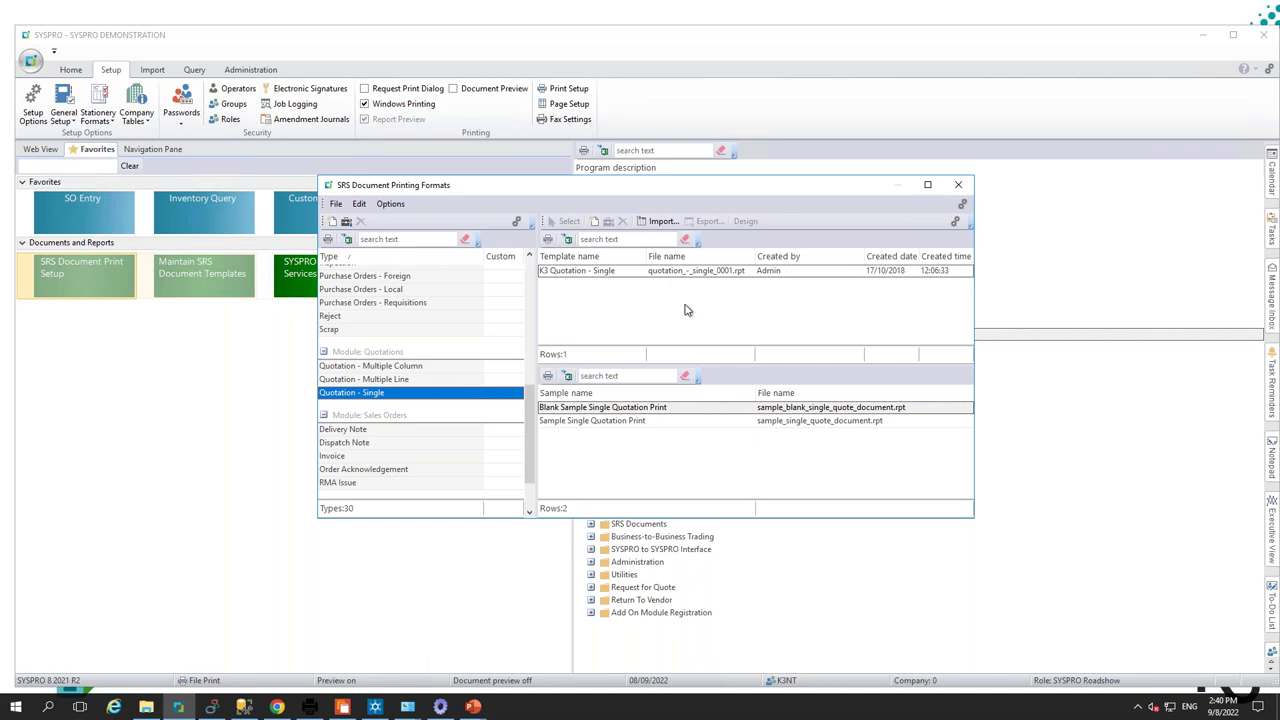
{"action": "left_click", "coordinate": [958, 186]}
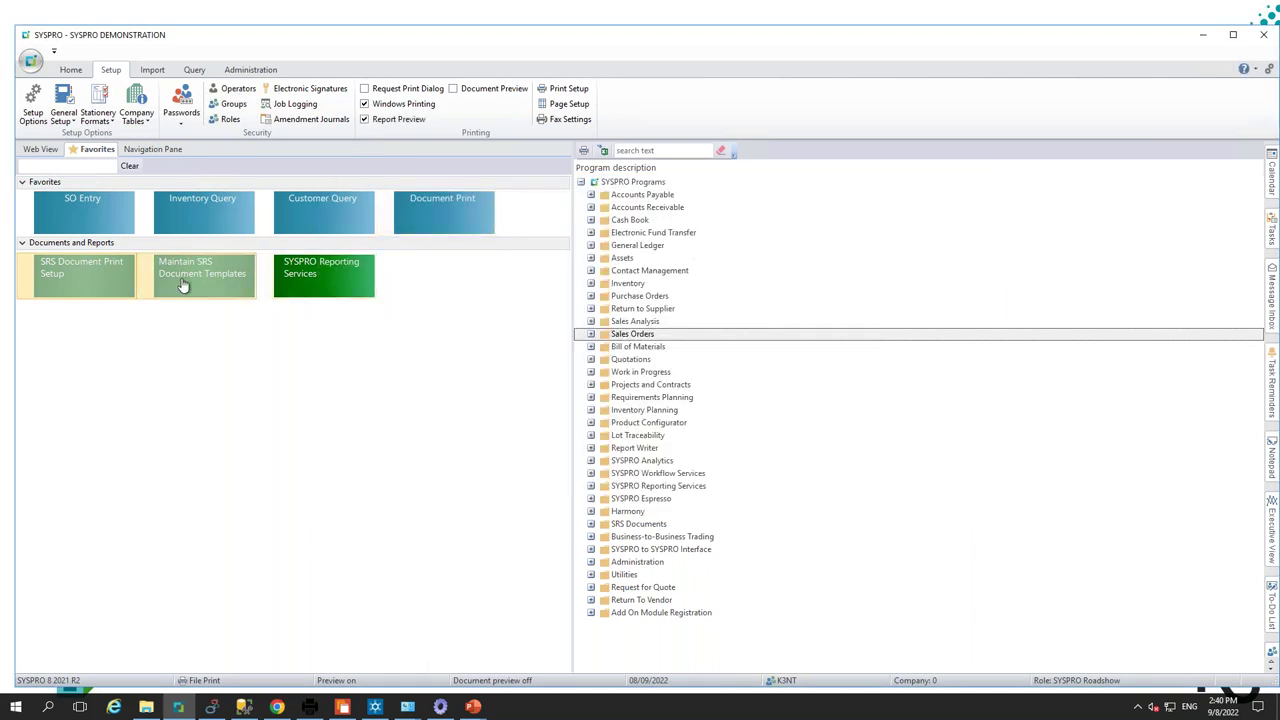
- Load the Automail Invoice template for the Invoice document type in SRS document template maintenance and open its design in Crystal Reports
{"action": "left_click", "coordinate": [183, 286]}
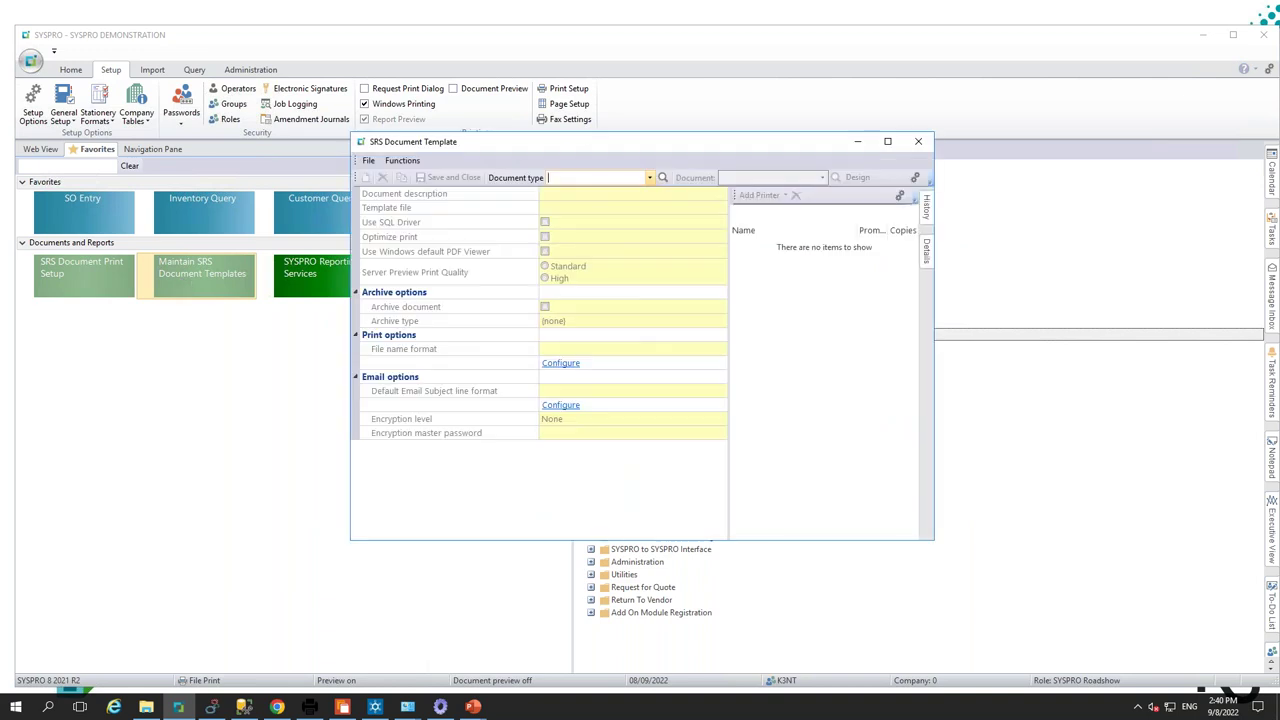
{"action": "left_click", "coordinate": [661, 178]}
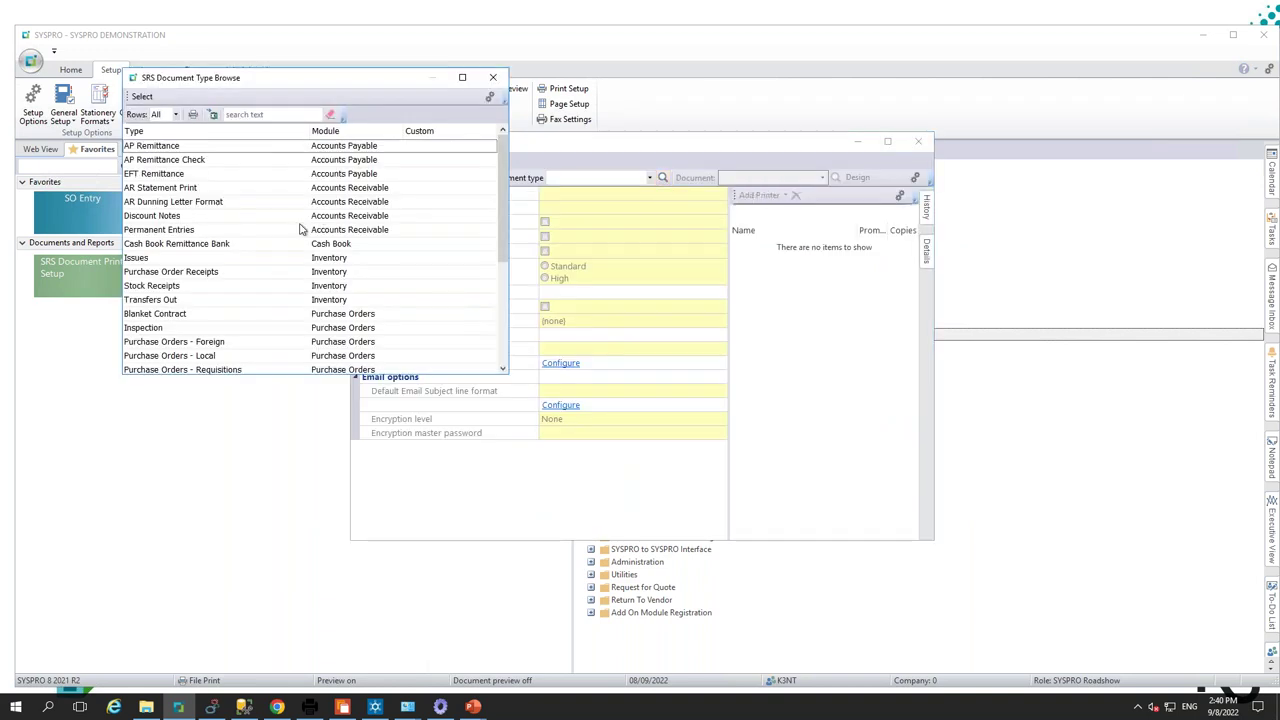
{"action": "scroll", "coordinate": [166, 343], "scroll_direction": "down", "scroll_amount": 2}
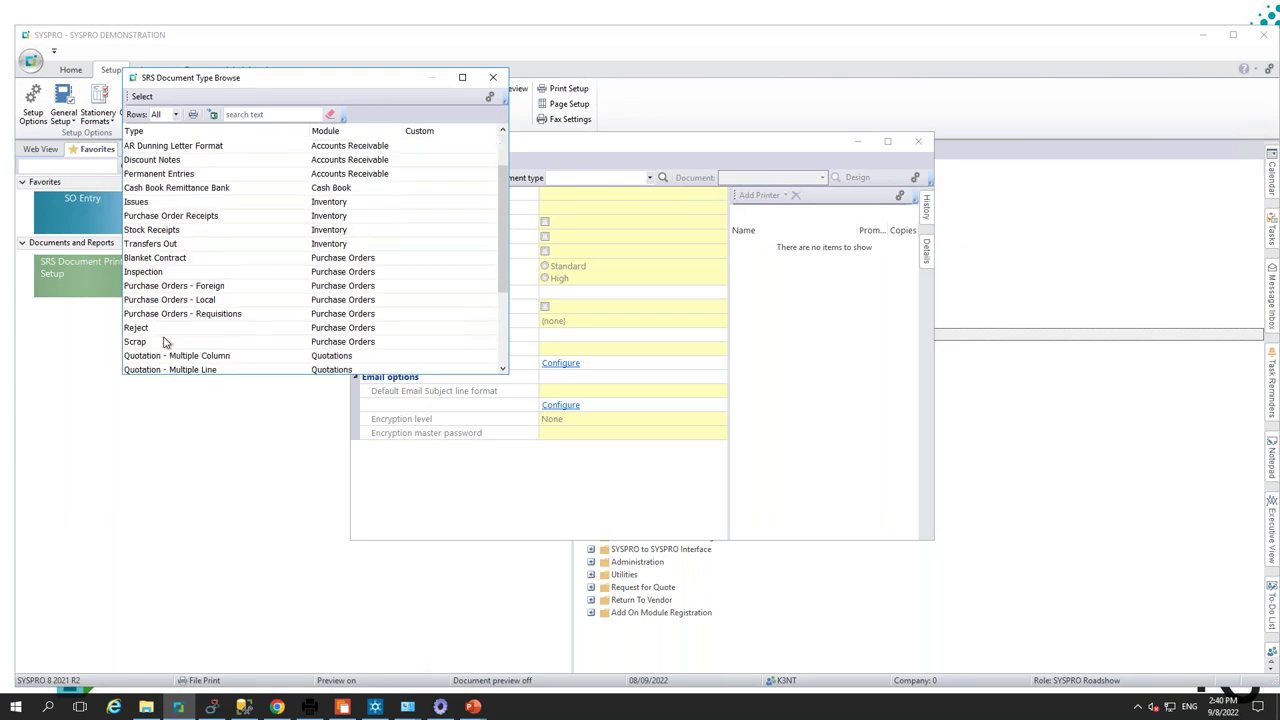
{"action": "scroll", "coordinate": [166, 343], "scroll_direction": "down", "scroll_amount": 1}
{"action": "double_click", "coordinate": [162, 353]}
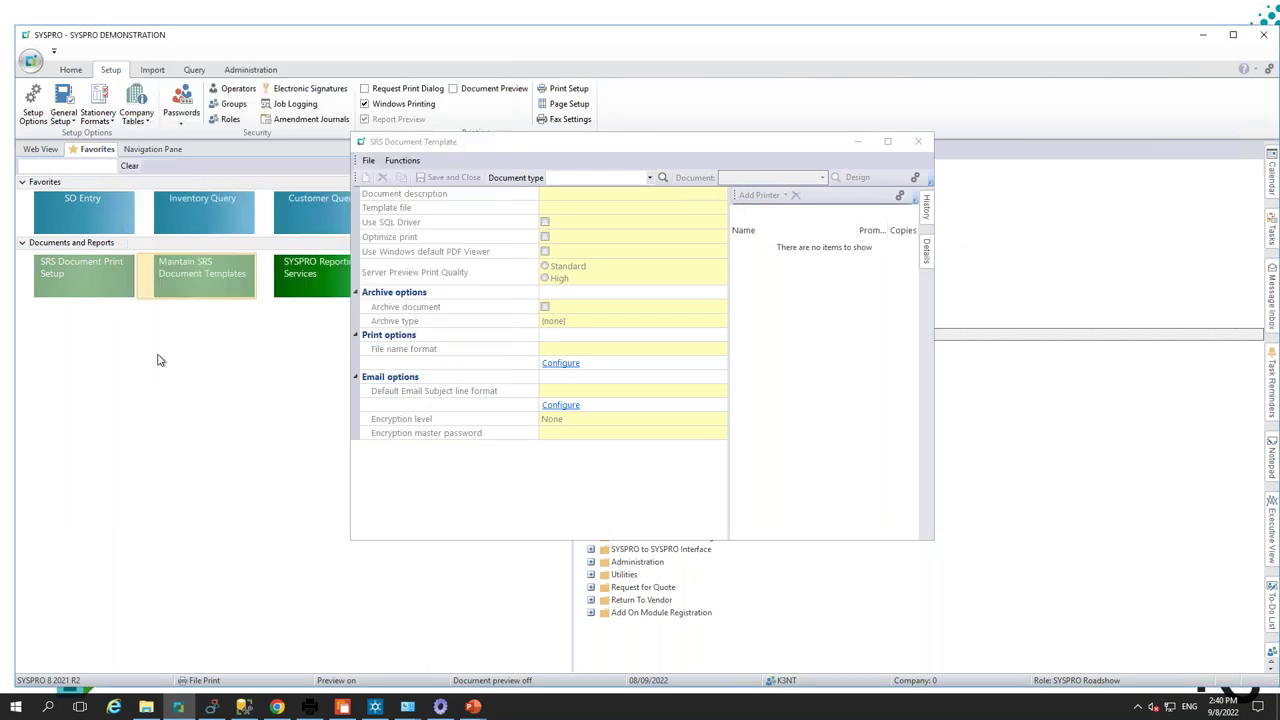
{"action": "left_click", "coordinate": [823, 178]}
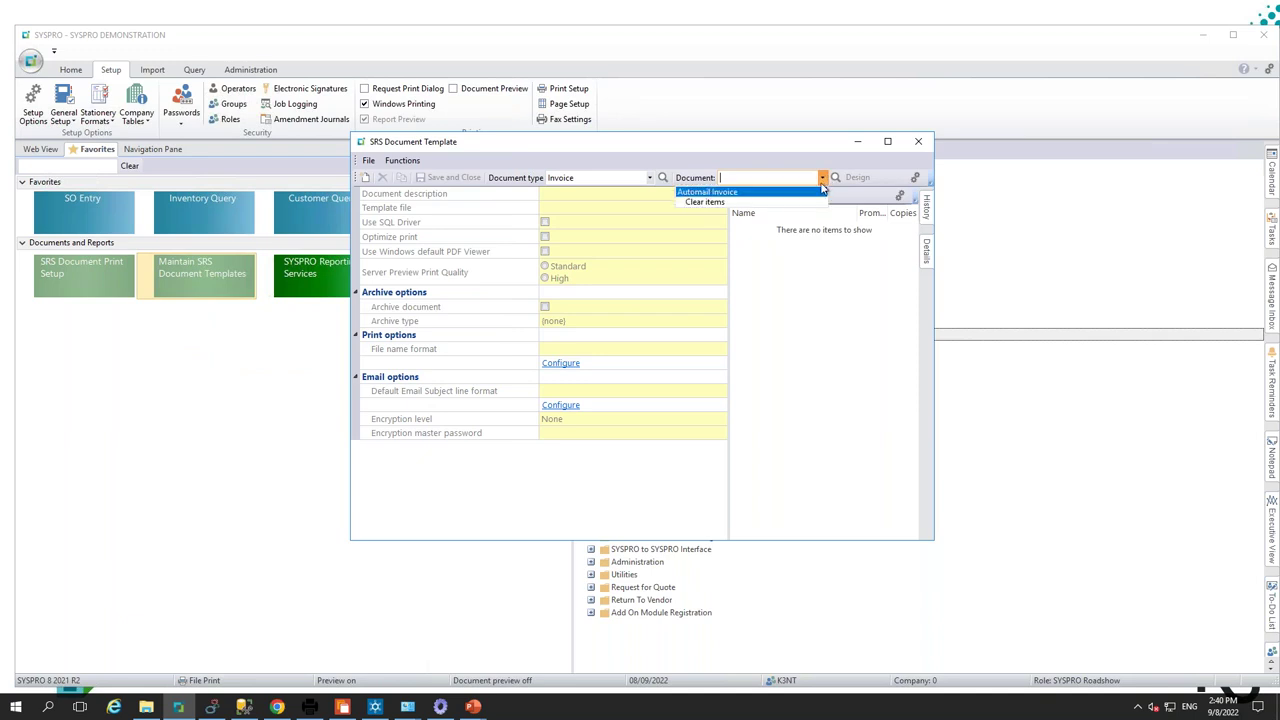
{"action": "left_click", "coordinate": [790, 193]}
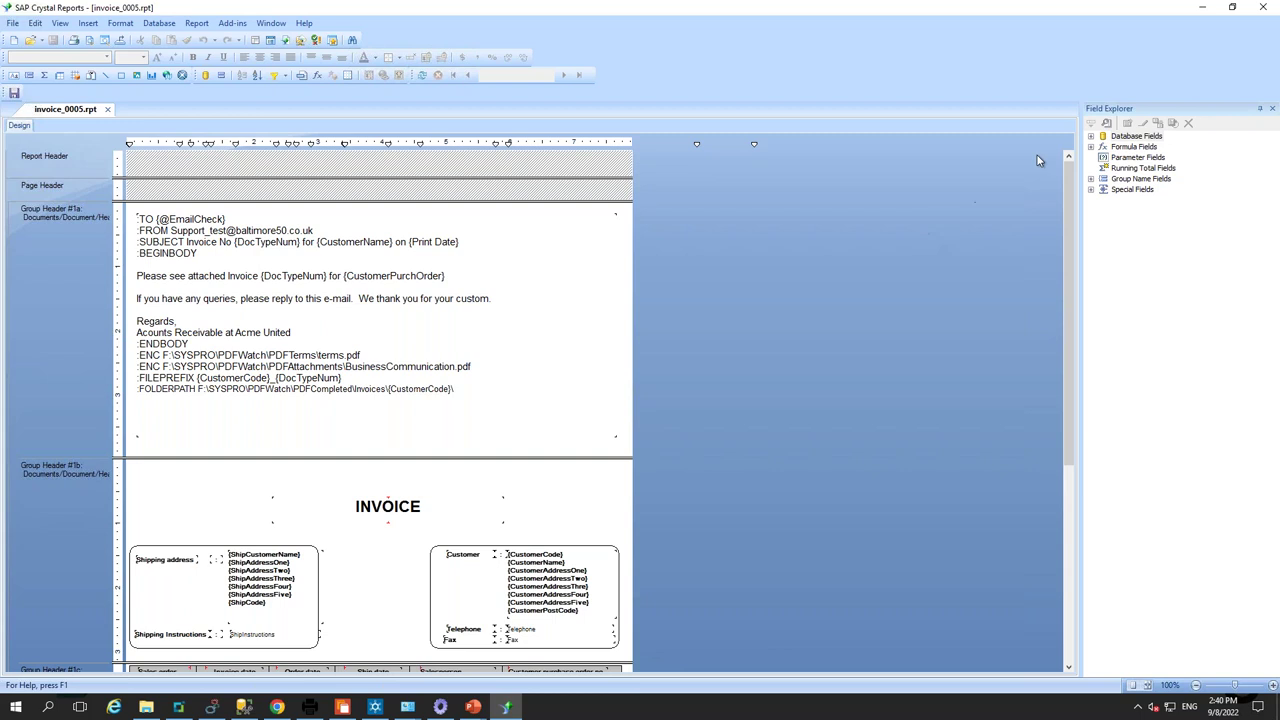
- Examine the invoice layout, its formula fields and the Documents database fields down to Document/DetailData
{"action": "left_click", "coordinate": [1090, 138]}
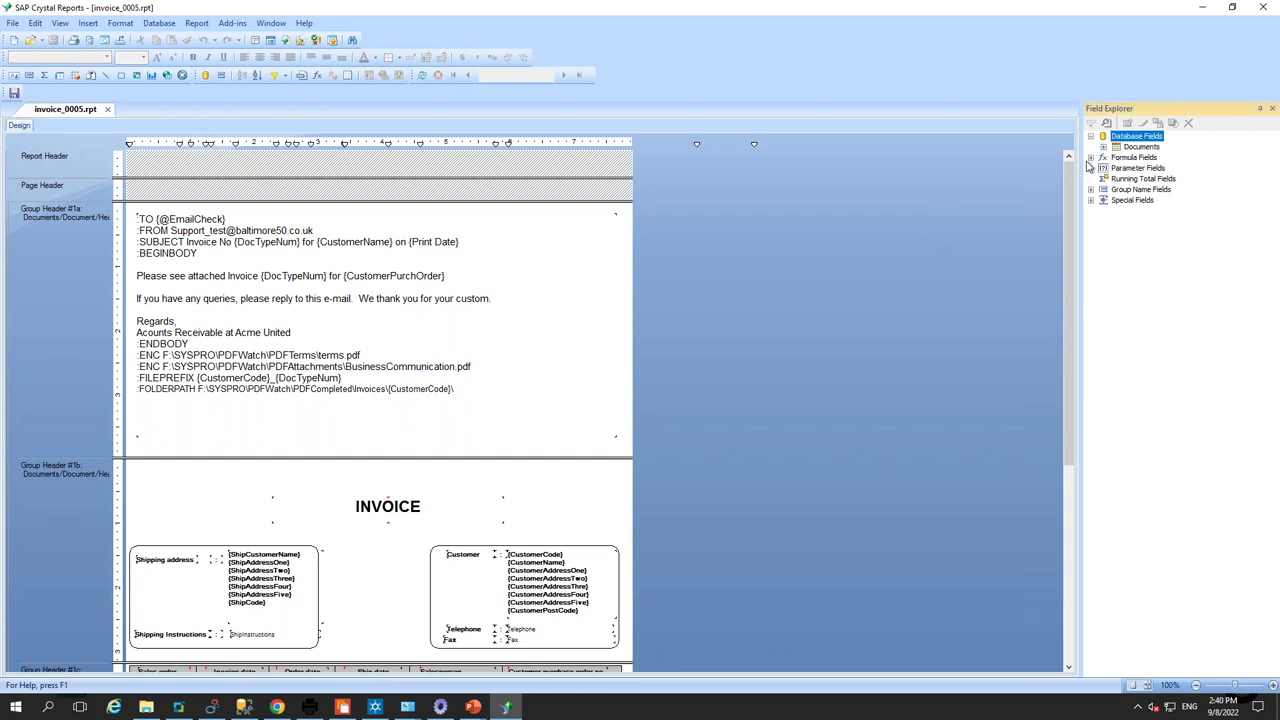
{"action": "left_click", "coordinate": [1090, 158]}
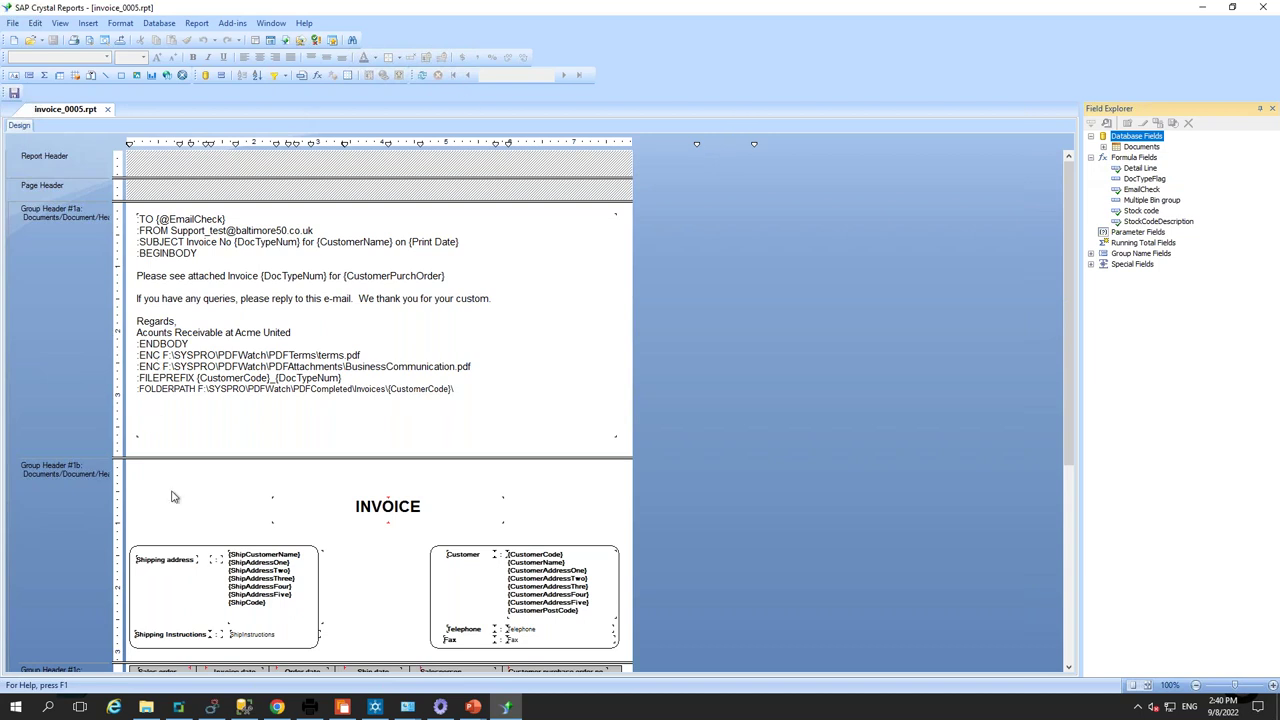
{"action": "left_click", "coordinate": [1068, 568]}
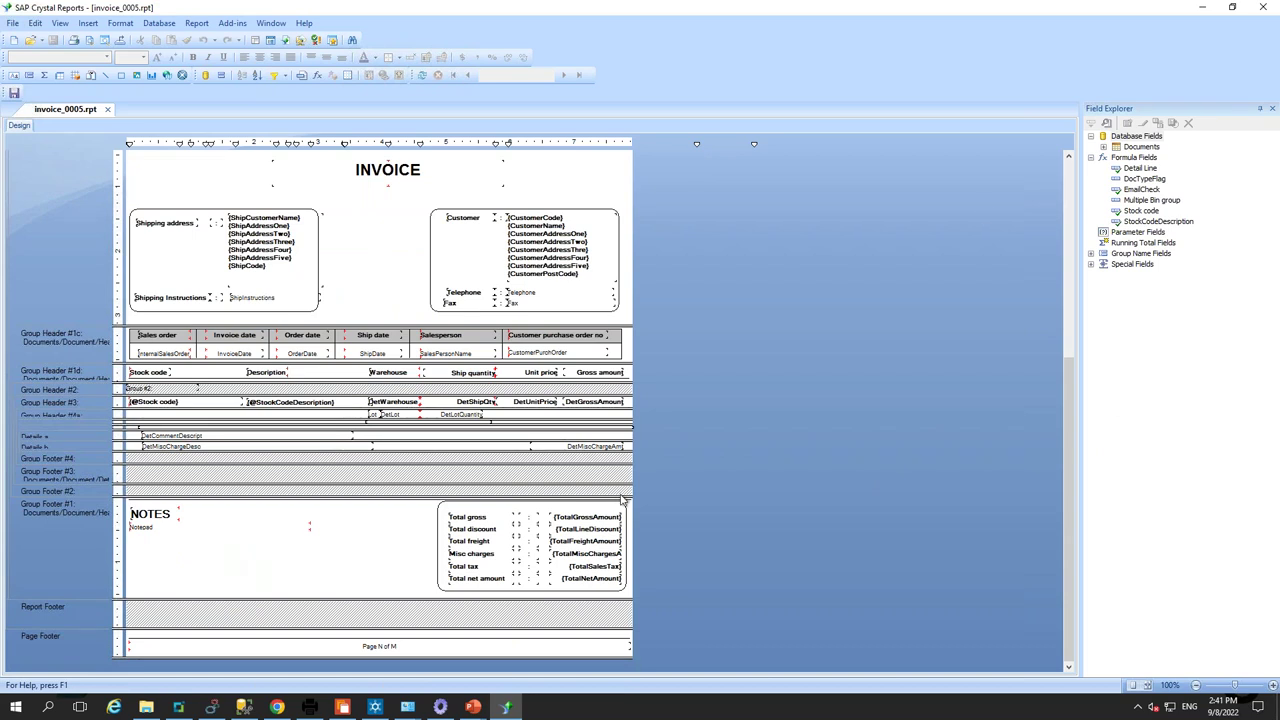
{"action": "left_click", "coordinate": [1104, 147]}
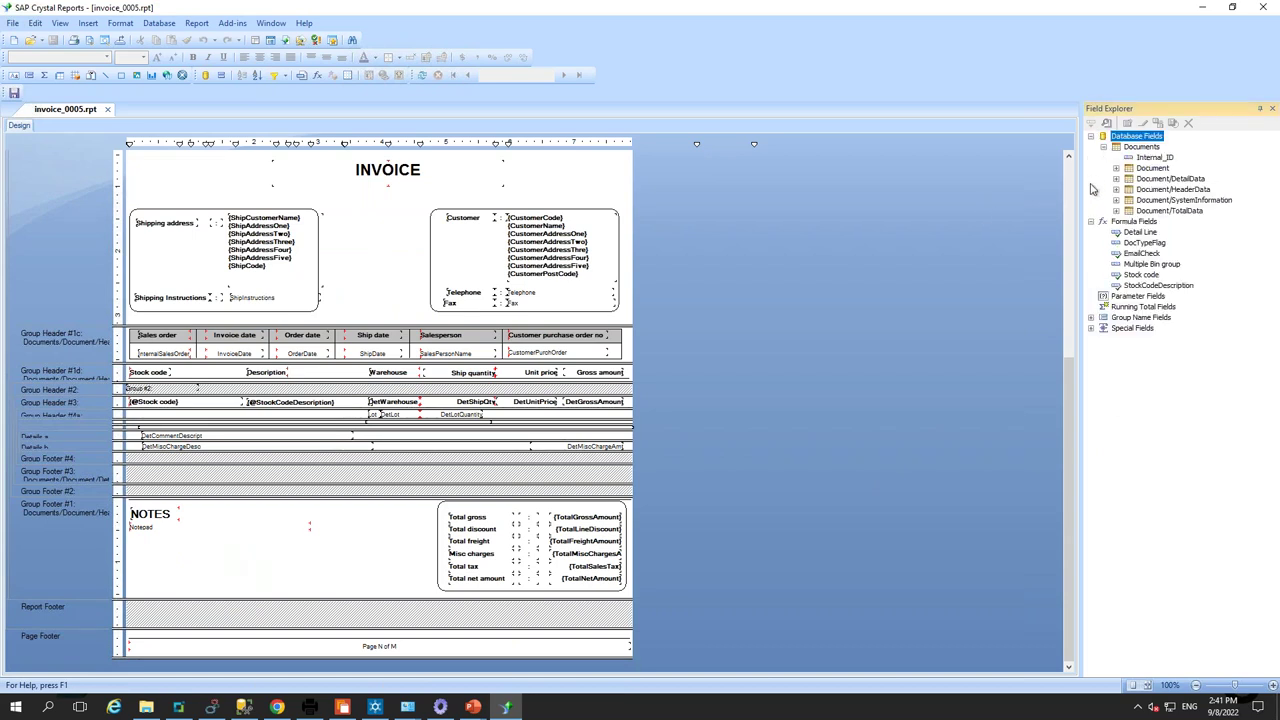
{"action": "left_click_drag", "start_coordinate": [1060, 192], "coordinate": [882, 218]}
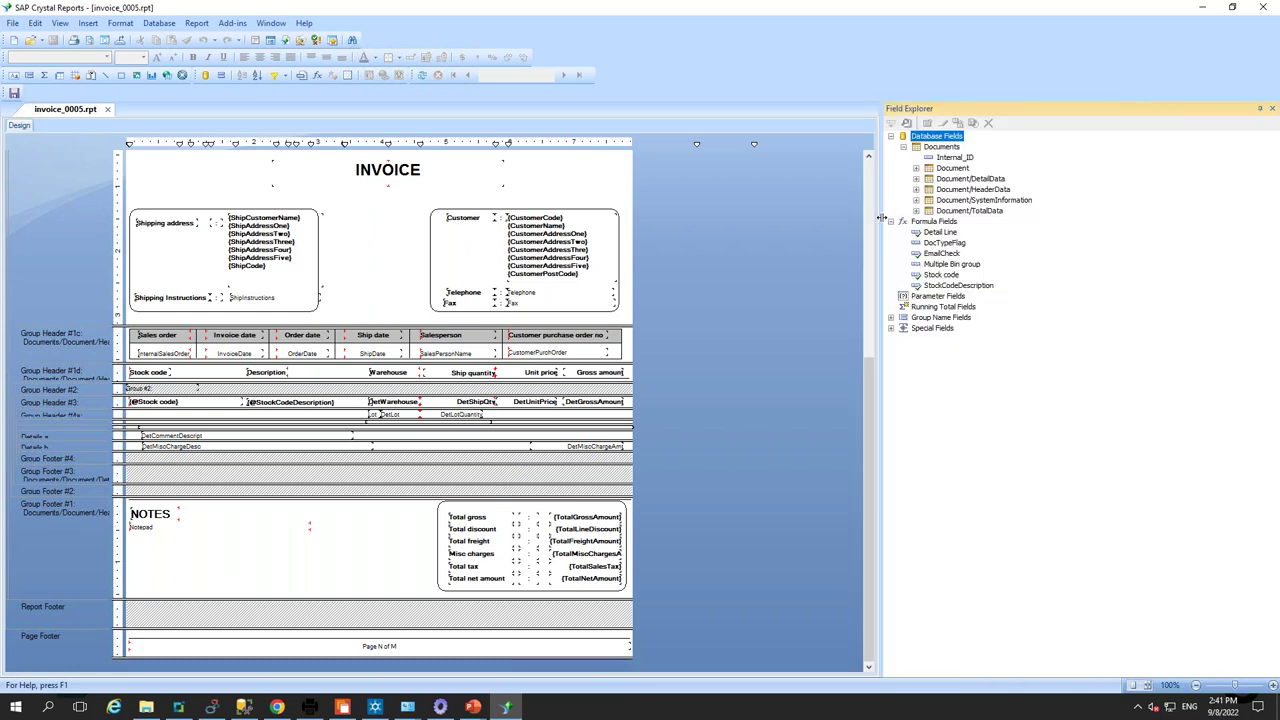
{"action": "left_click", "coordinate": [916, 179]}
- Review the invoice report's datasource location settings and close them without updating
{"action": "right_click", "coordinate": [930, 142]}
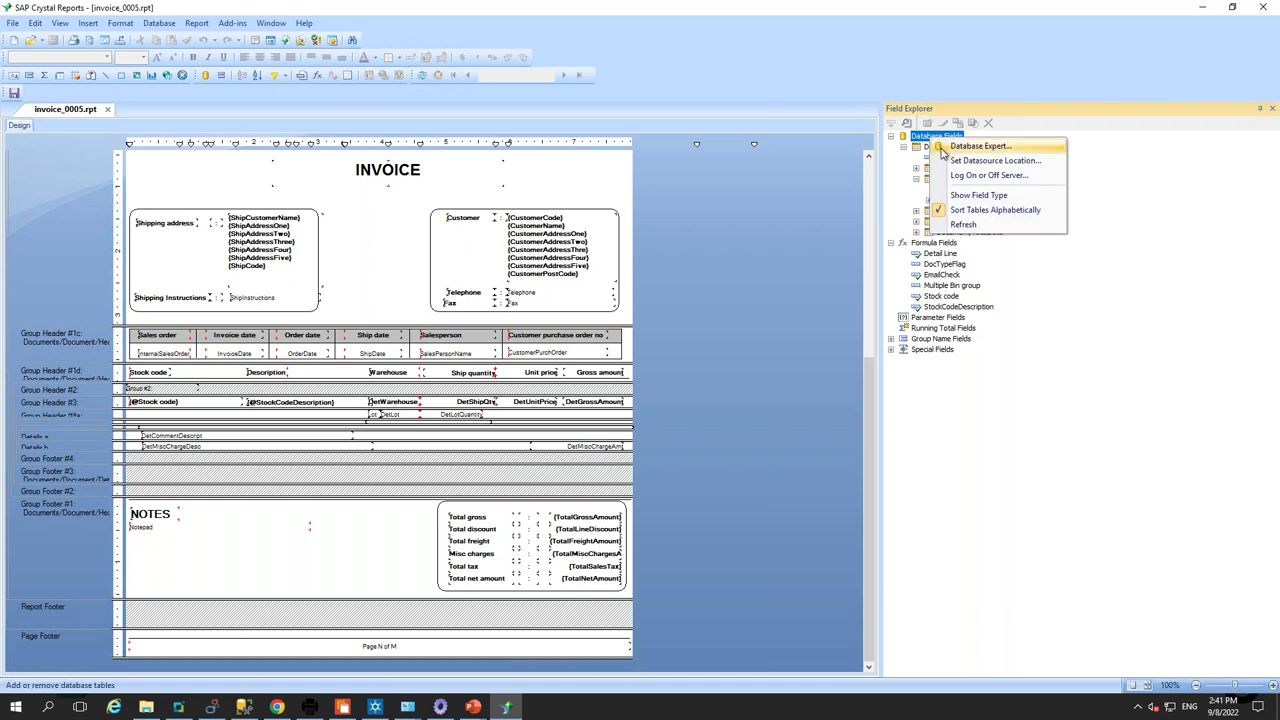
{"action": "left_click", "coordinate": [950, 168]}
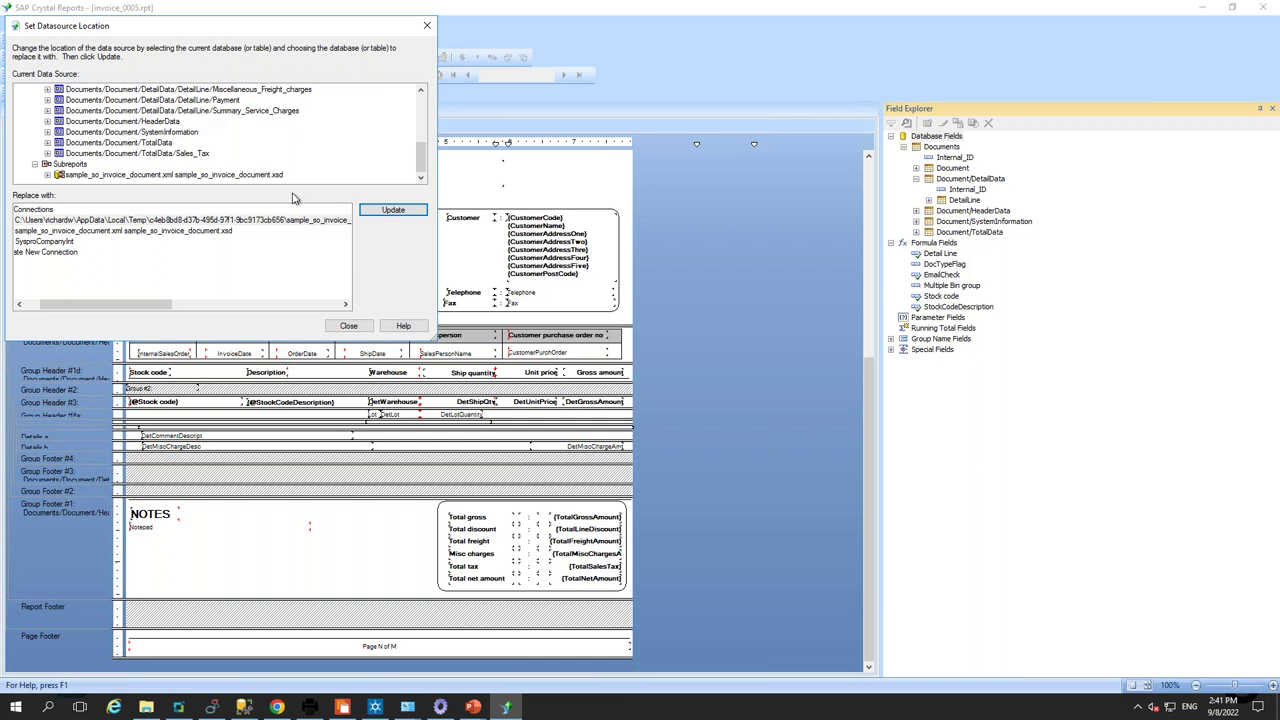
{"action": "left_click", "coordinate": [427, 25]}
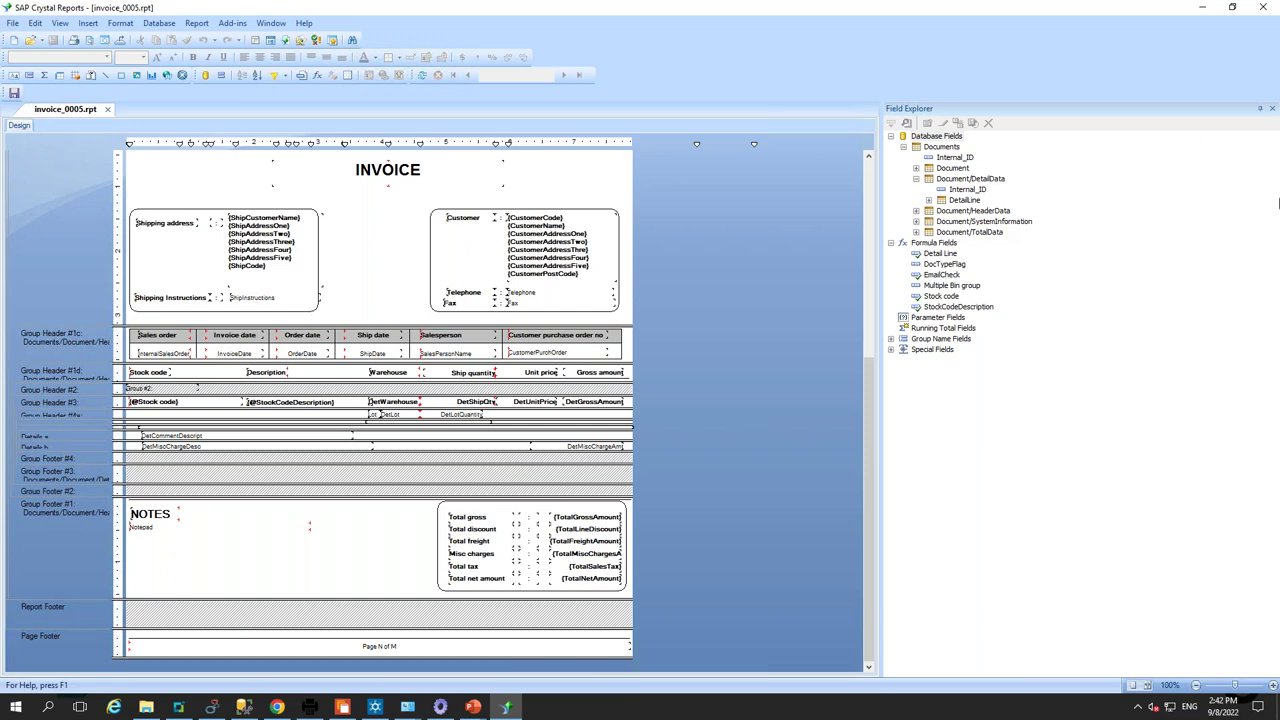
- Close the invoice design and its template, then view the Sales Order Batch Printing options and close them
{"action": "left_click", "coordinate": [1262, 7]}
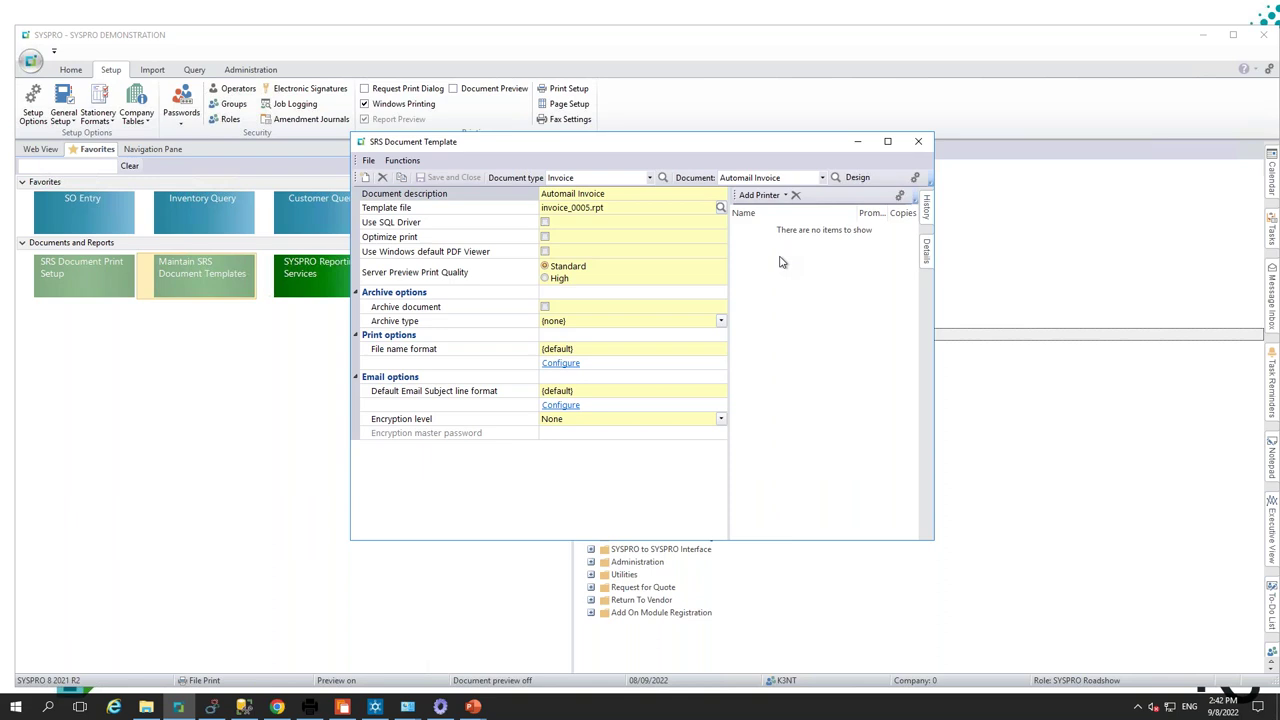
{"action": "left_click", "coordinate": [918, 141]}
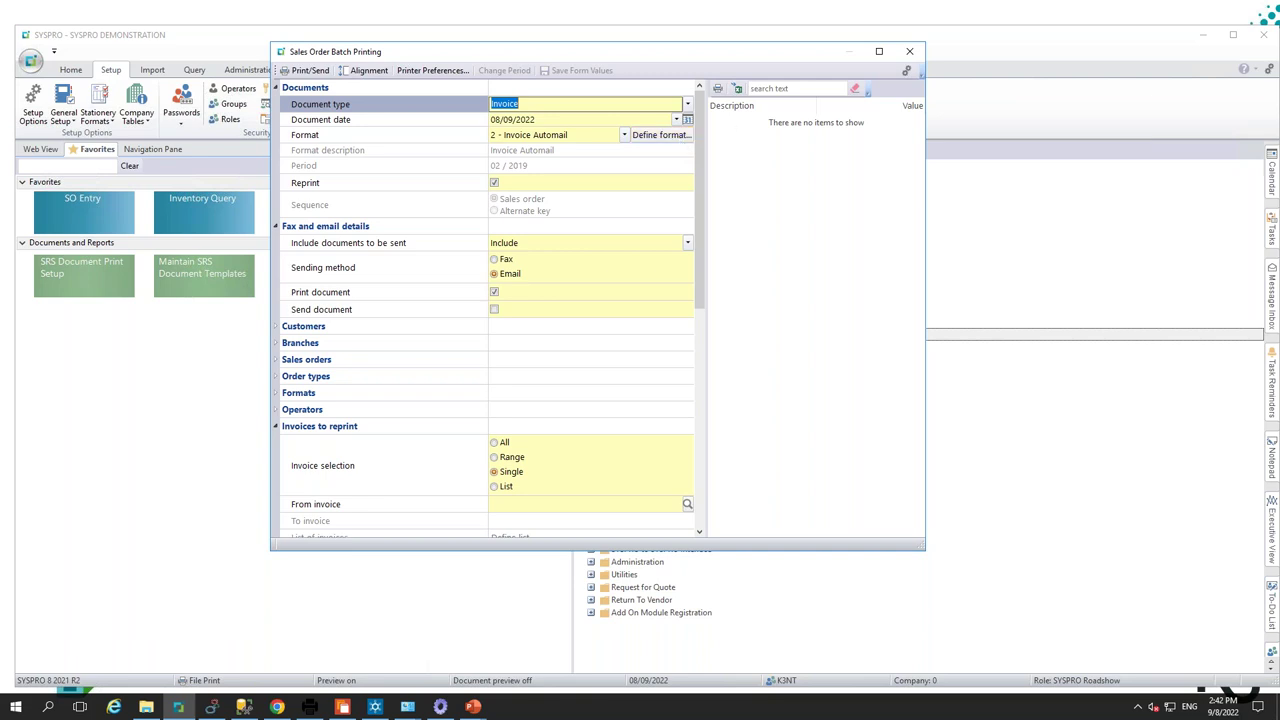
{"action": "left_click", "coordinate": [919, 61]}
{"action": "left_click", "coordinate": [918, 58]}
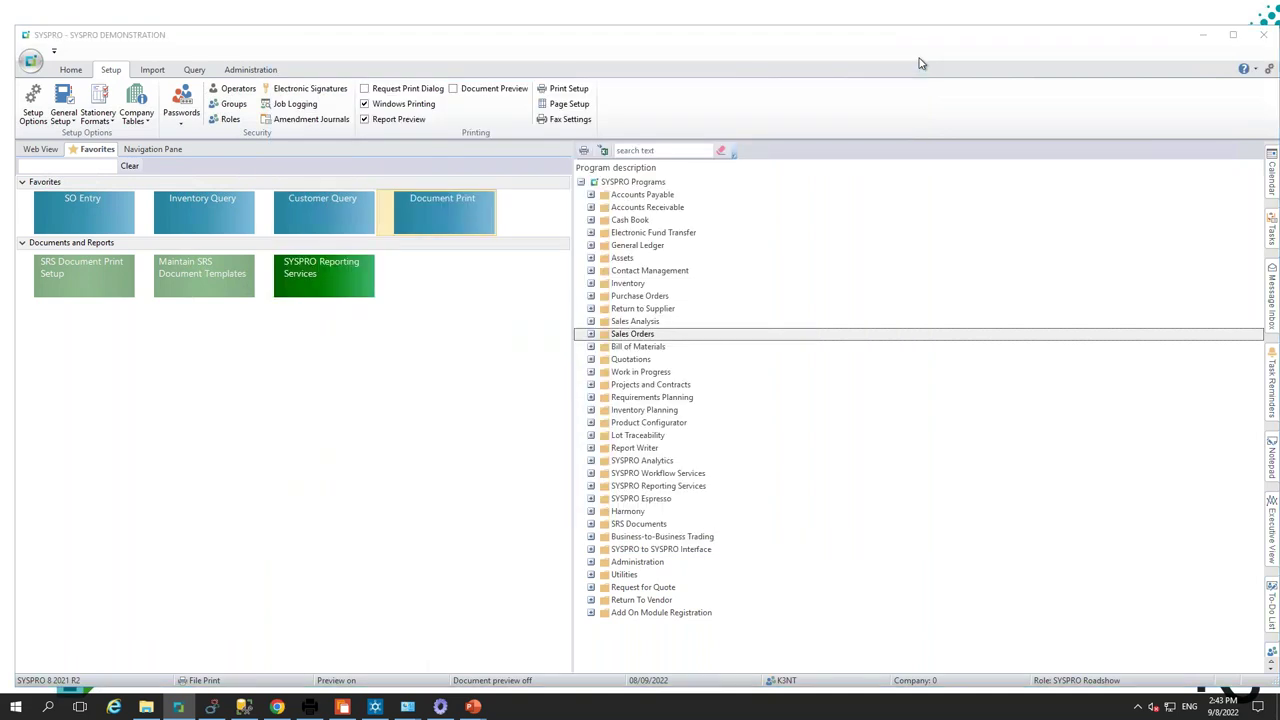
{"action": "key", "text": "alt+Tab"}
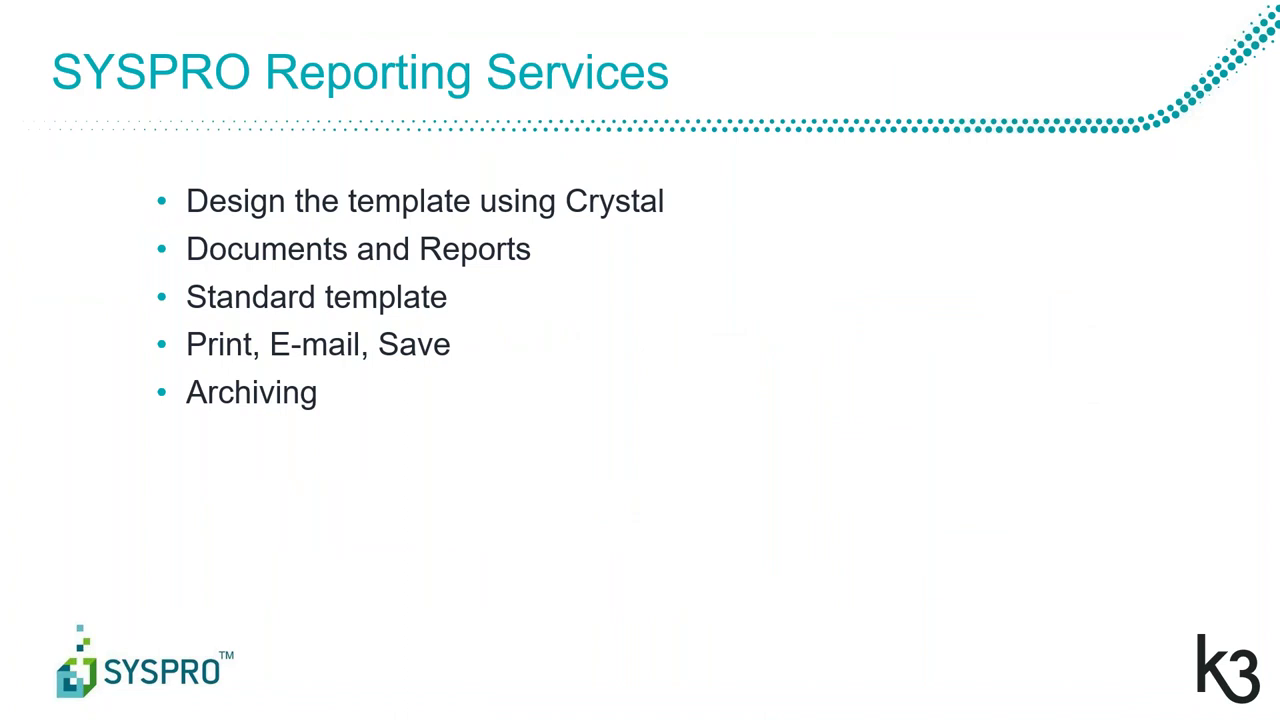
{"action": "key", "text": "Right"}
{"action": "key", "text": "Right"}
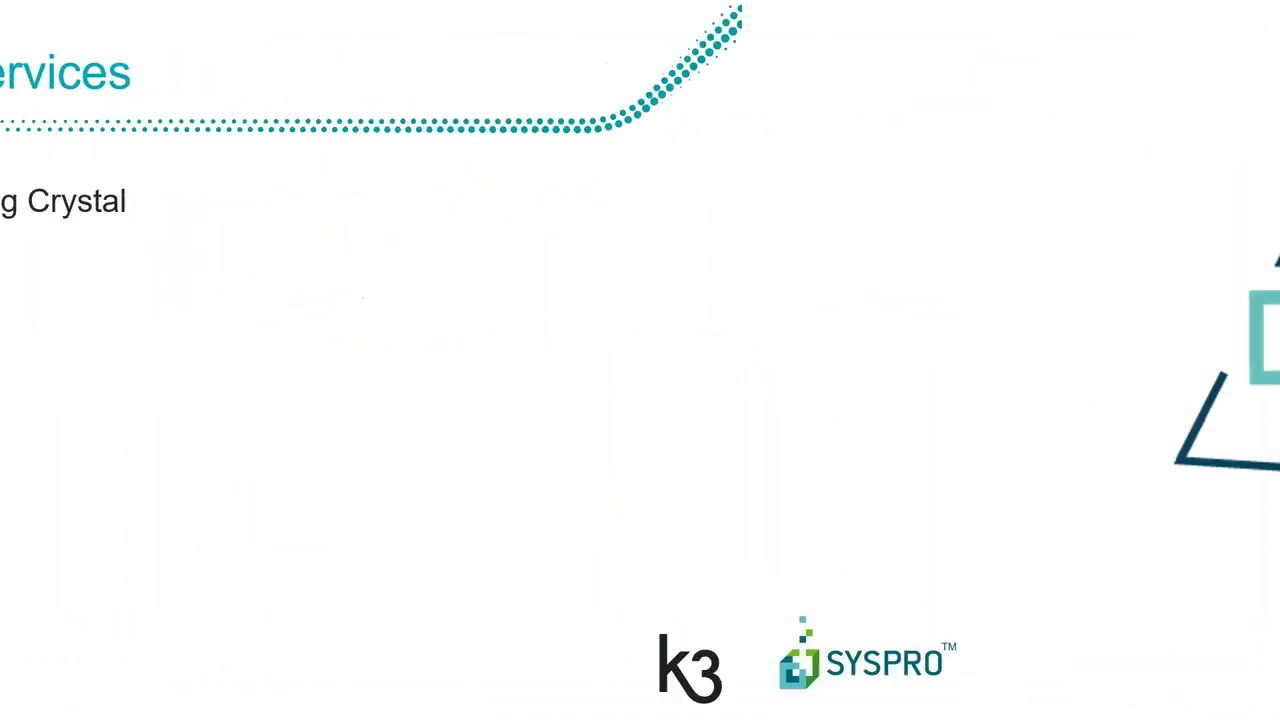
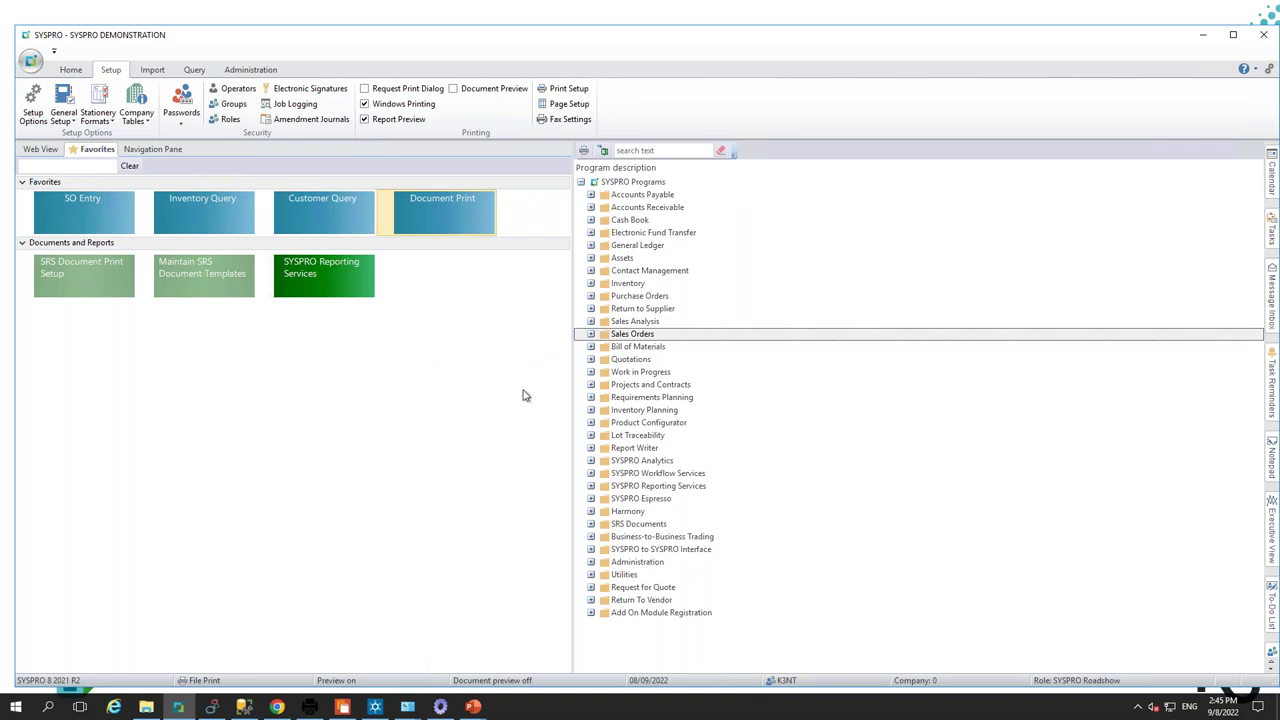
- Open the Dispatch Note Query from the Dispatch Notes programs under Sales Orders
{"action": "left_click", "coordinate": [596, 335]}
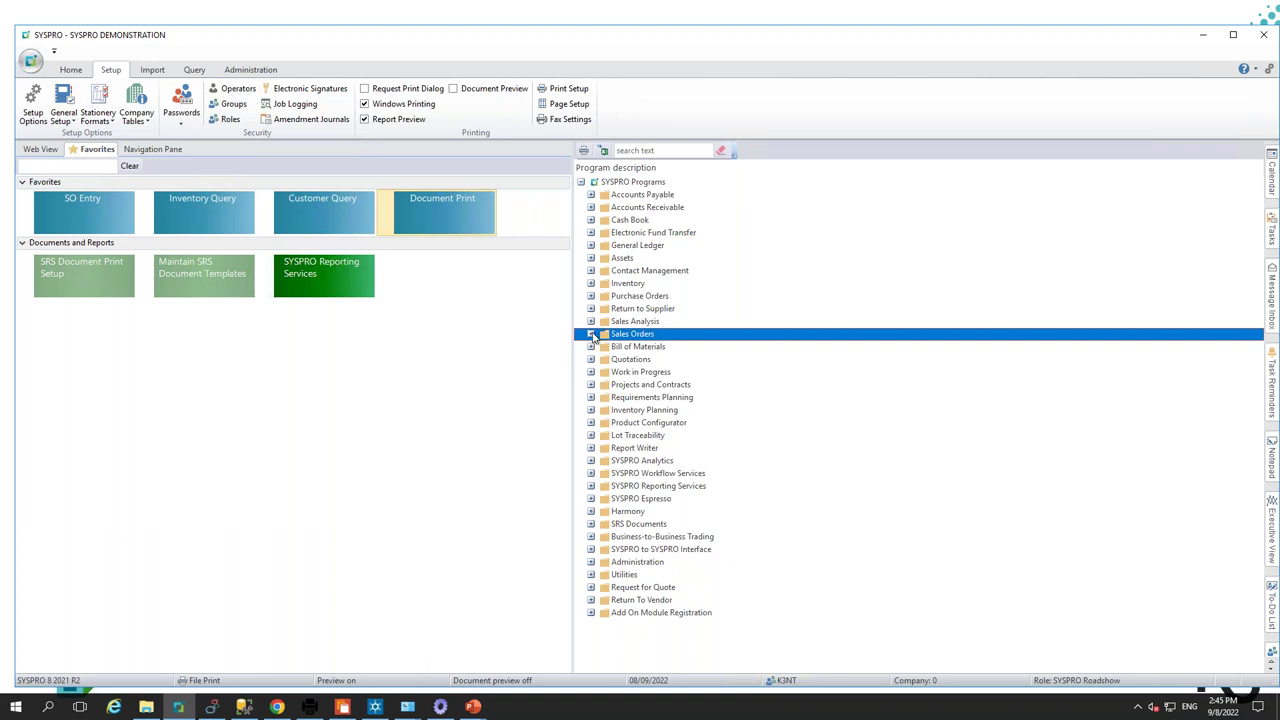
{"action": "left_click", "coordinate": [591, 334]}
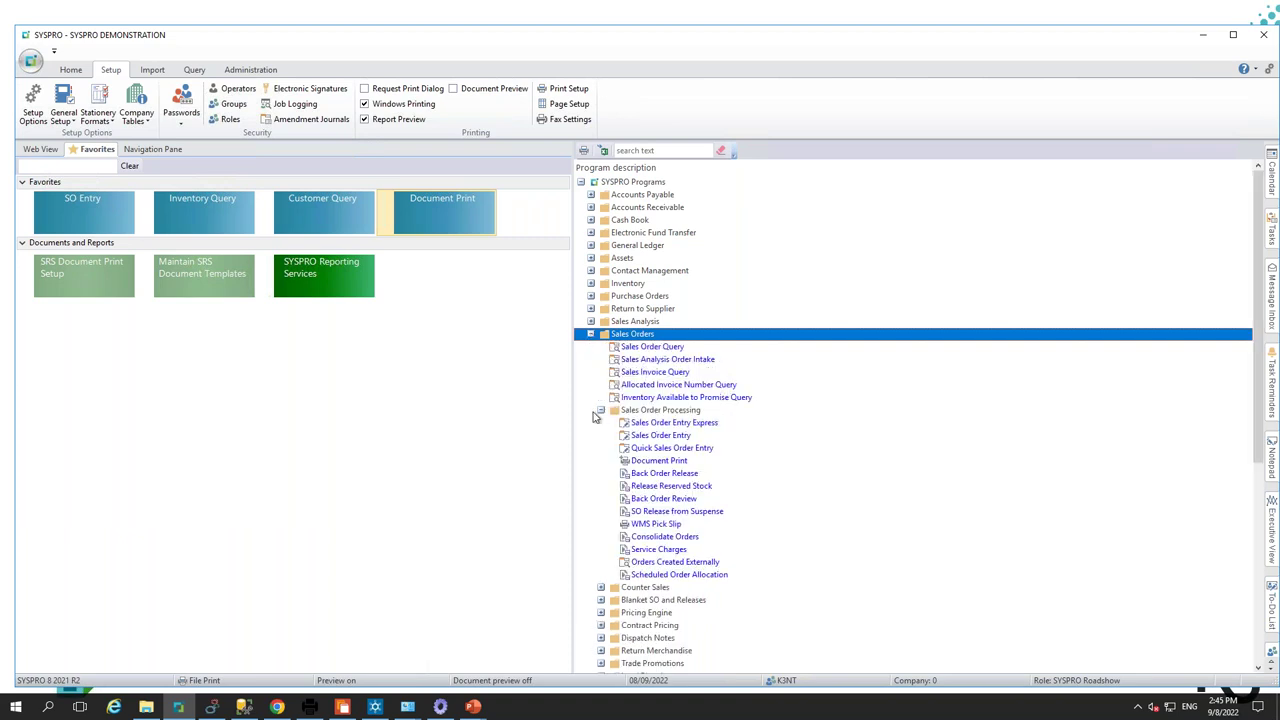
{"action": "left_click", "coordinate": [601, 638]}
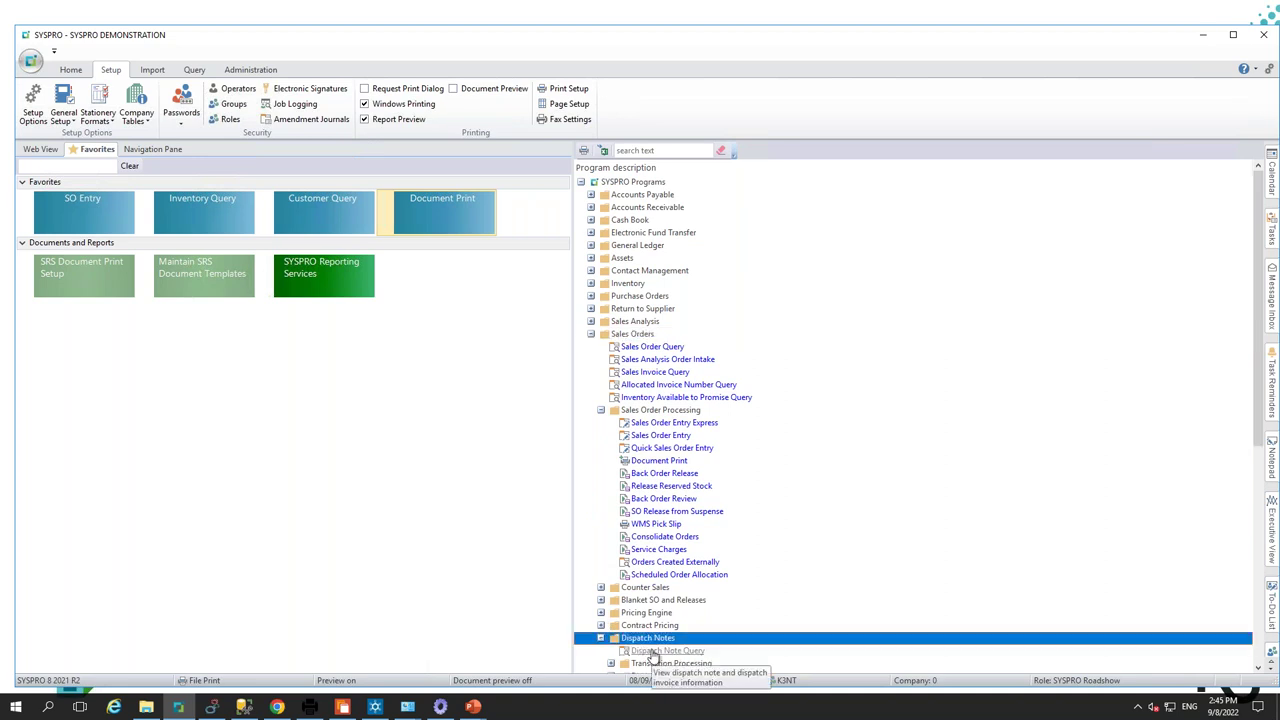
{"action": "double_click", "coordinate": [655, 651]}
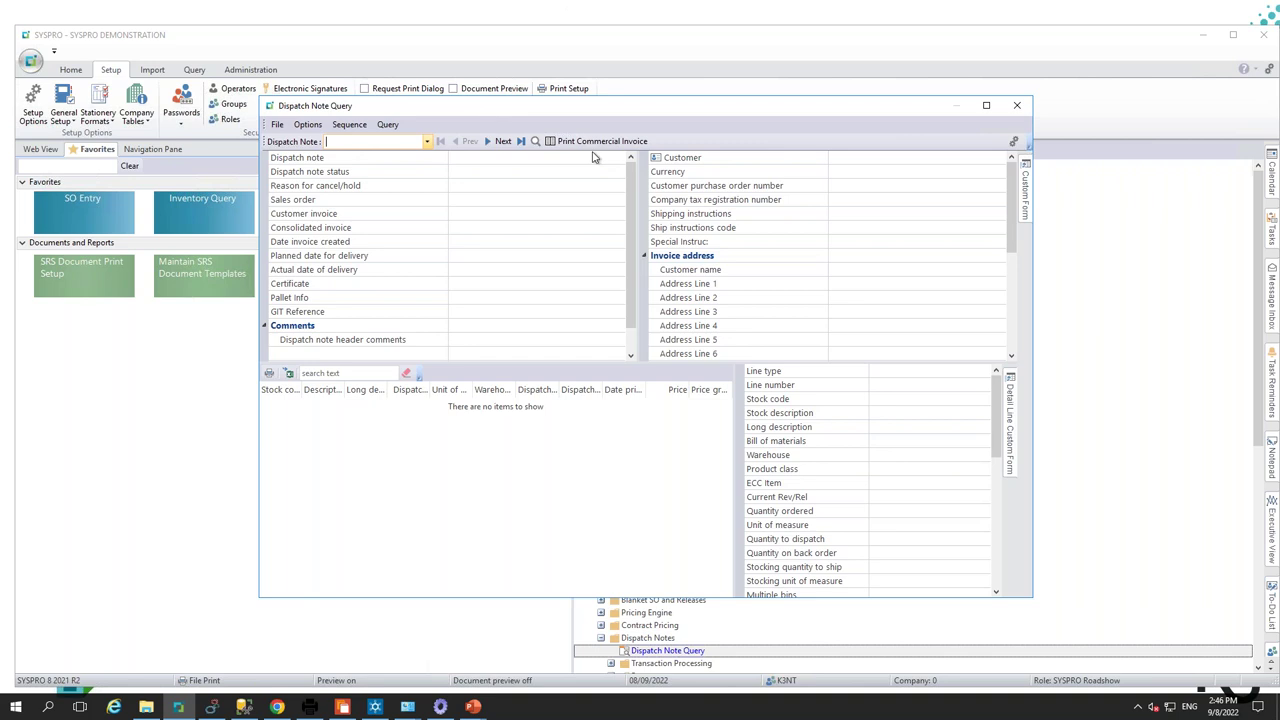
- Load the recent dispatch note ending in 150 and print its commercial invoice to the report viewer
{"action": "left_click", "coordinate": [427, 142]}
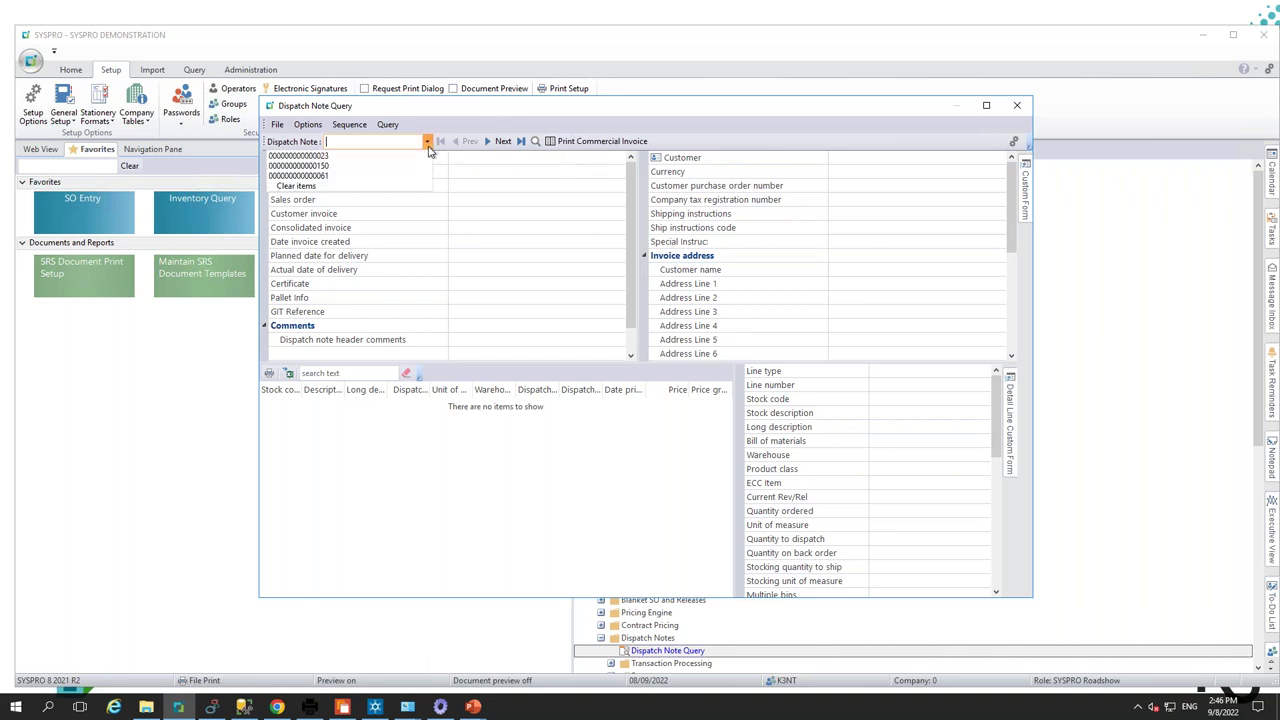
{"action": "left_click", "coordinate": [320, 166]}
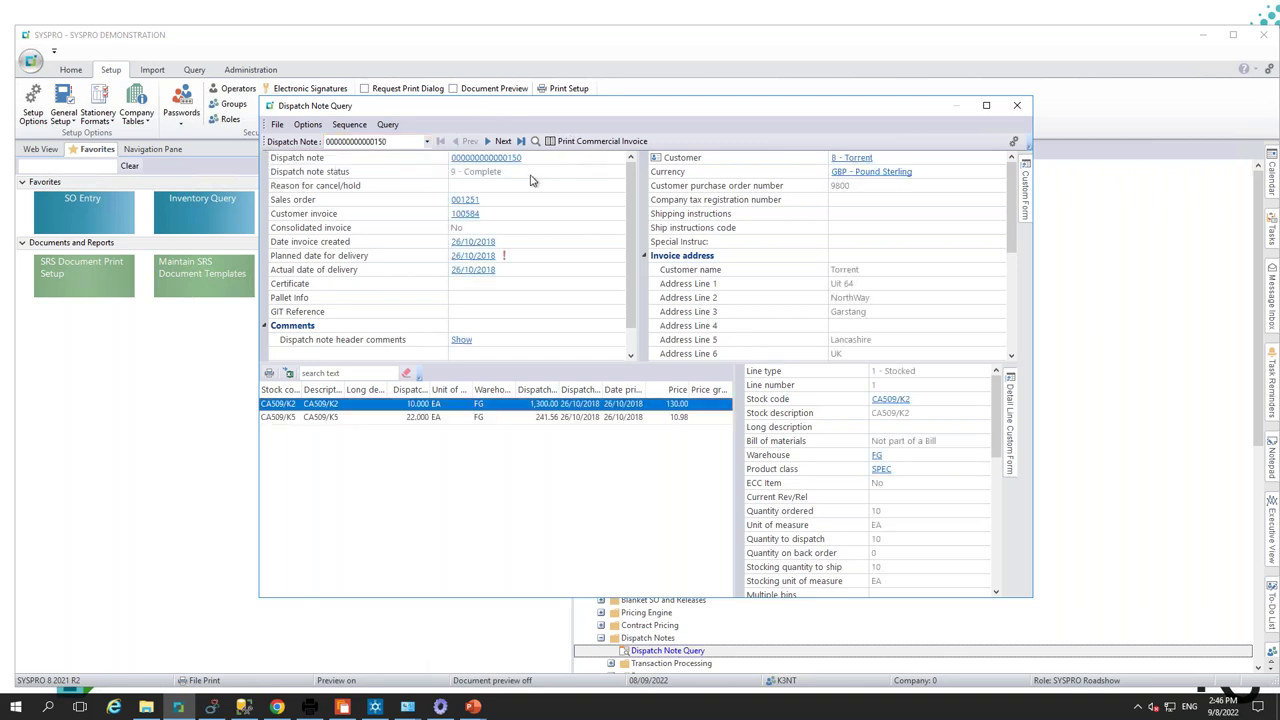
{"action": "left_click", "coordinate": [611, 144]}
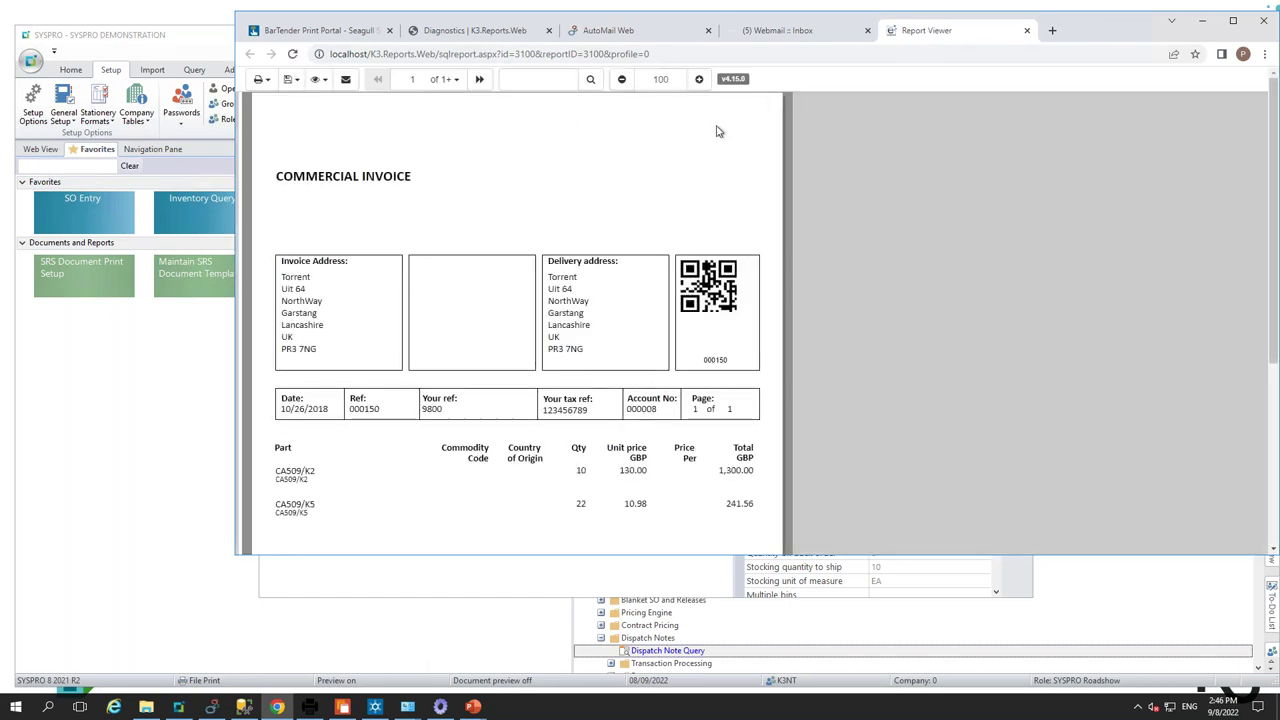
- Review the report viewer's print destinations, export formats and the whole commercial invoice, then view the K3.Reports.Web diagnostics log
{"action": "left_click", "coordinate": [261, 79]}
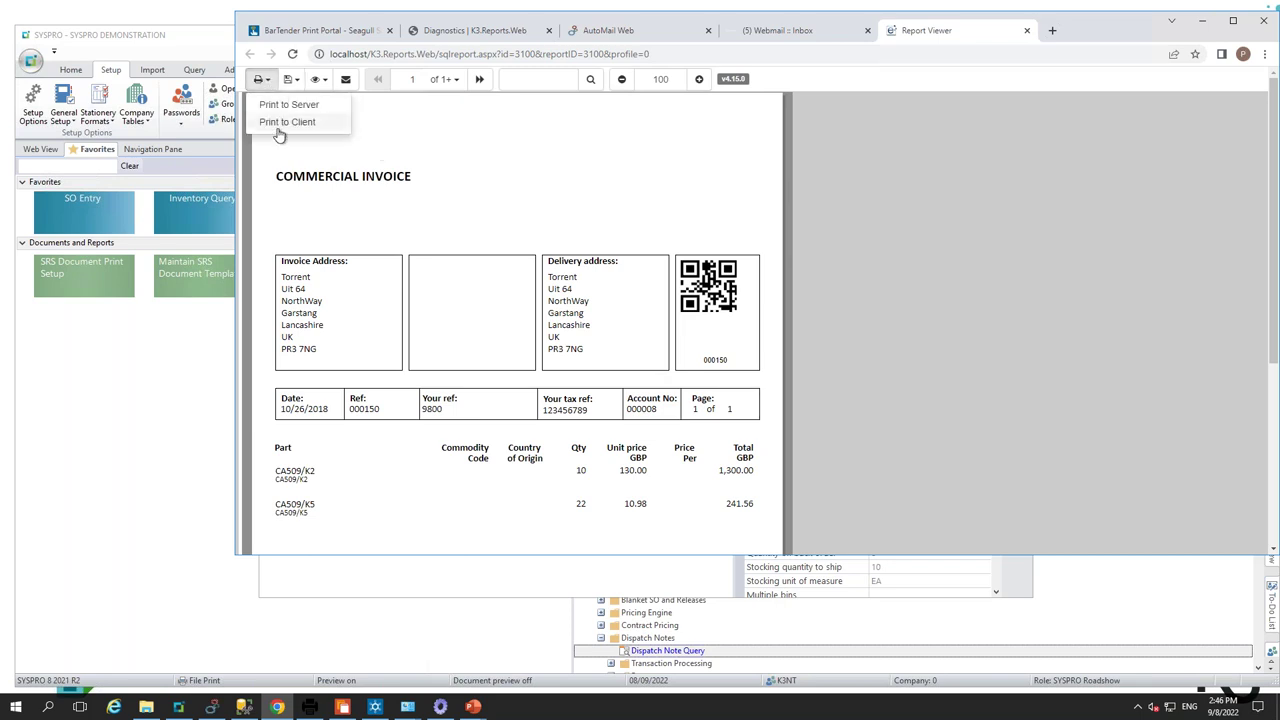
{"action": "left_click", "coordinate": [291, 79]}
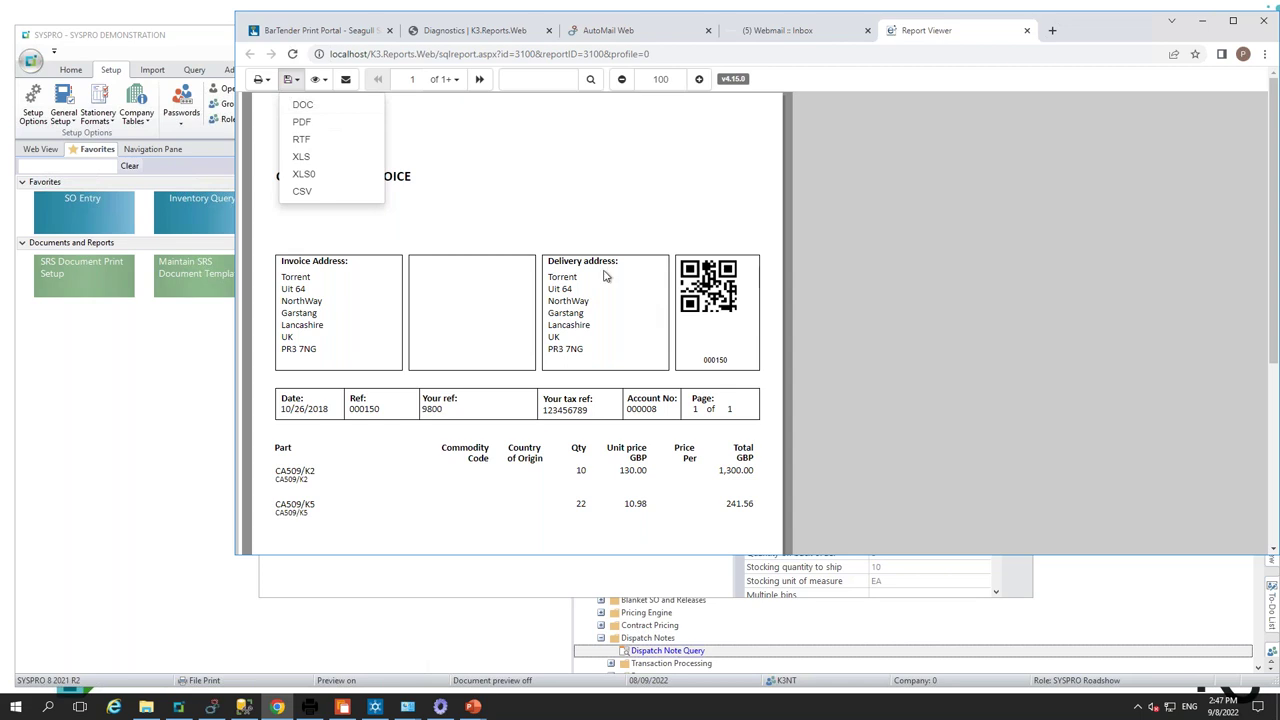
{"action": "scroll", "coordinate": [469, 337], "scroll_direction": "down", "scroll_amount": 2}
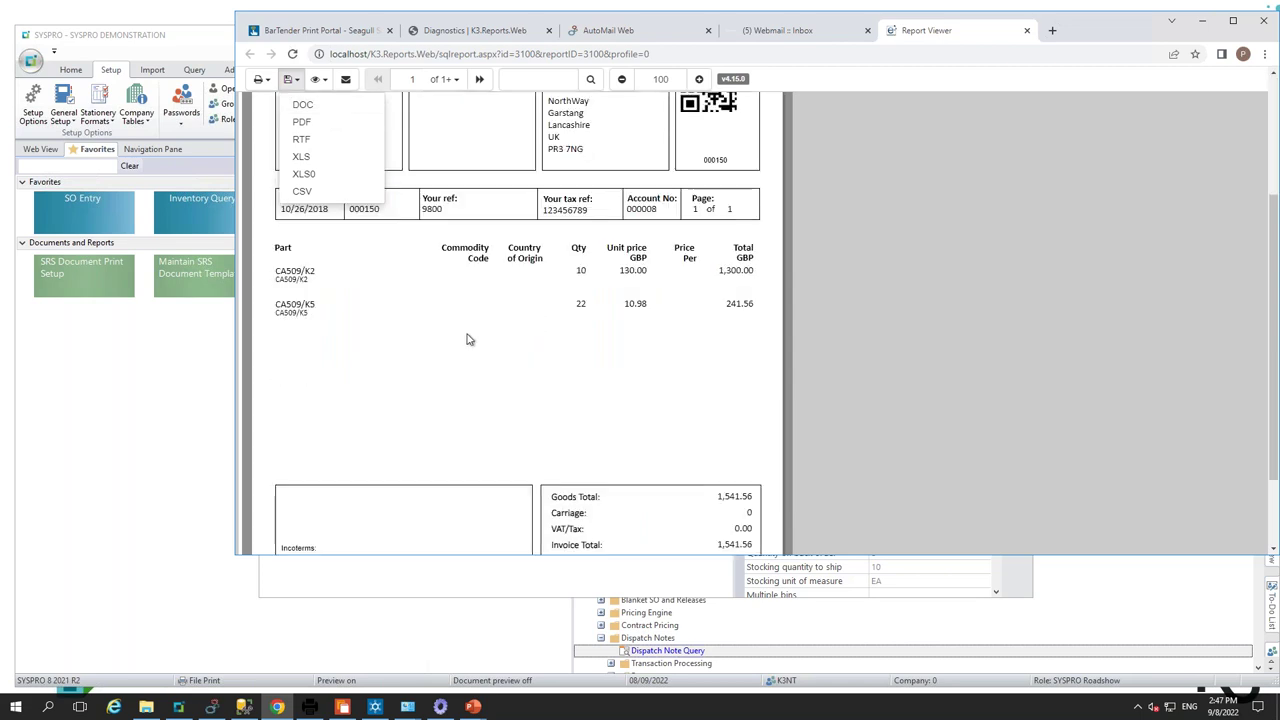
{"action": "scroll", "coordinate": [527, 334], "scroll_direction": "down", "scroll_amount": 1}
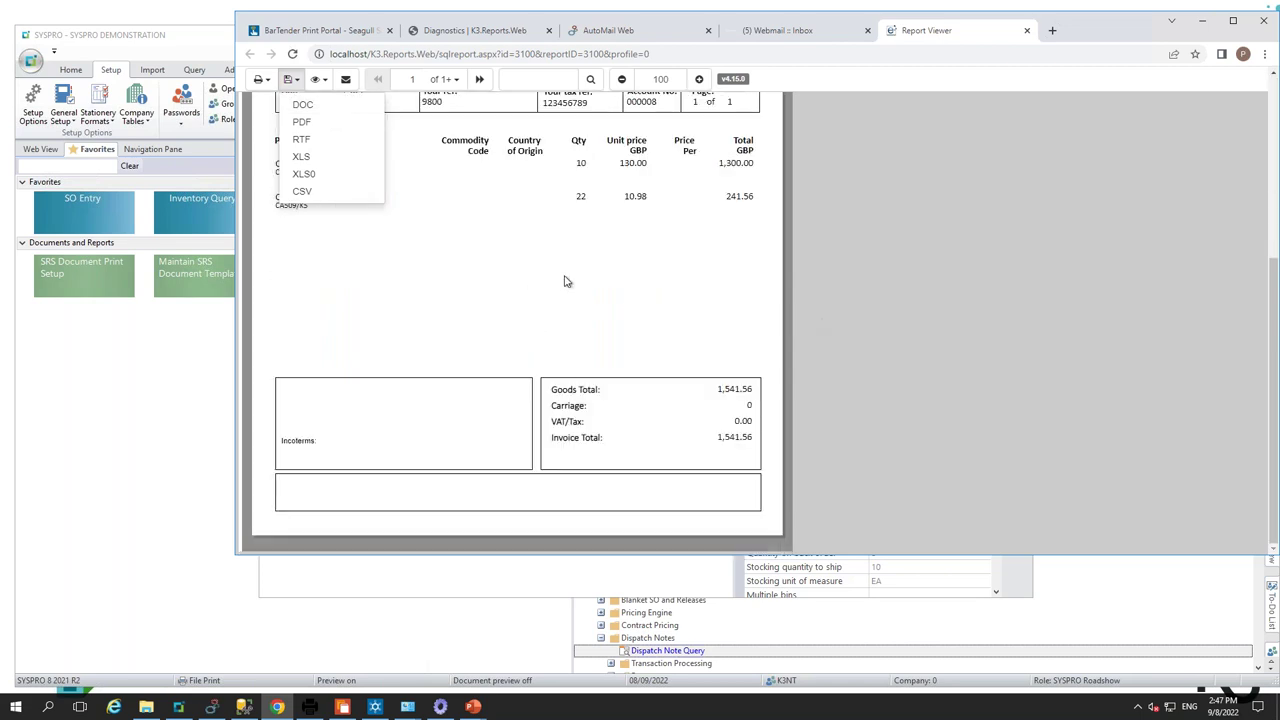
{"action": "scroll", "coordinate": [610, 355], "scroll_direction": "up", "scroll_amount": 3}
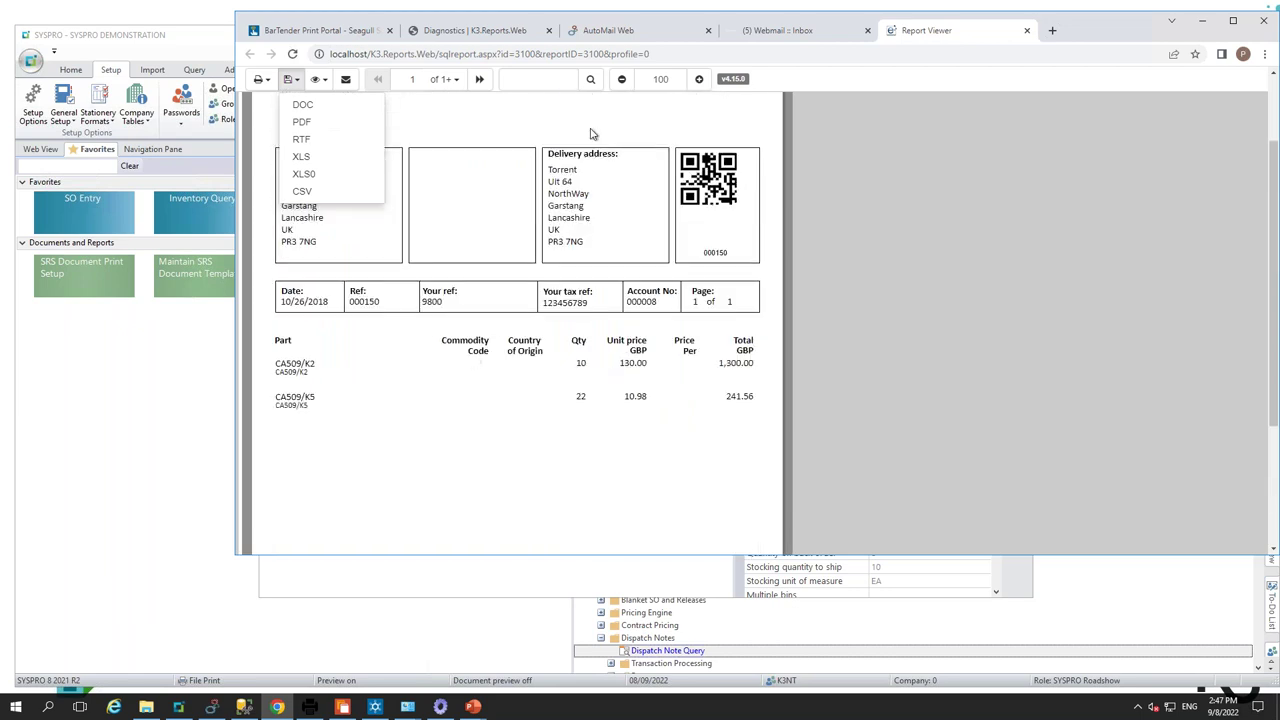
{"action": "left_click", "coordinate": [469, 32]}
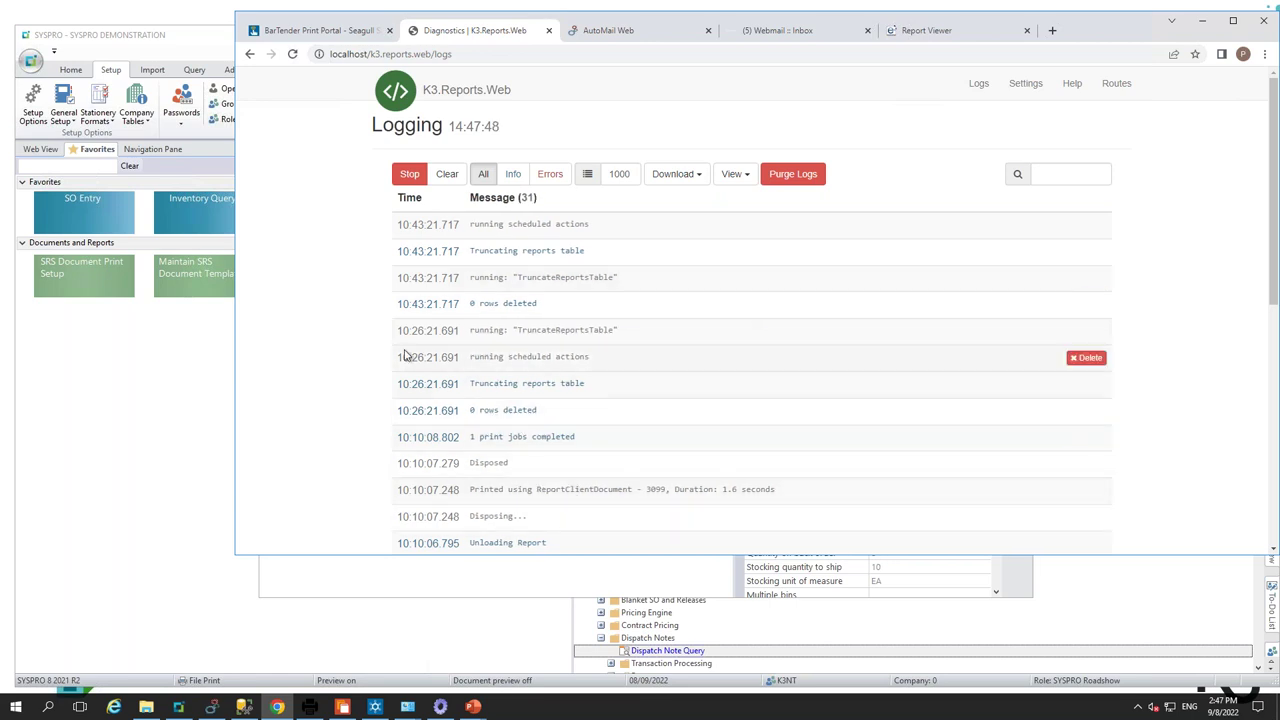
- Return to SYSPRO, close the Dispatch Note Query and open the Commercial Invoice Print application from the Application Builder
{"action": "left_click", "coordinate": [117, 403]}
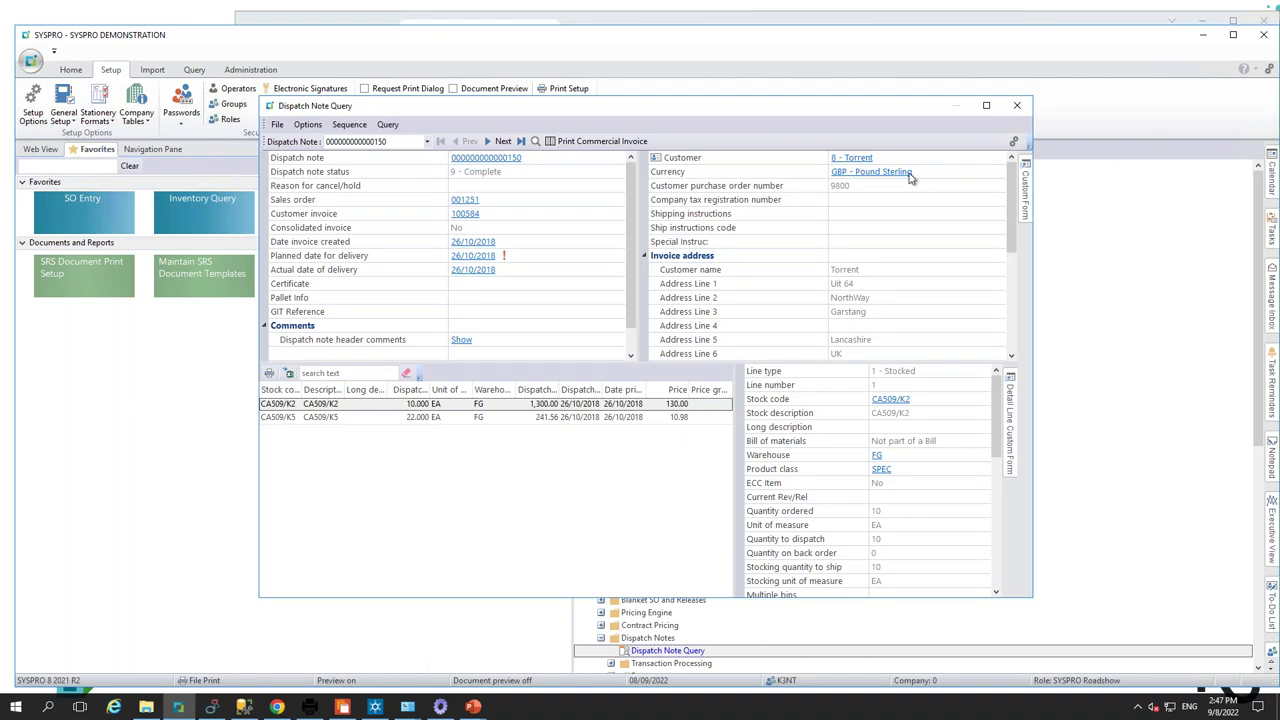
{"action": "left_click", "coordinate": [1017, 106]}
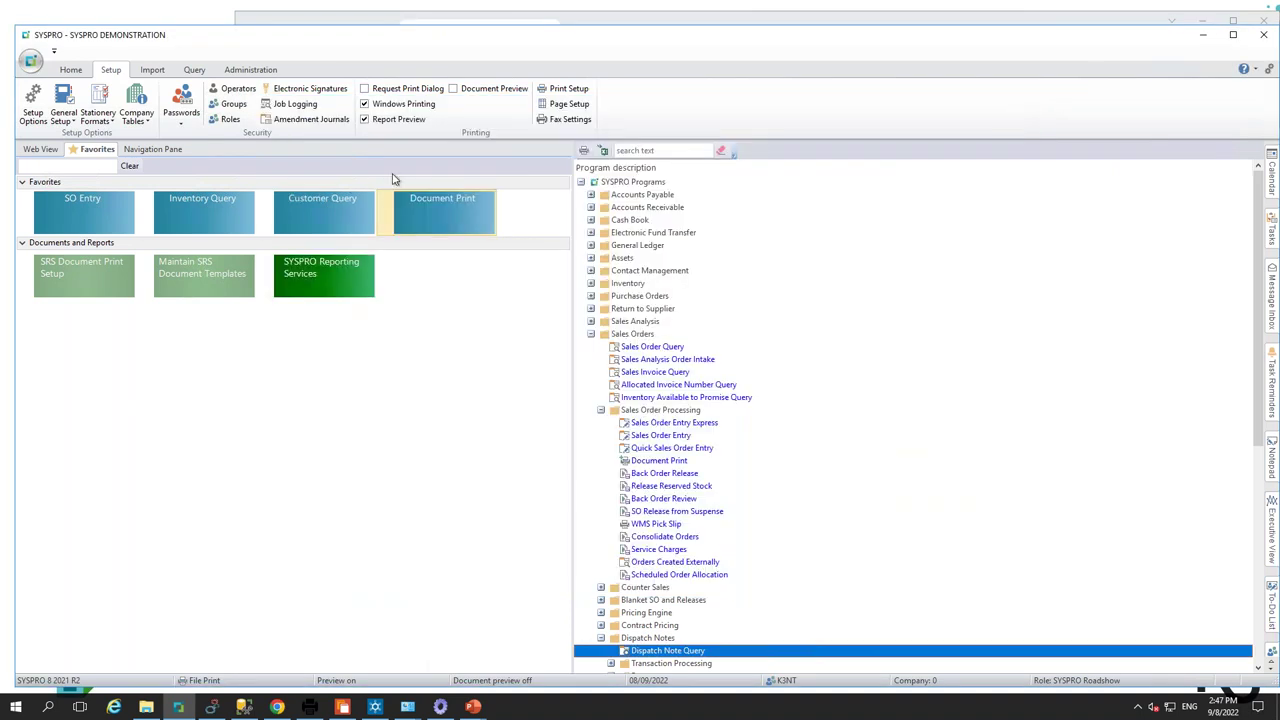
{"action": "left_click", "coordinate": [256, 72]}
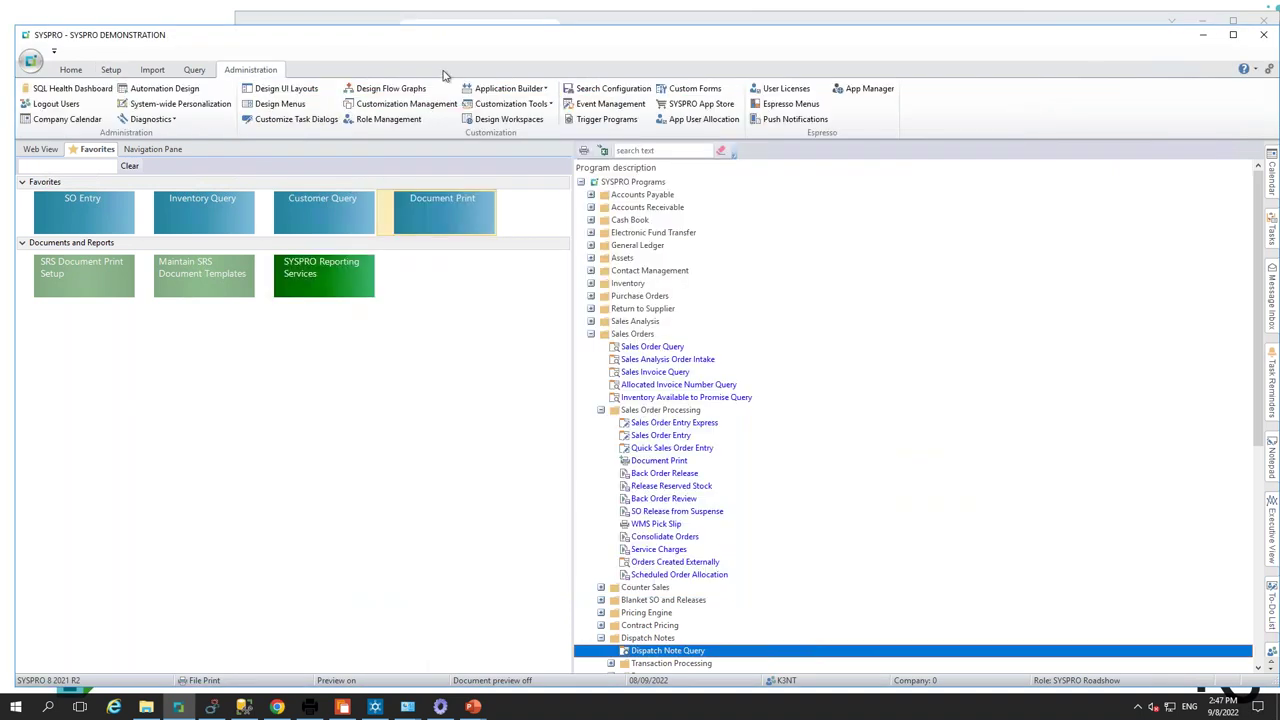
{"action": "left_click", "coordinate": [505, 88]}
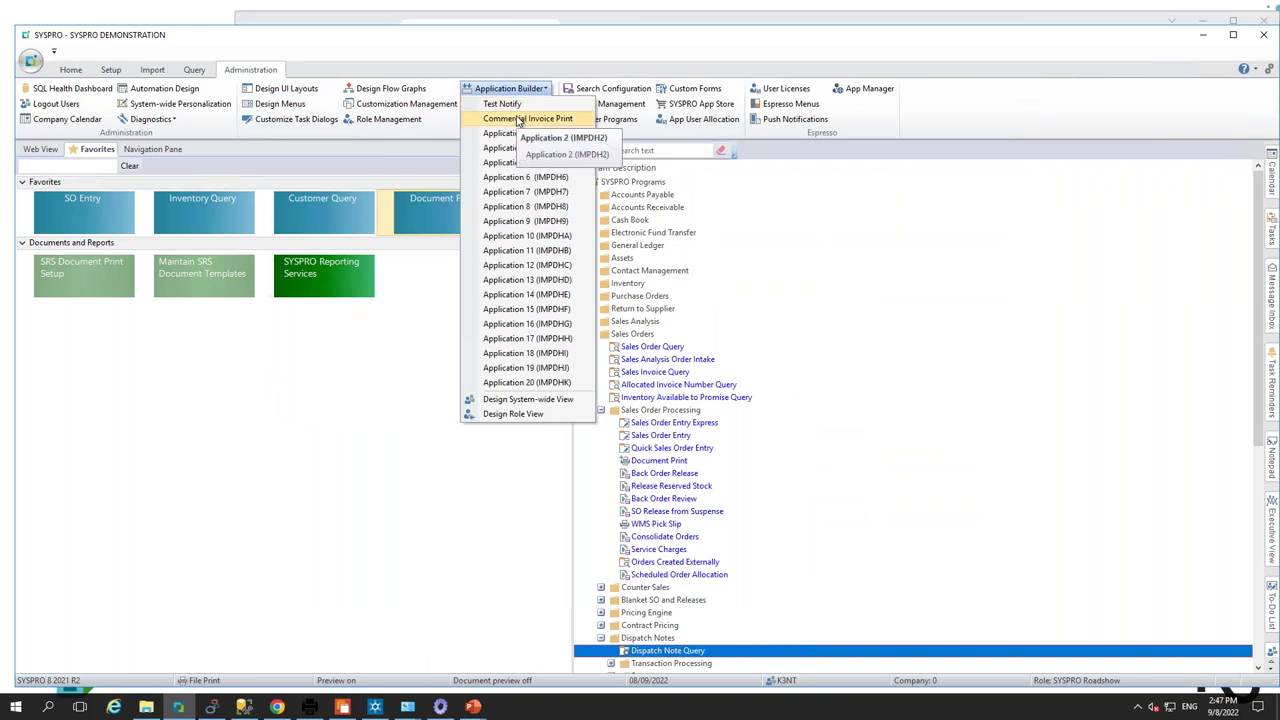
{"action": "left_click", "coordinate": [519, 119]}
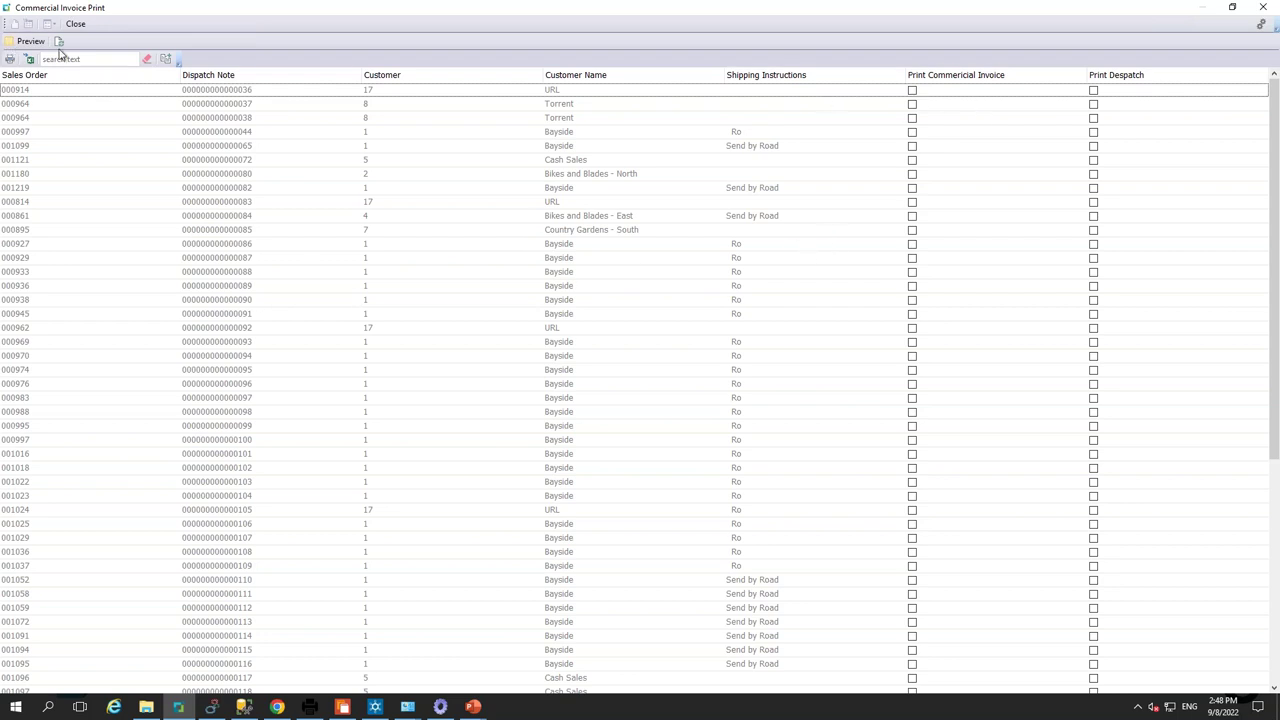
- Turn off the preview and select the first listed dispatch note for commercial invoice printing
{"action": "left_click", "coordinate": [912, 92]}
{"action": "left_click", "coordinate": [912, 91]}
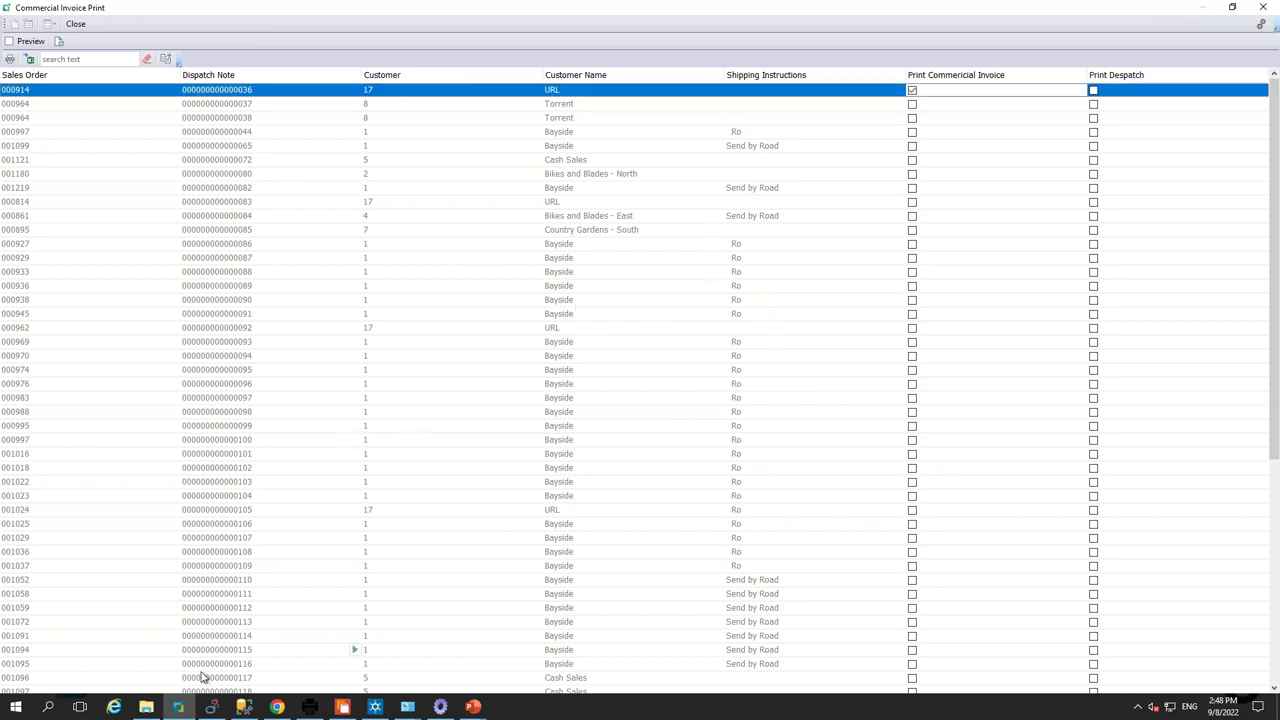
{"action": "left_click", "coordinate": [277, 708]}
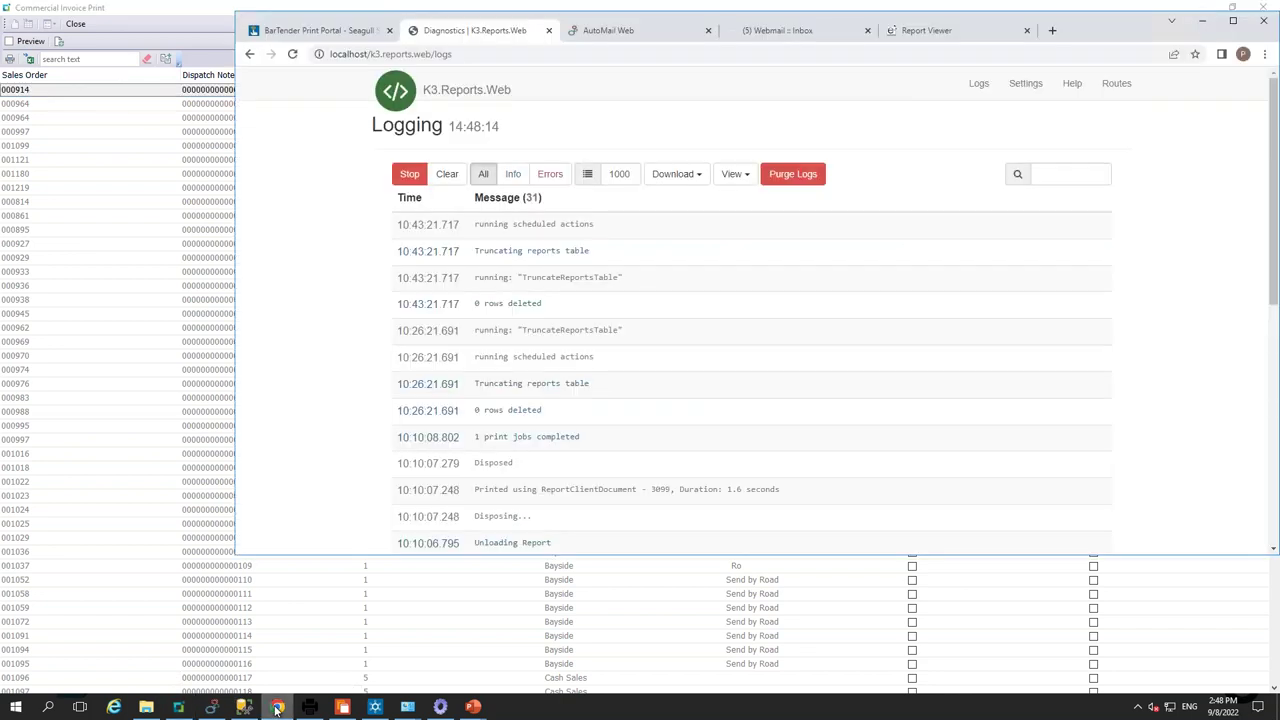
{"action": "left_click", "coordinate": [277, 708]}
- Open the newest commercial invoice PDF in C:\temp\Files, then close the document and the folder window
{"action": "left_click", "coordinate": [147, 707]}
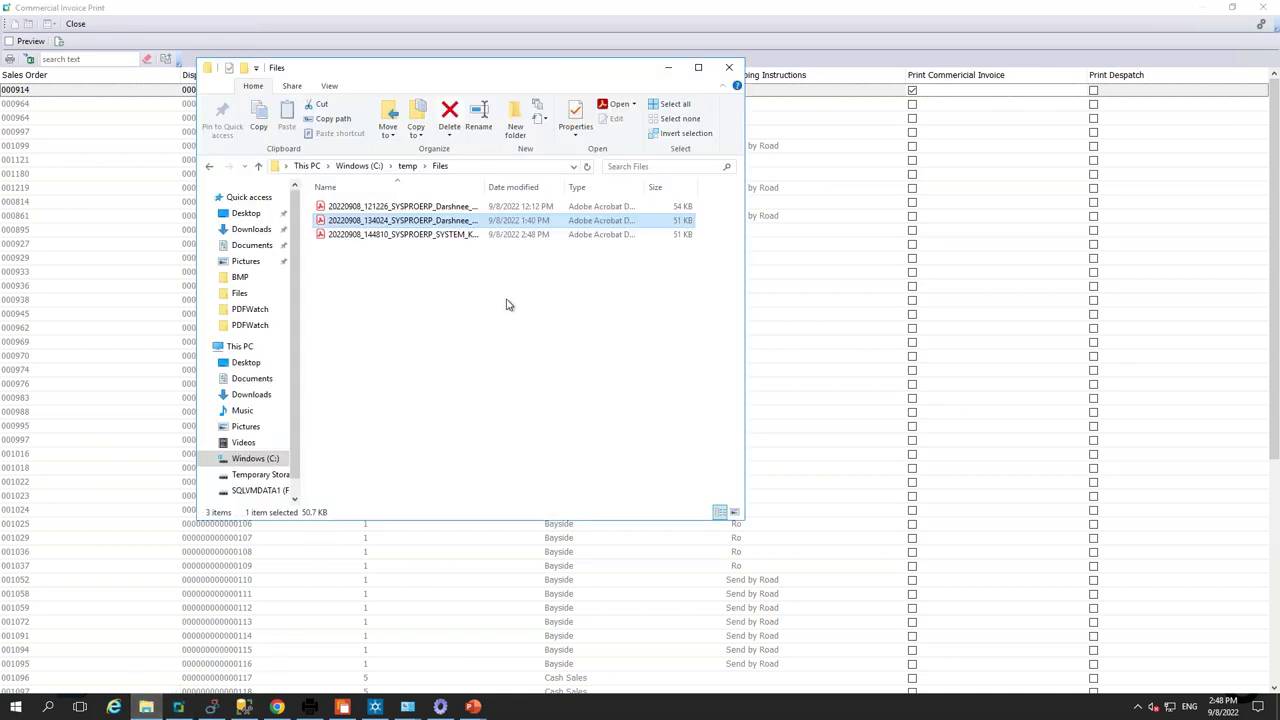
{"action": "double_click", "coordinate": [450, 235]}
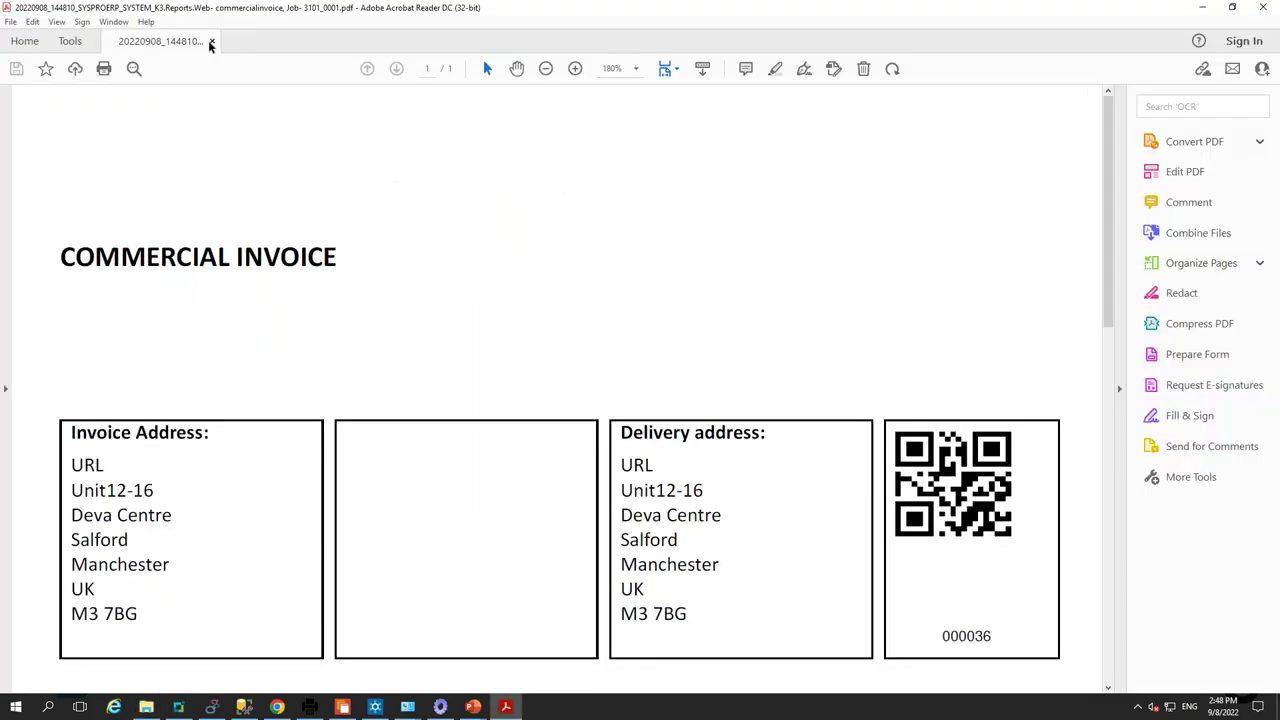
{"action": "left_click", "coordinate": [210, 42]}
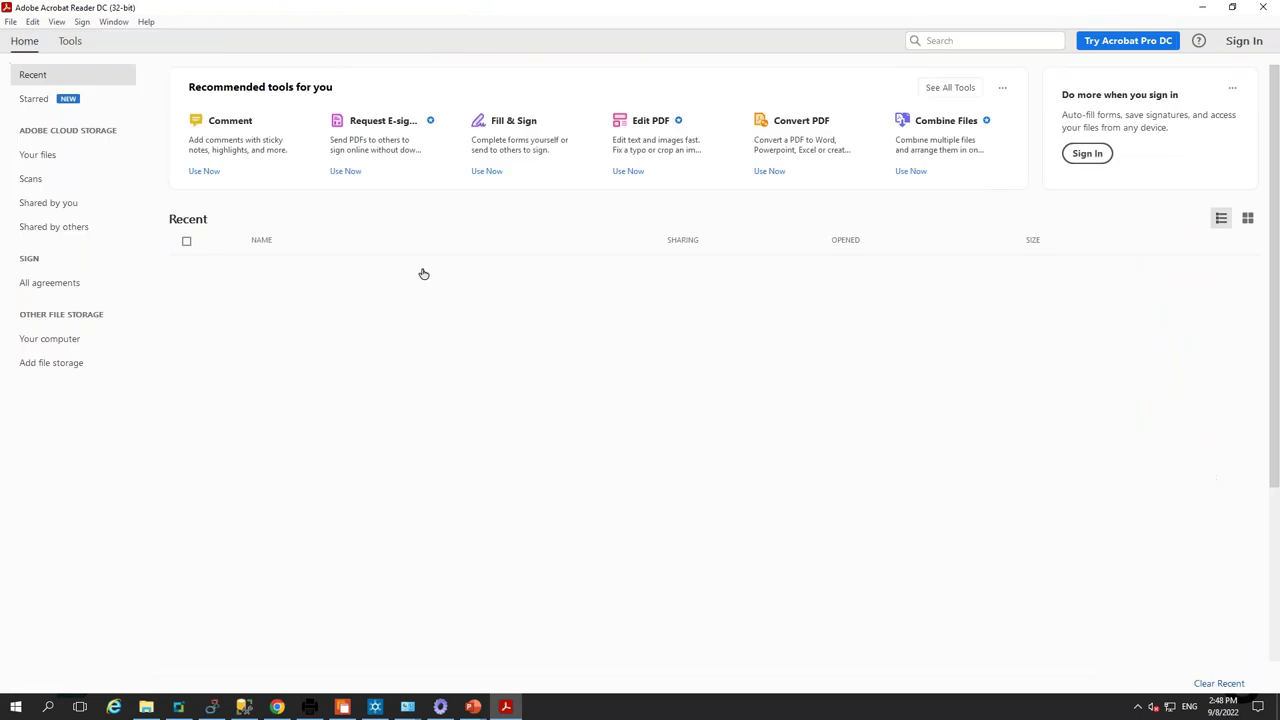
{"action": "left_click", "coordinate": [1202, 7]}
{"action": "left_click", "coordinate": [729, 67]}
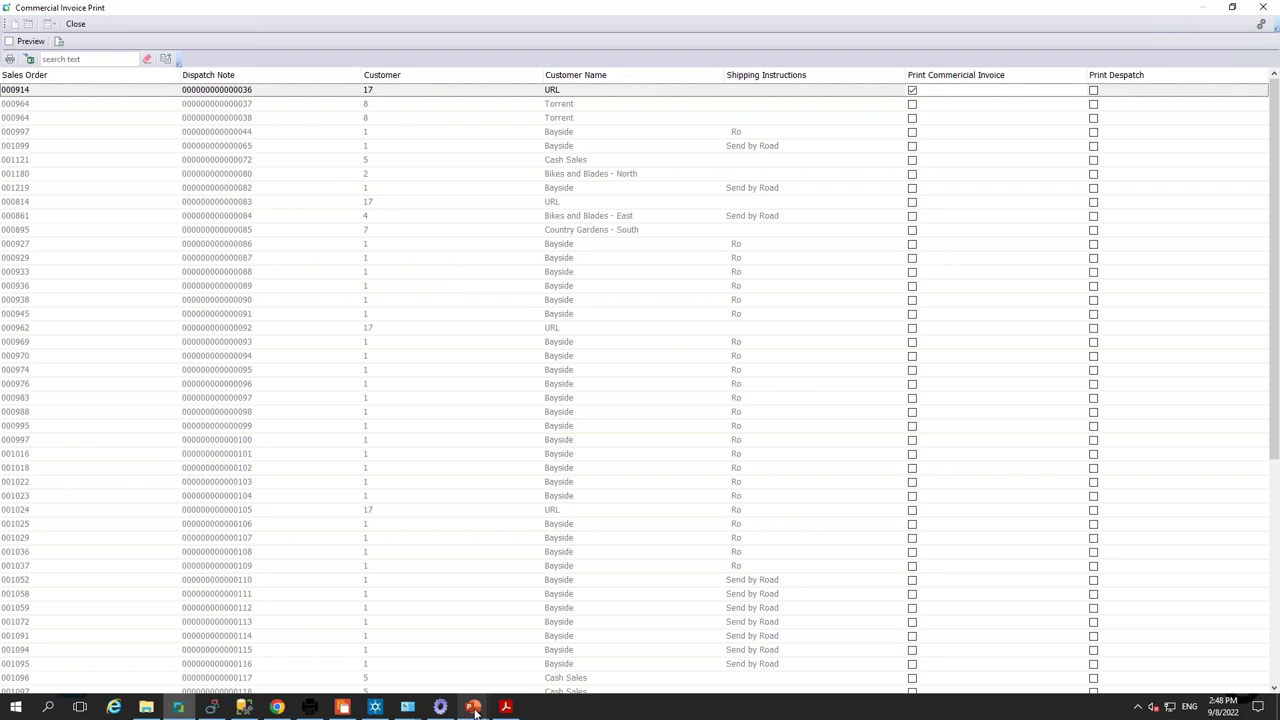
- Switch to the PowerPoint slide show and advance through the BarTender slide
{"action": "mouse_move", "coordinate": [473, 707]}
{"action": "left_click", "coordinate": [545, 645]}
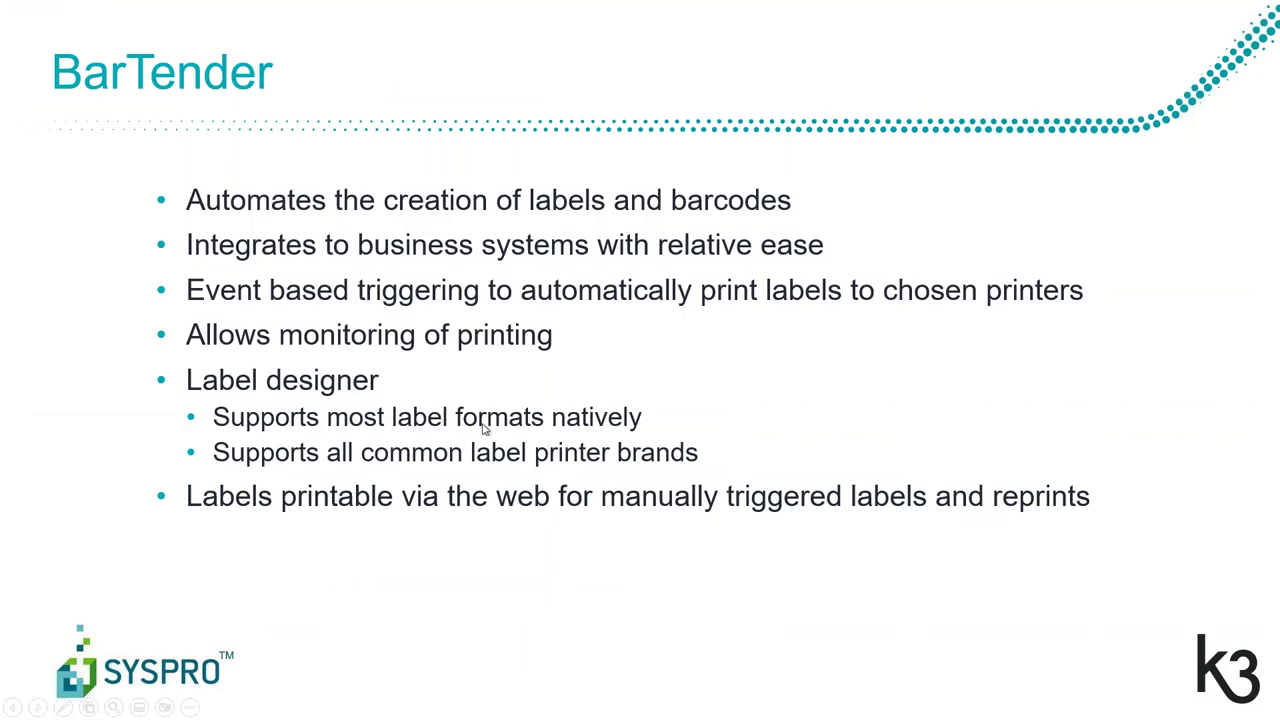
{"action": "left_click", "coordinate": [485, 430]}
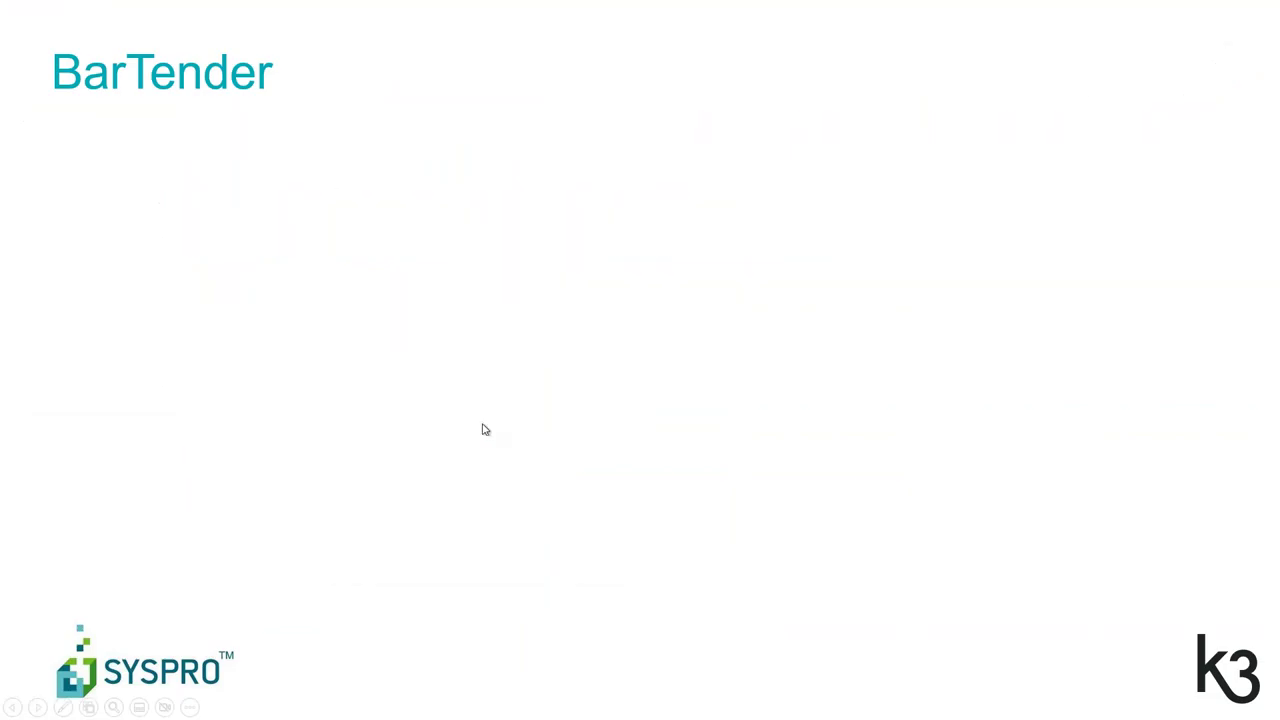
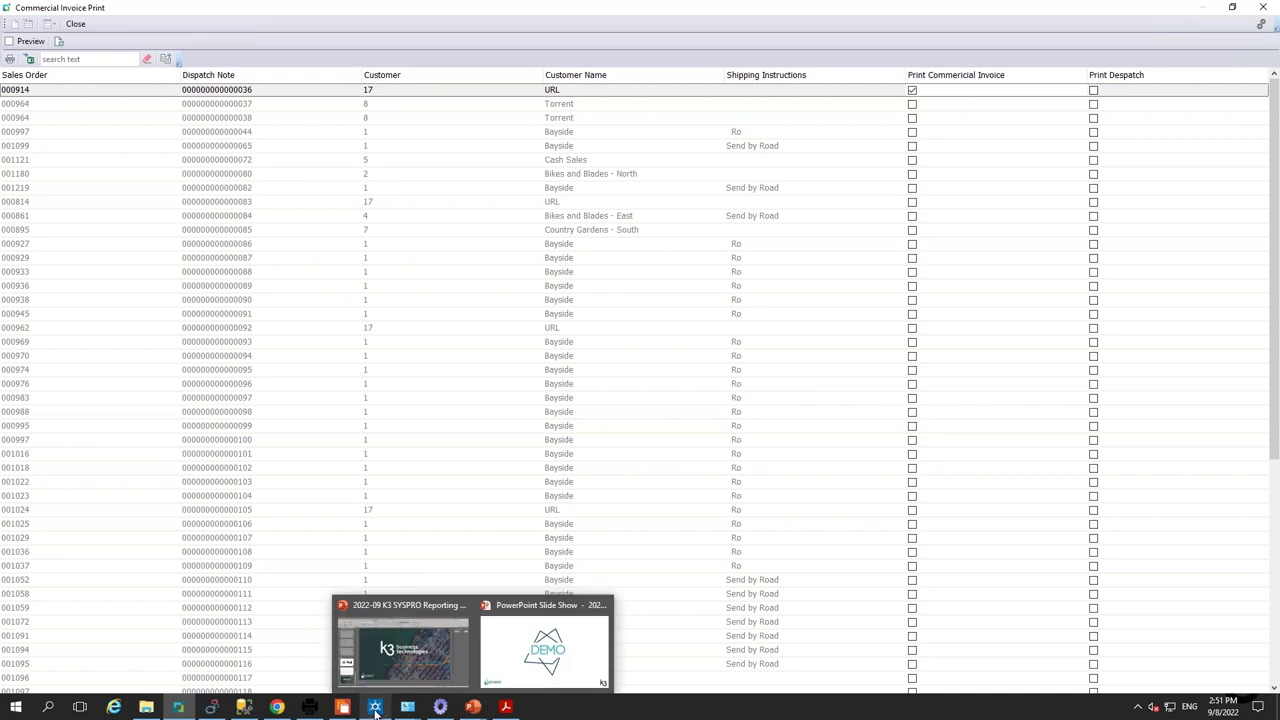
- Open SampleStockLabel.btw from BarTender Librarian in BarTender Designer and view its label template and data entry form
{"action": "left_click", "coordinate": [343, 709]}
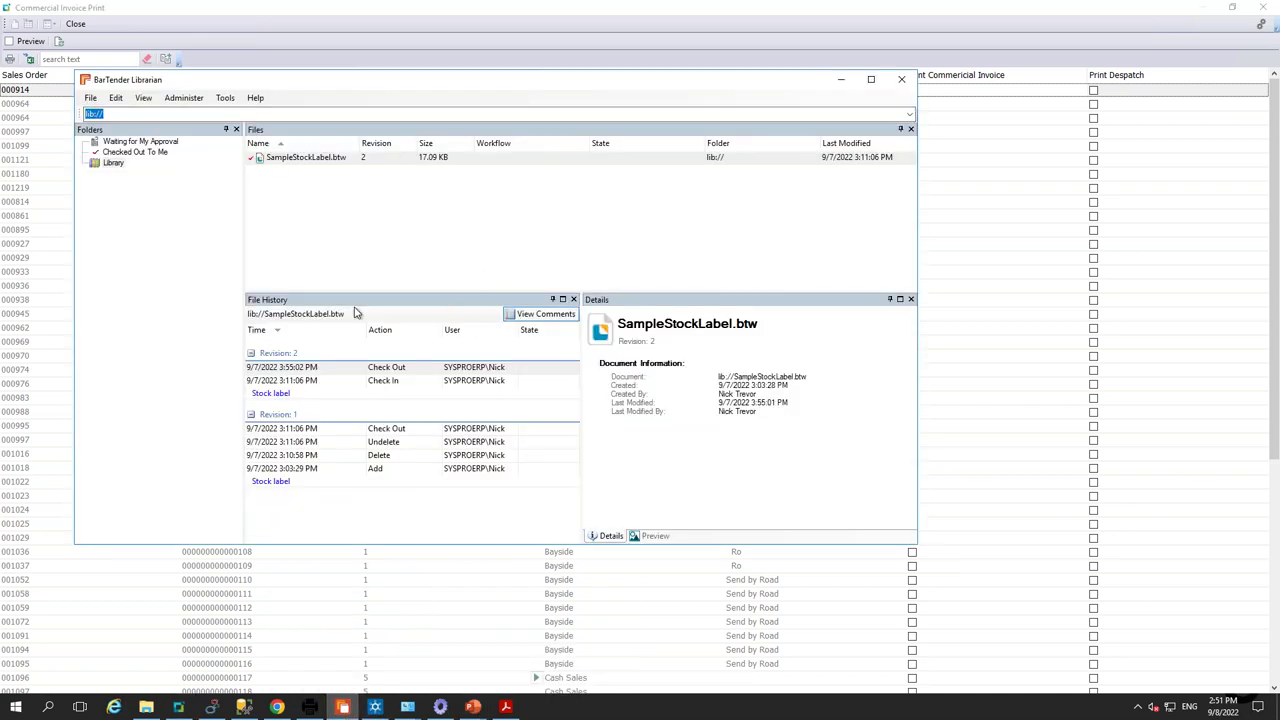
{"action": "left_click", "coordinate": [318, 159]}
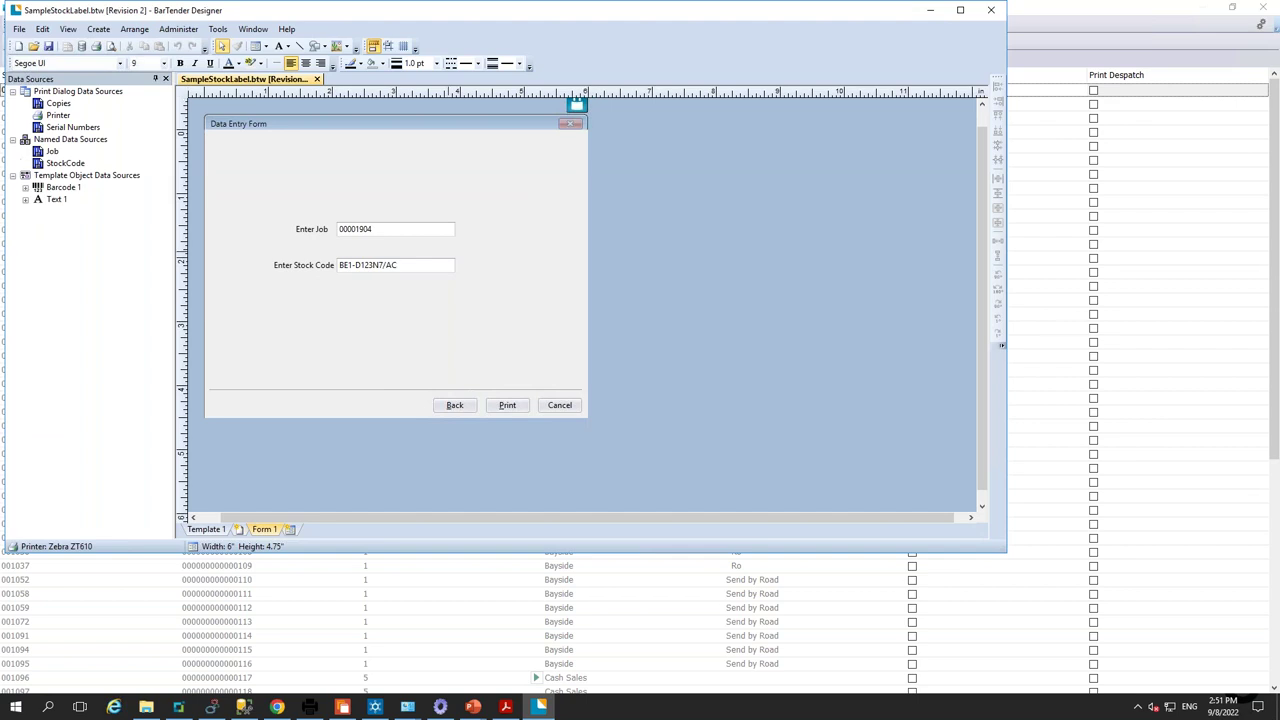
{"action": "left_click", "coordinate": [196, 531]}
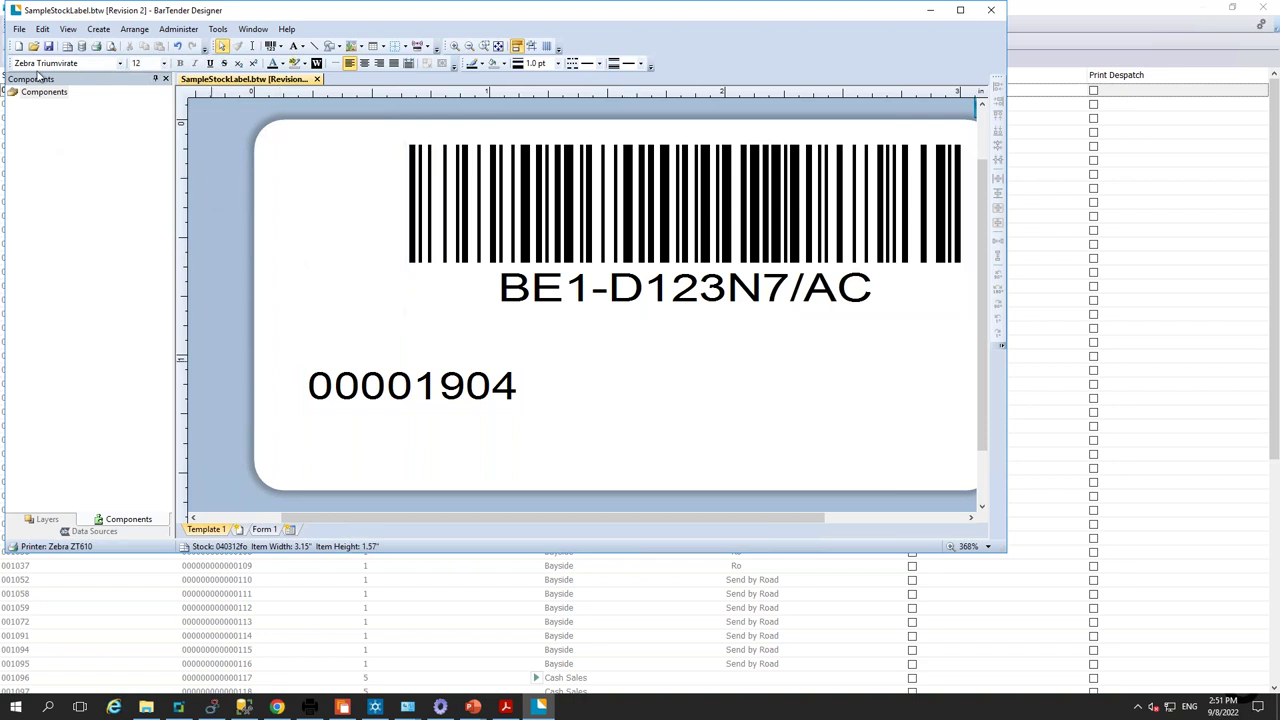
{"action": "left_click", "coordinate": [263, 530]}
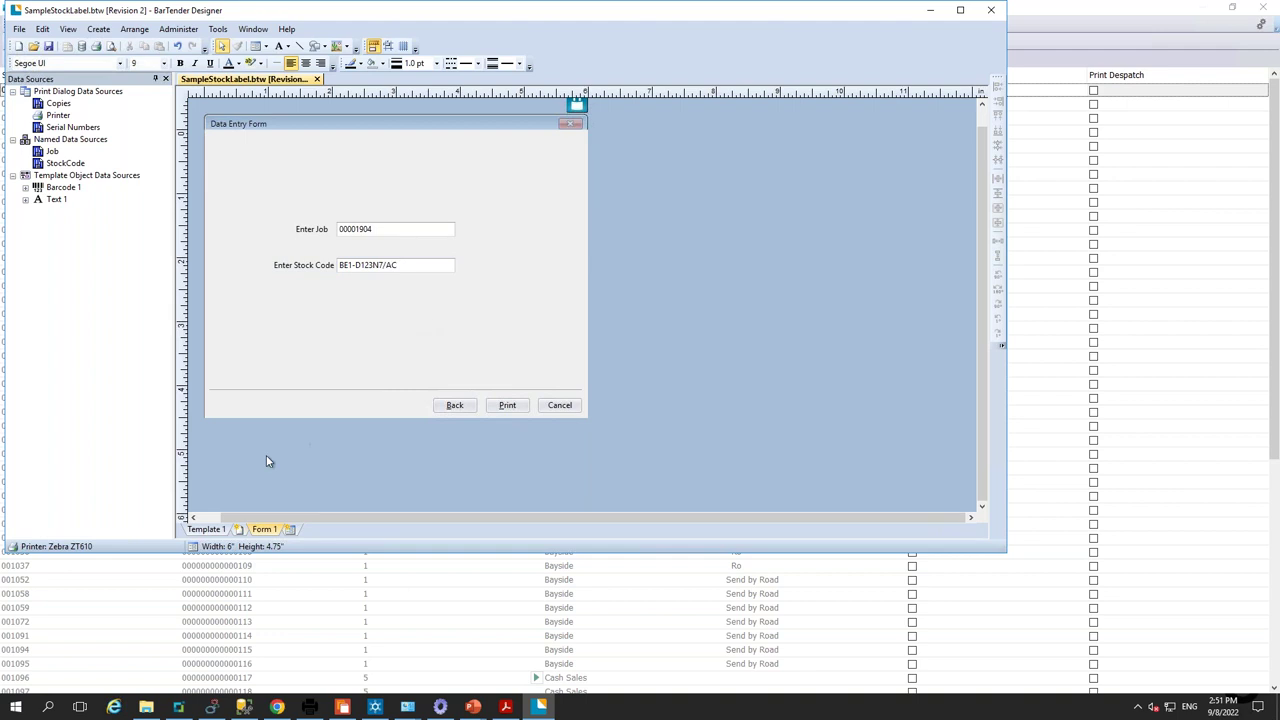
{"action": "left_click", "coordinate": [205, 529]}
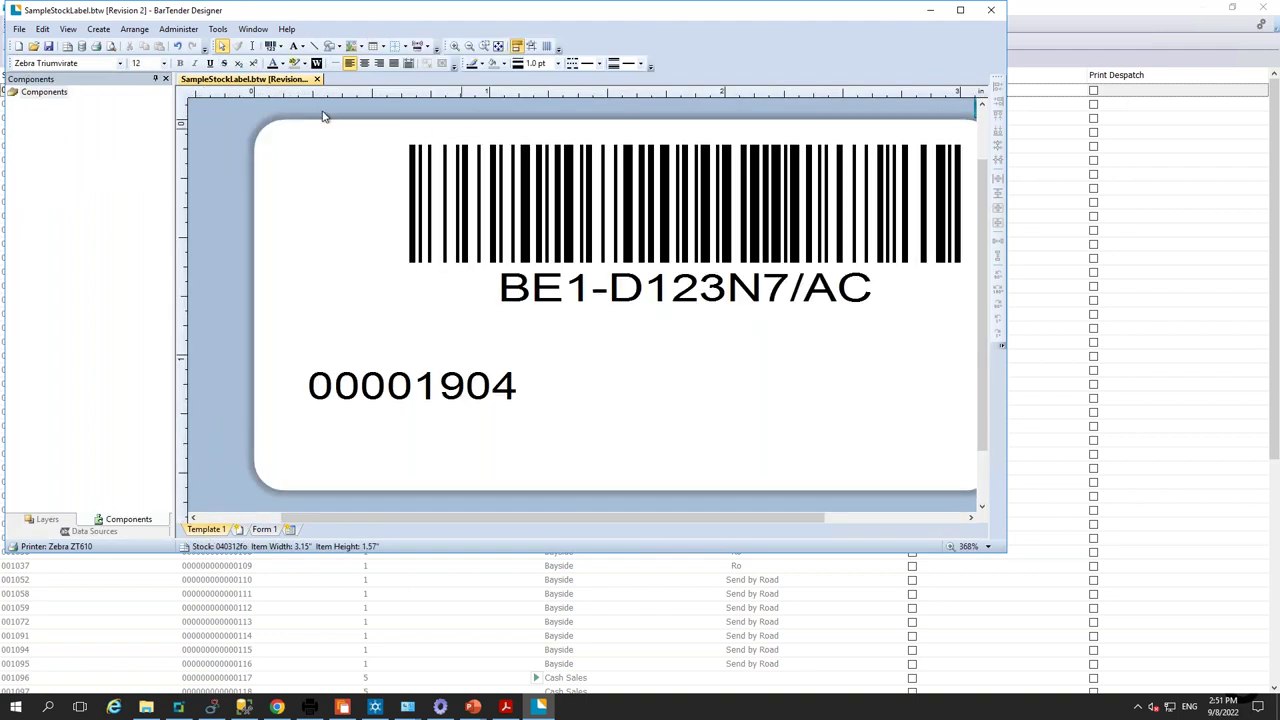
- Try to add a barcode to the stock label, then check its assigned printer and minimize BarTender Designer
{"action": "left_click", "coordinate": [281, 48]}
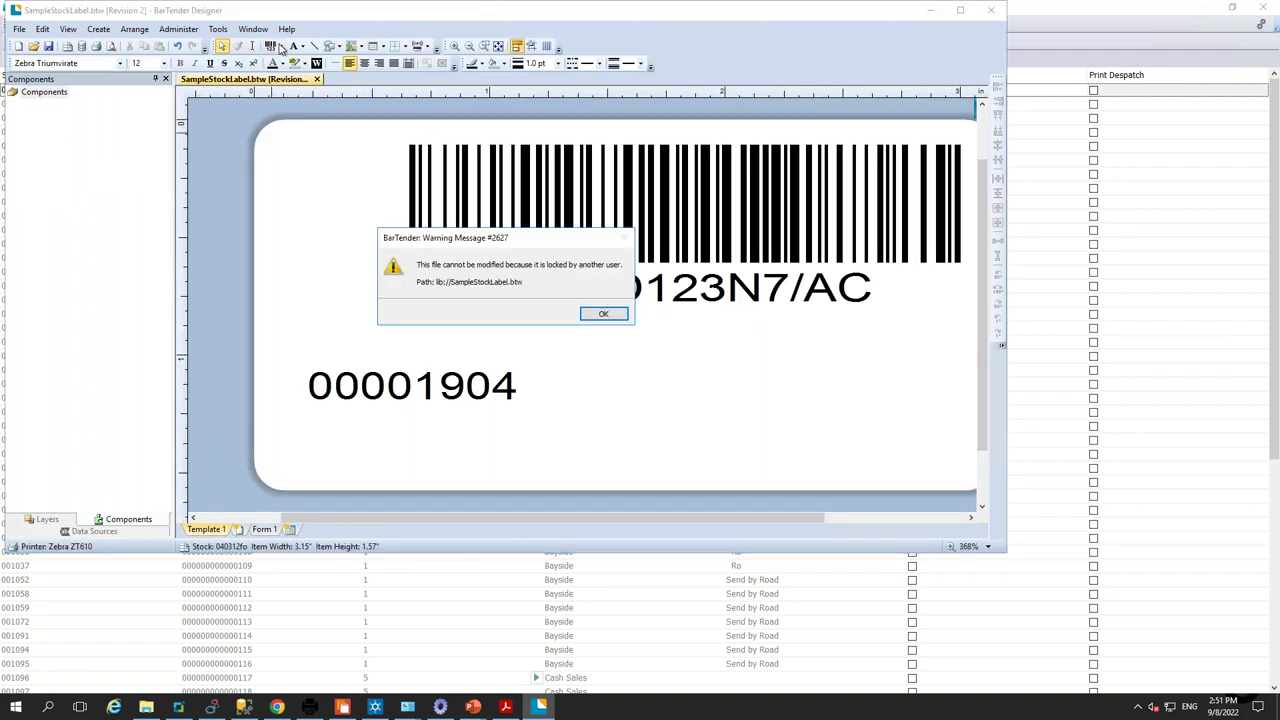
{"action": "left_click", "coordinate": [590, 315]}
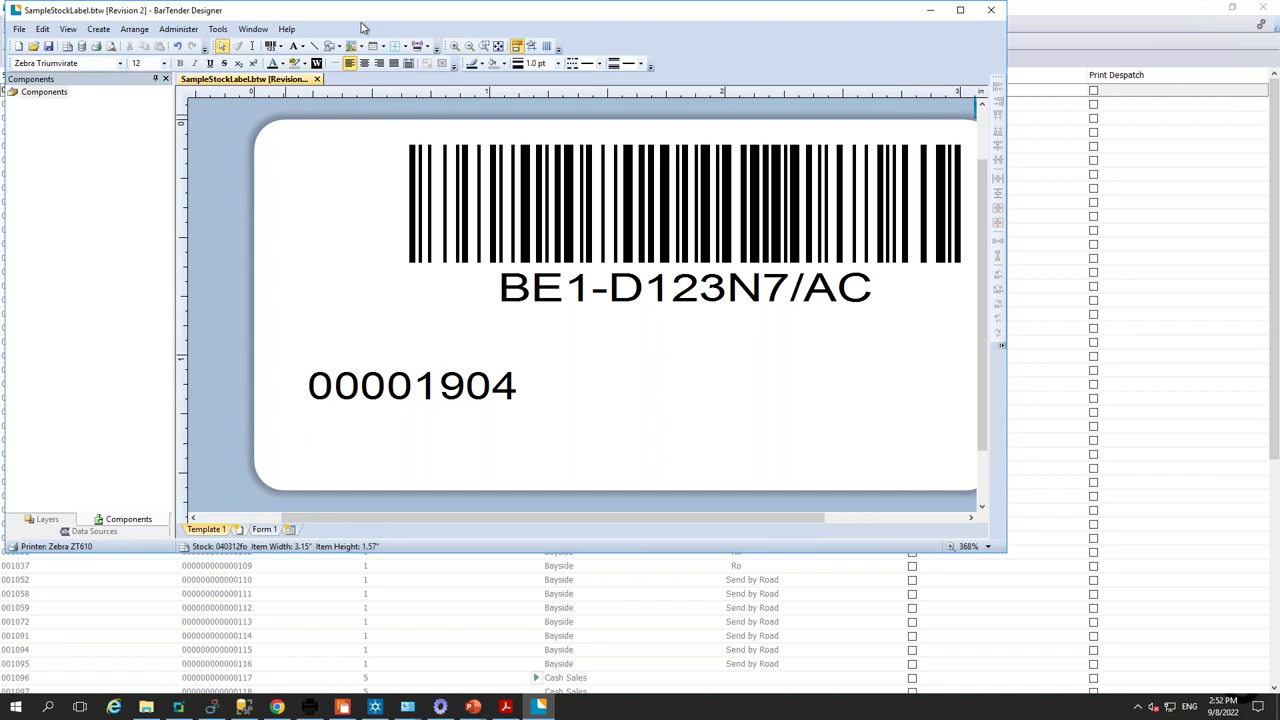
{"action": "mouse_move", "coordinate": [35, 560]}
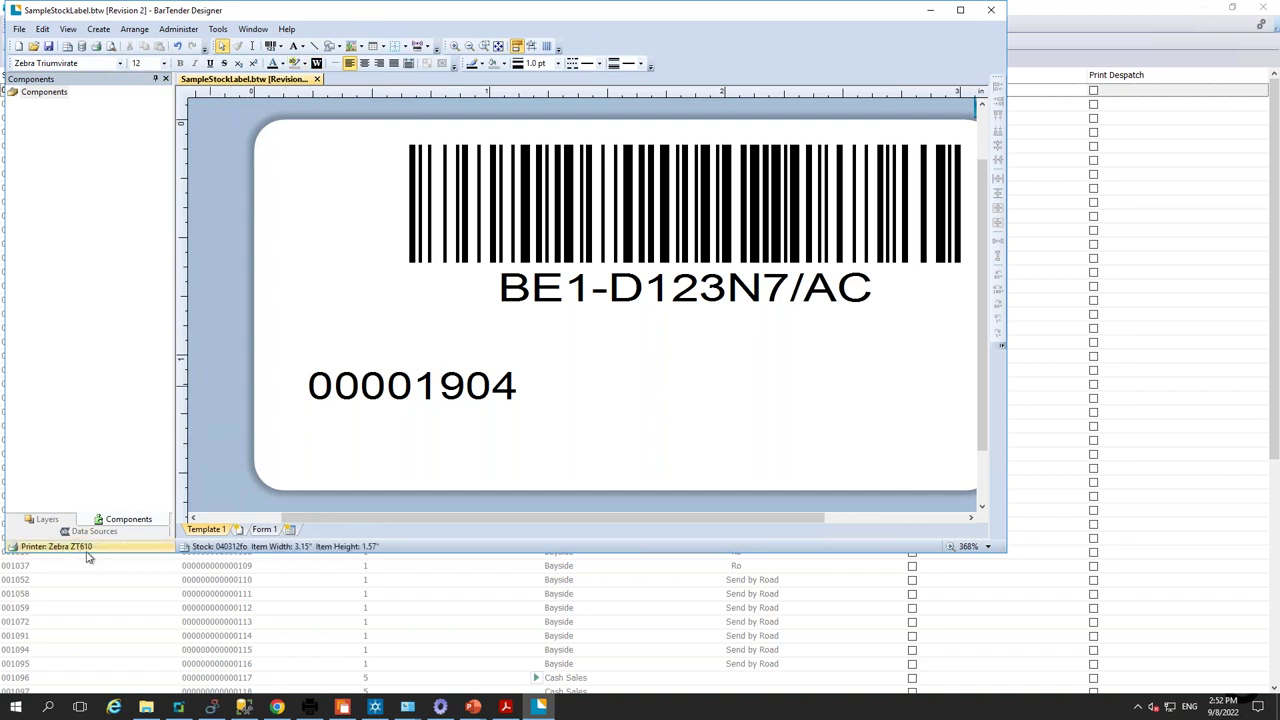
{"action": "mouse_move", "coordinate": [88, 558]}
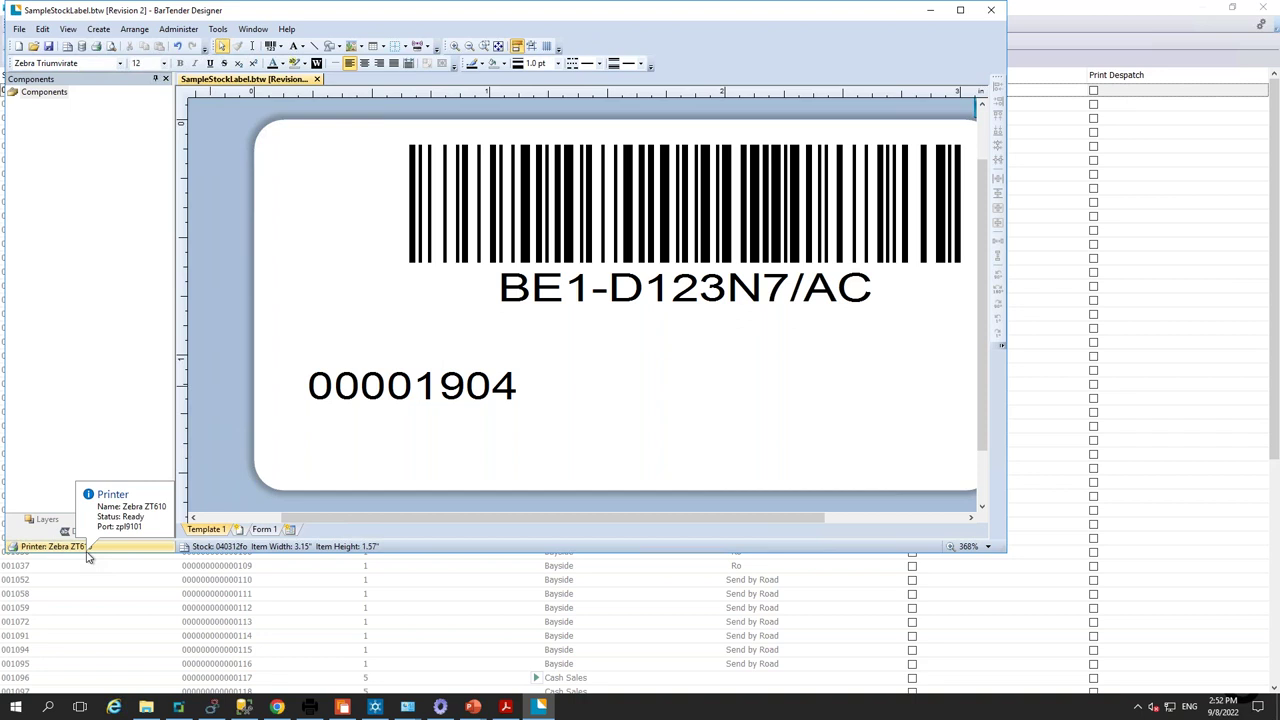
{"action": "mouse_move", "coordinate": [277, 551]}
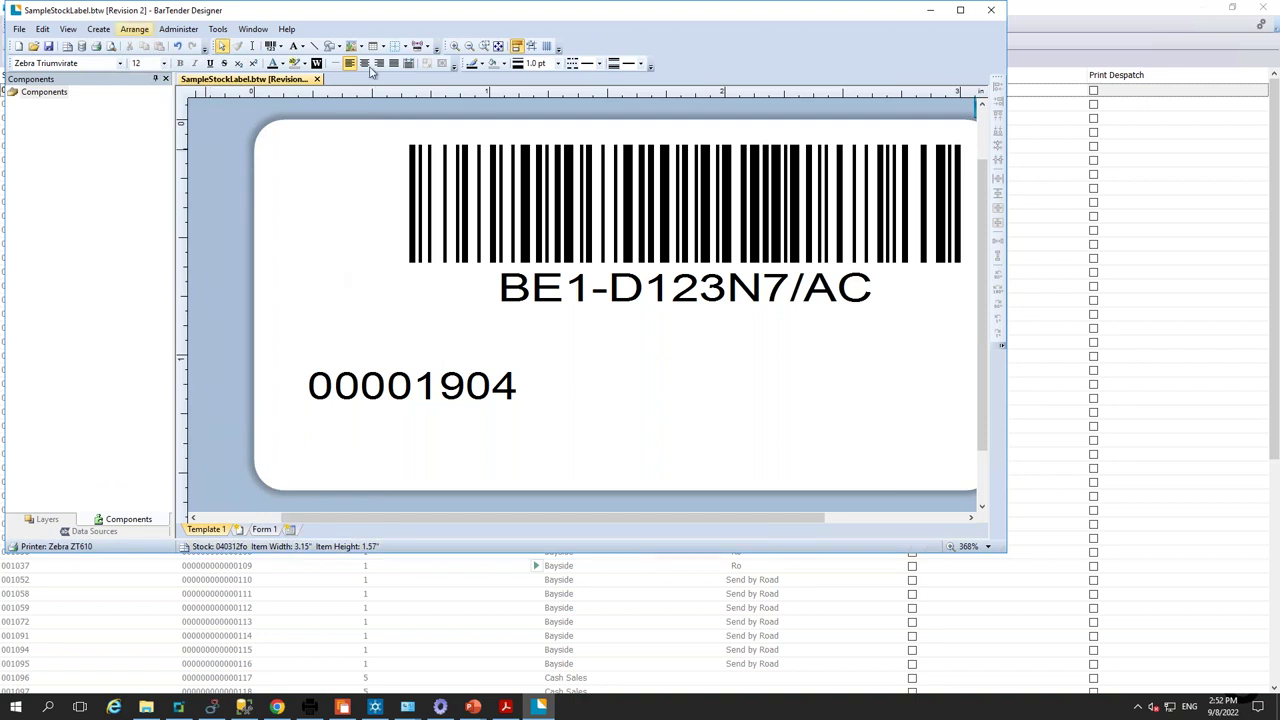
{"action": "left_click", "coordinate": [930, 10]}
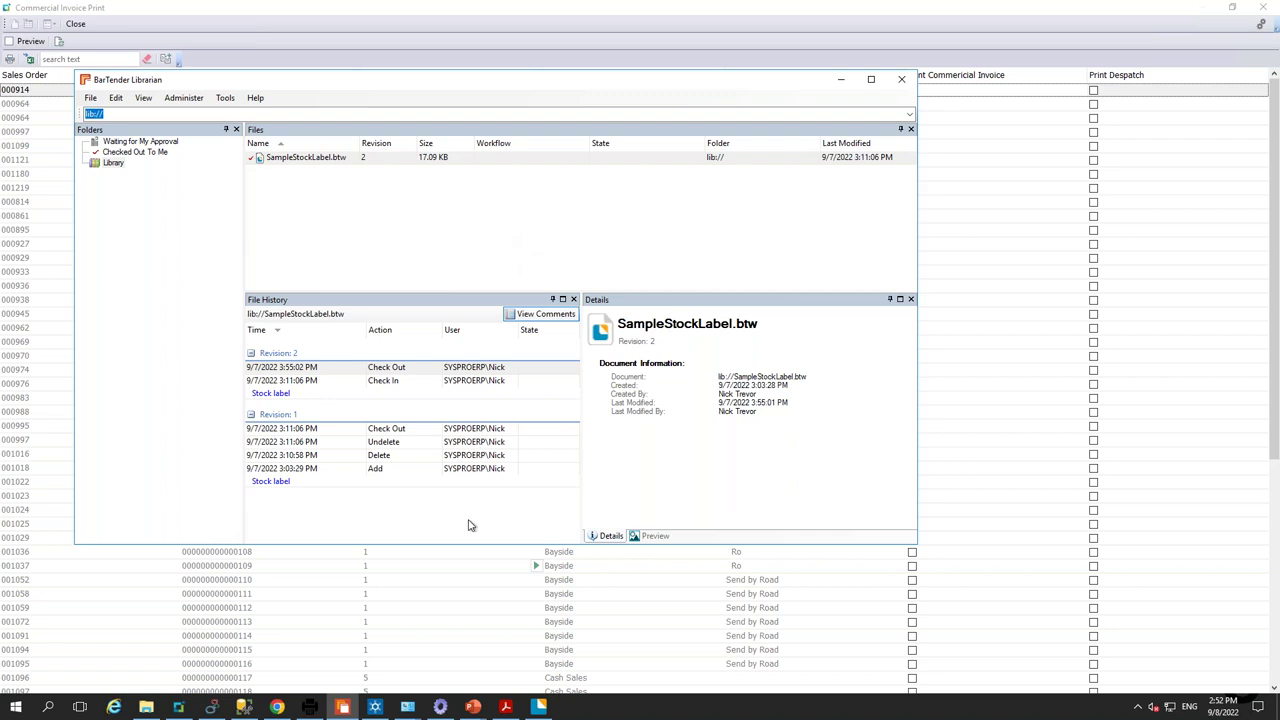
- Switch to the BarTender Print Portal in the browser and open SampleStockLabel's print page from the Librarian folder
{"action": "left_click", "coordinate": [280, 707]}
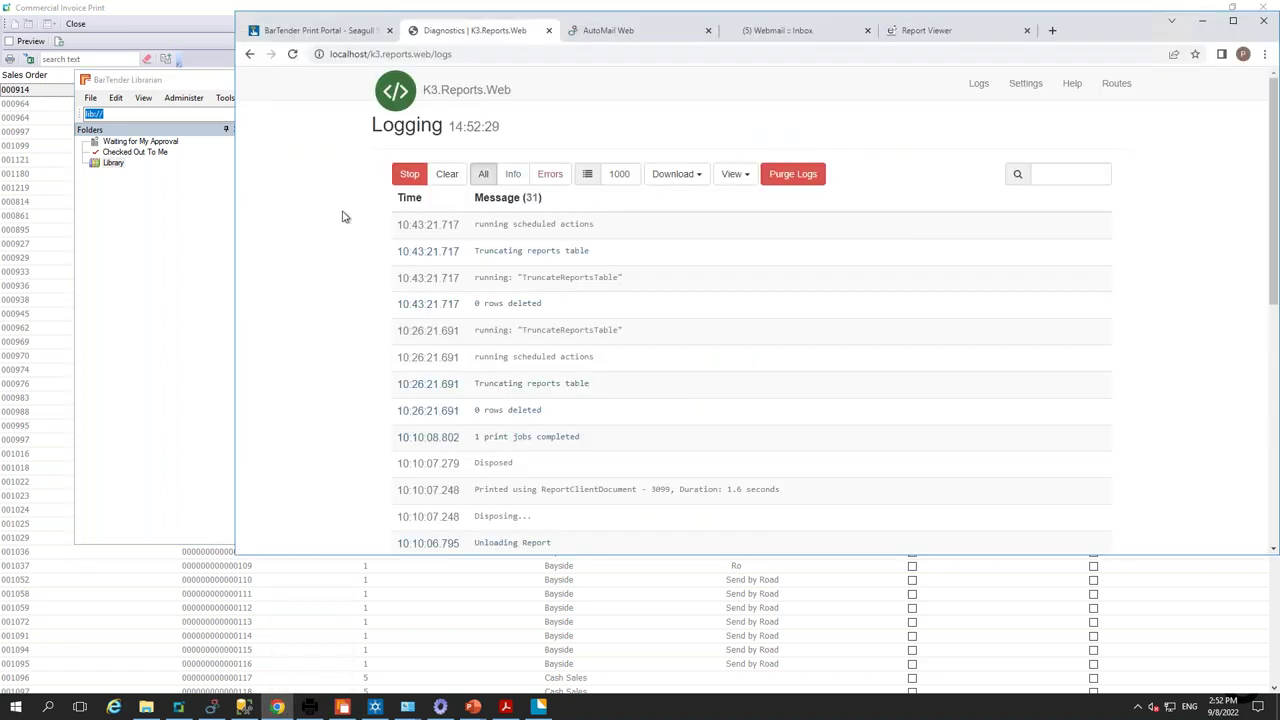
{"action": "left_click", "coordinate": [334, 32]}
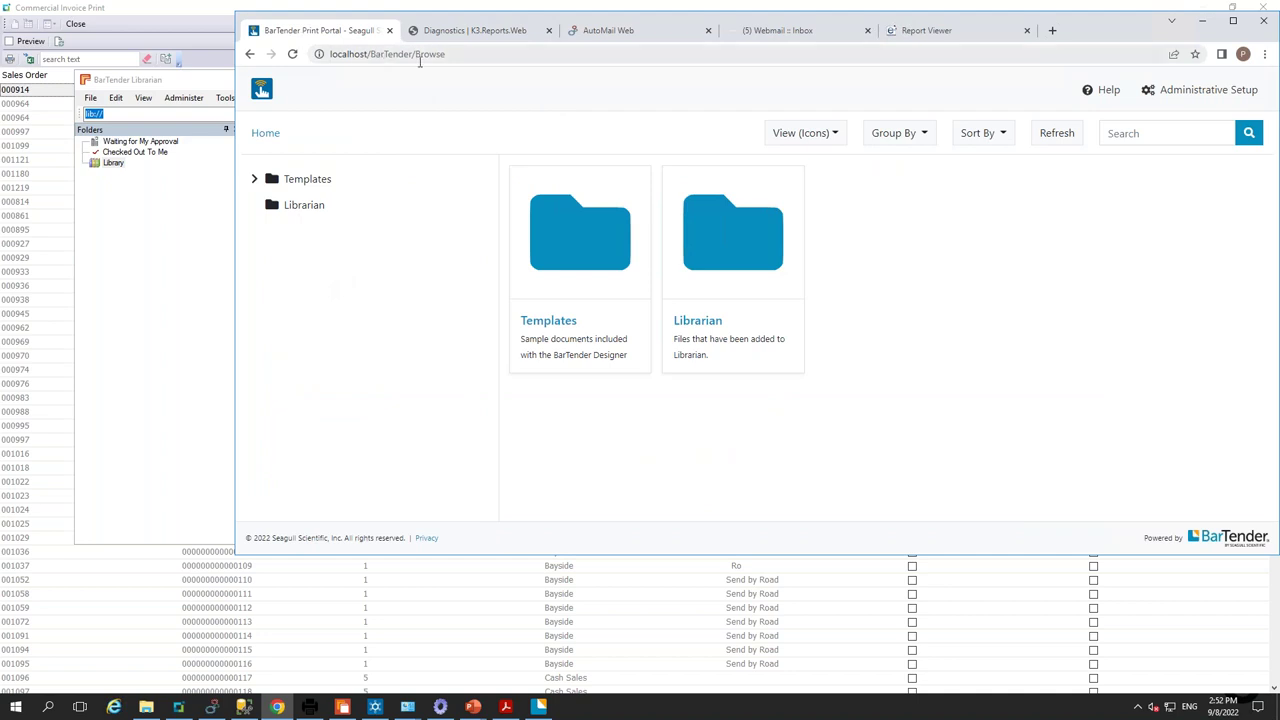
{"action": "left_click", "coordinate": [300, 205]}
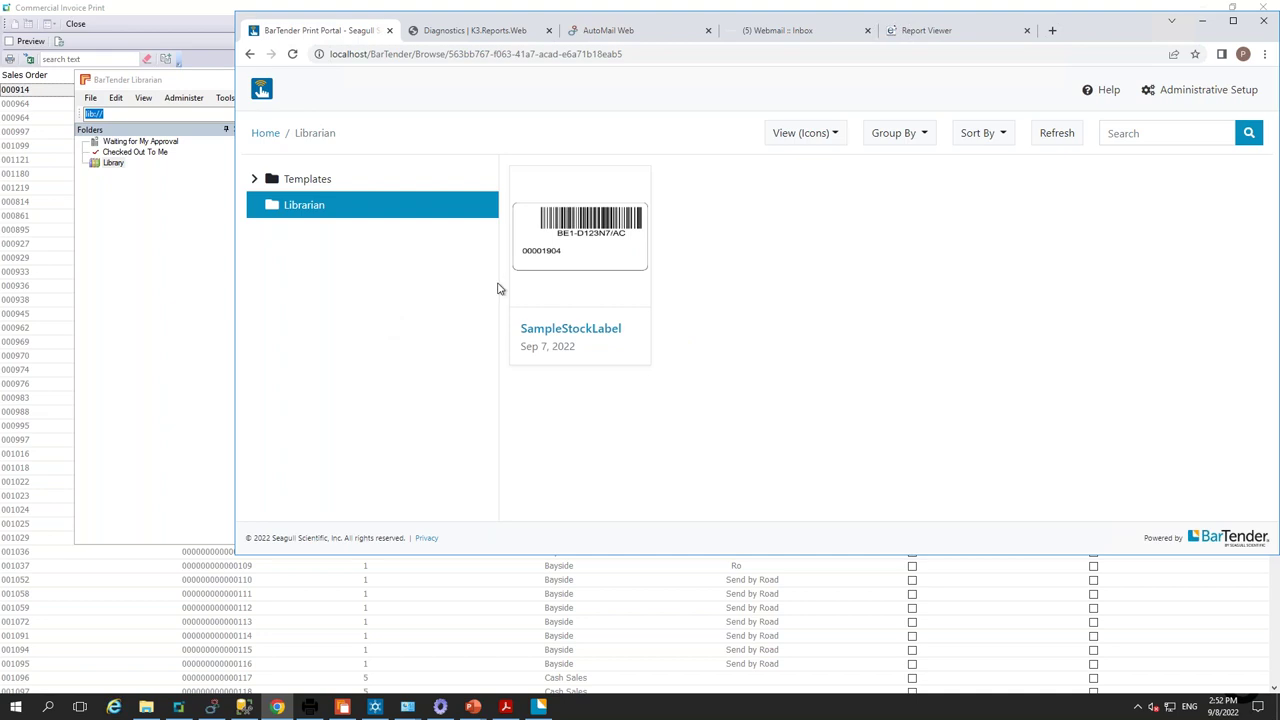
{"action": "left_click", "coordinate": [577, 252]}
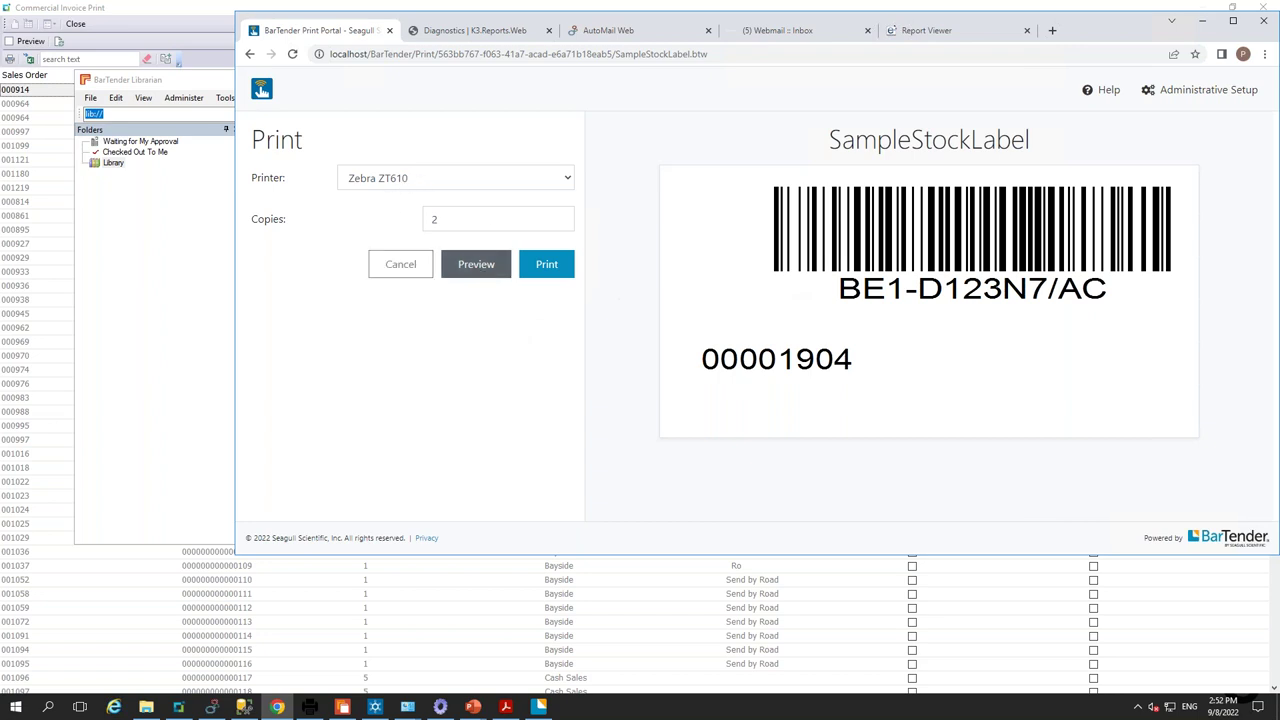
- Preview the SampleStockLabel print with job 123 and stock code A100, then dismiss the preview without printing
{"action": "left_click", "coordinate": [476, 264]}
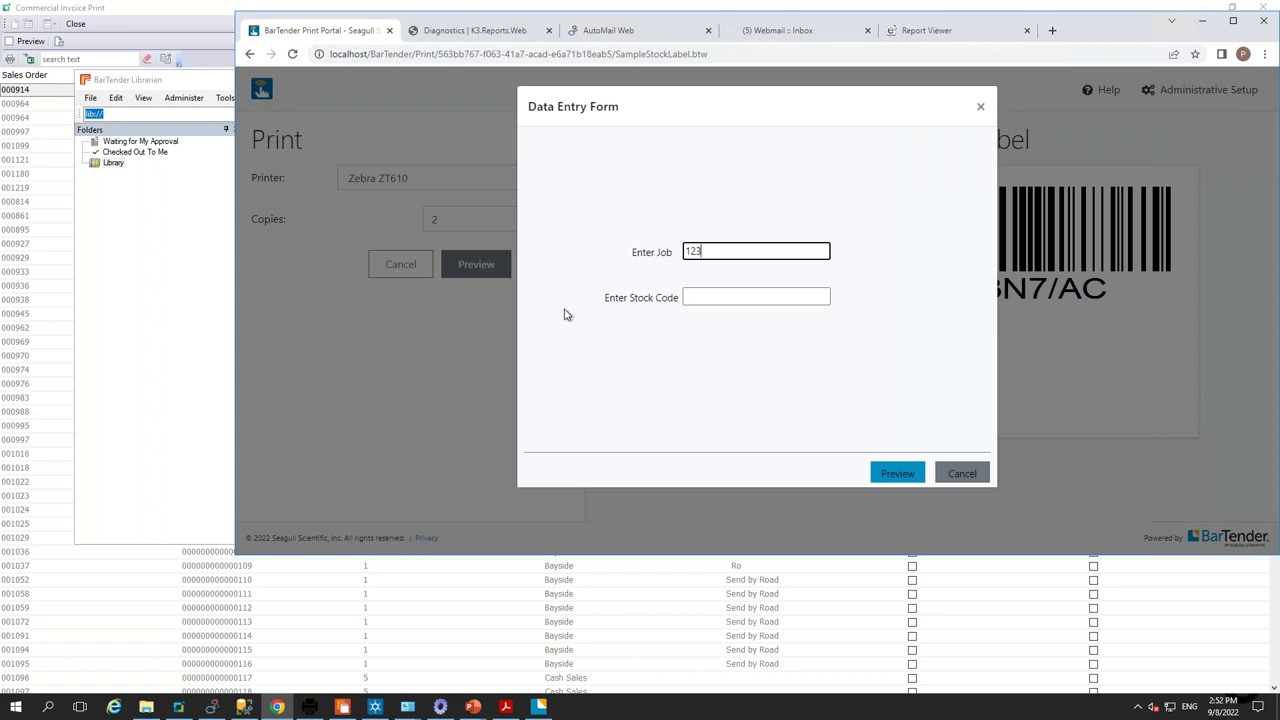
{"action": "left_click", "coordinate": [717, 298]}
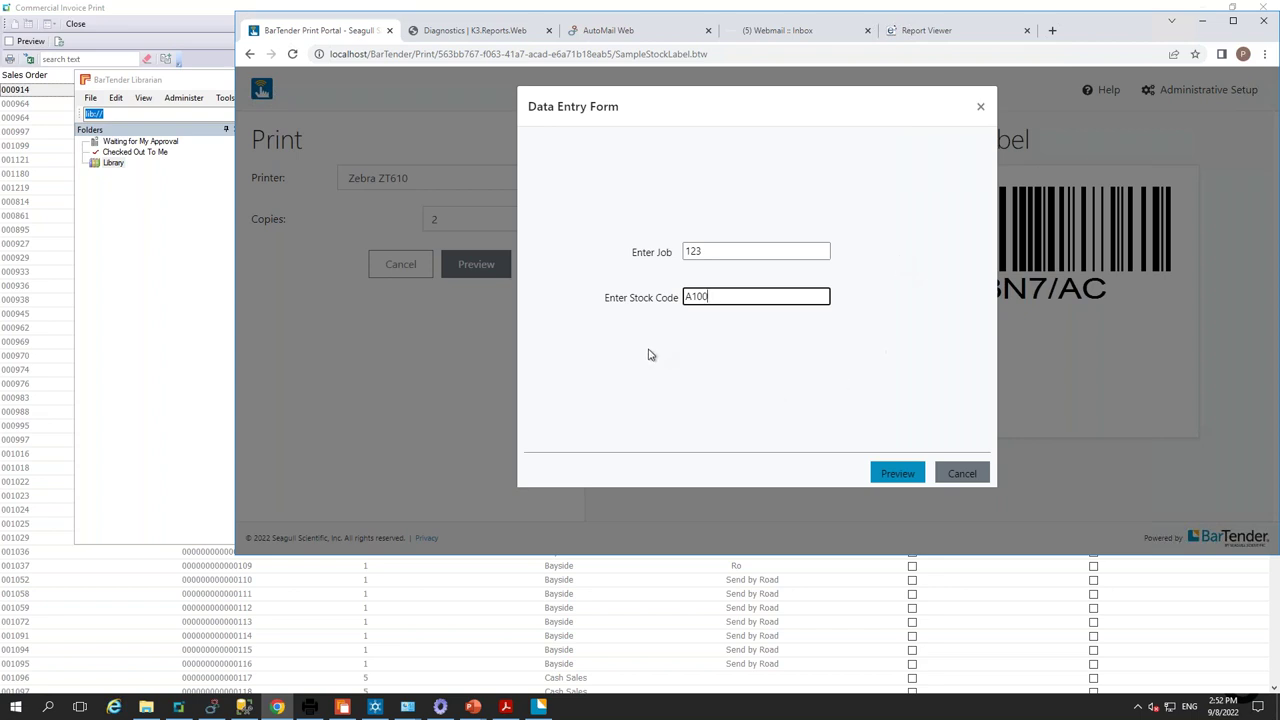
{"action": "left_click", "coordinate": [893, 475]}
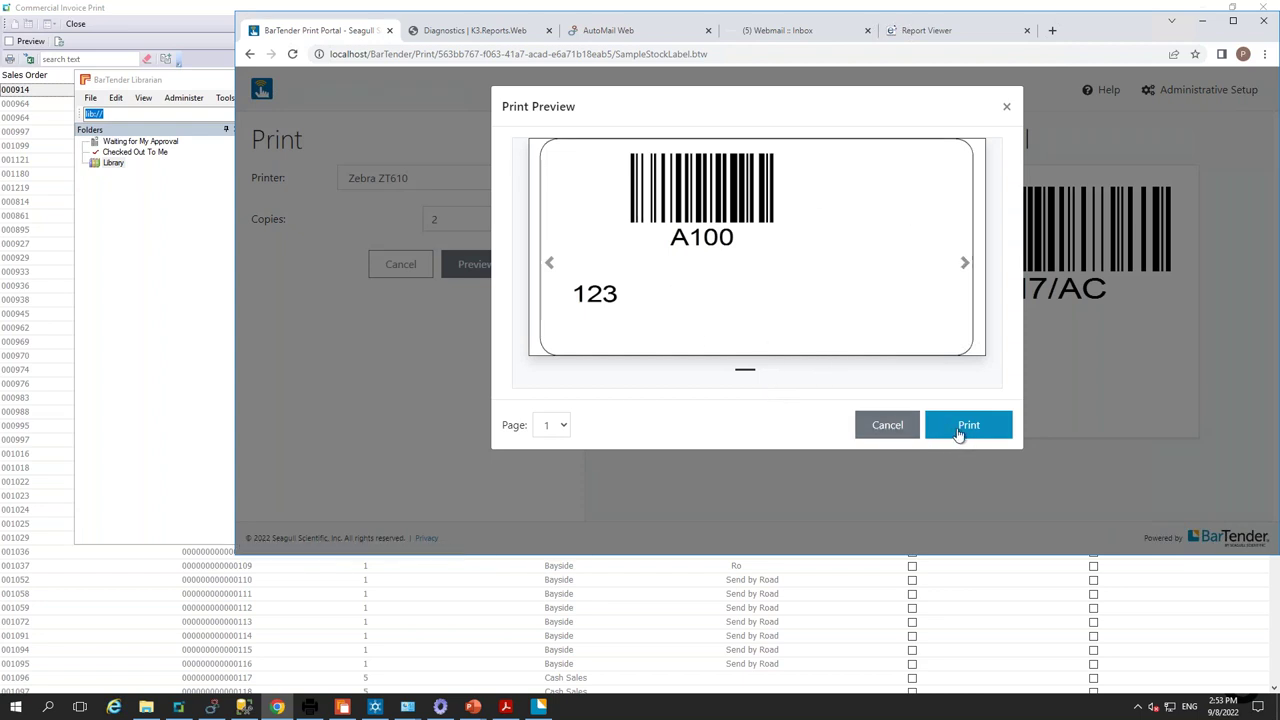
{"action": "left_click", "coordinate": [890, 430]}
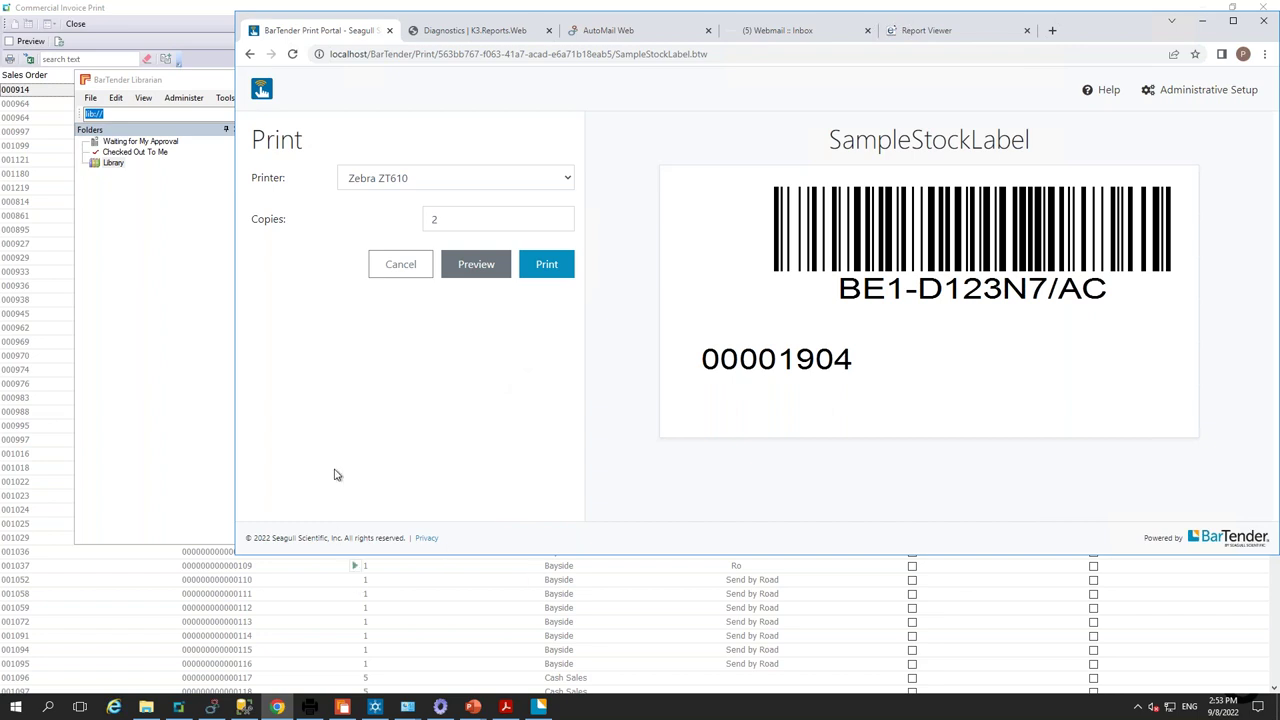
- Switch to BarTender Integration Builder and examine JobReceipt.btin's new record detection, For Each Database Record and Print Document settings
{"action": "mouse_move", "coordinate": [375, 708]}
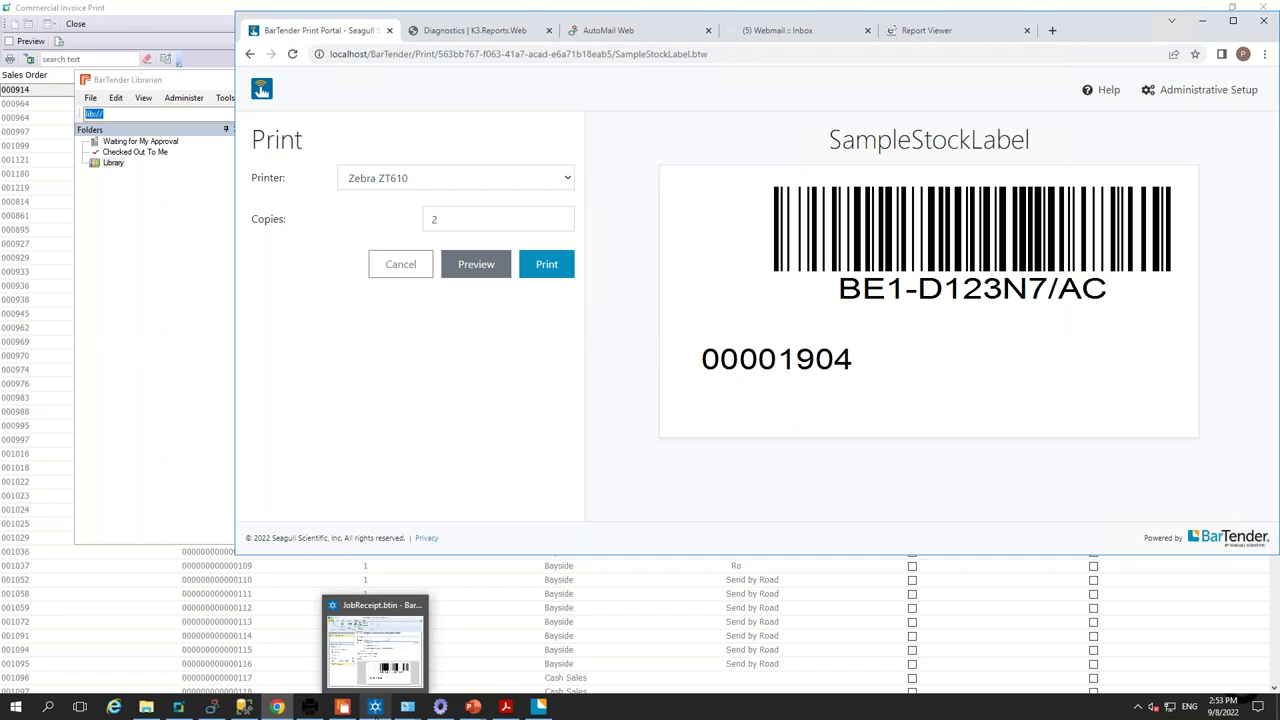
{"action": "left_click", "coordinate": [366, 660]}
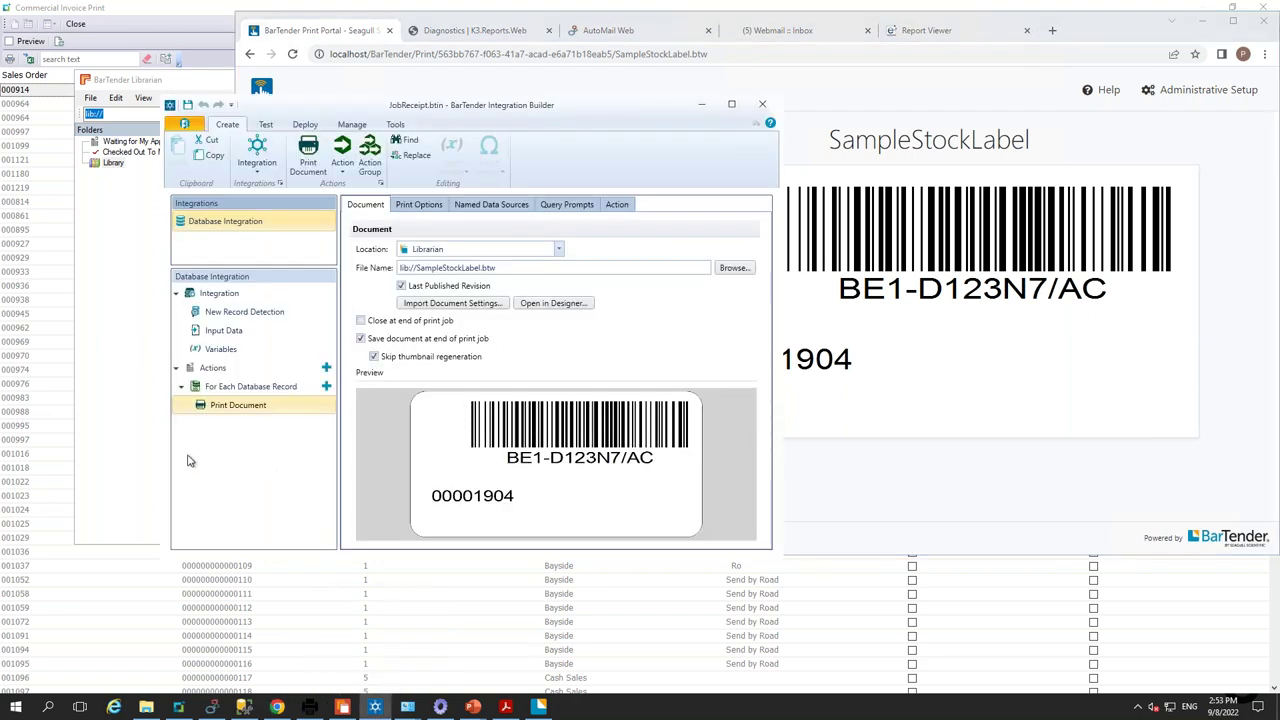
{"action": "left_click", "coordinate": [251, 317]}
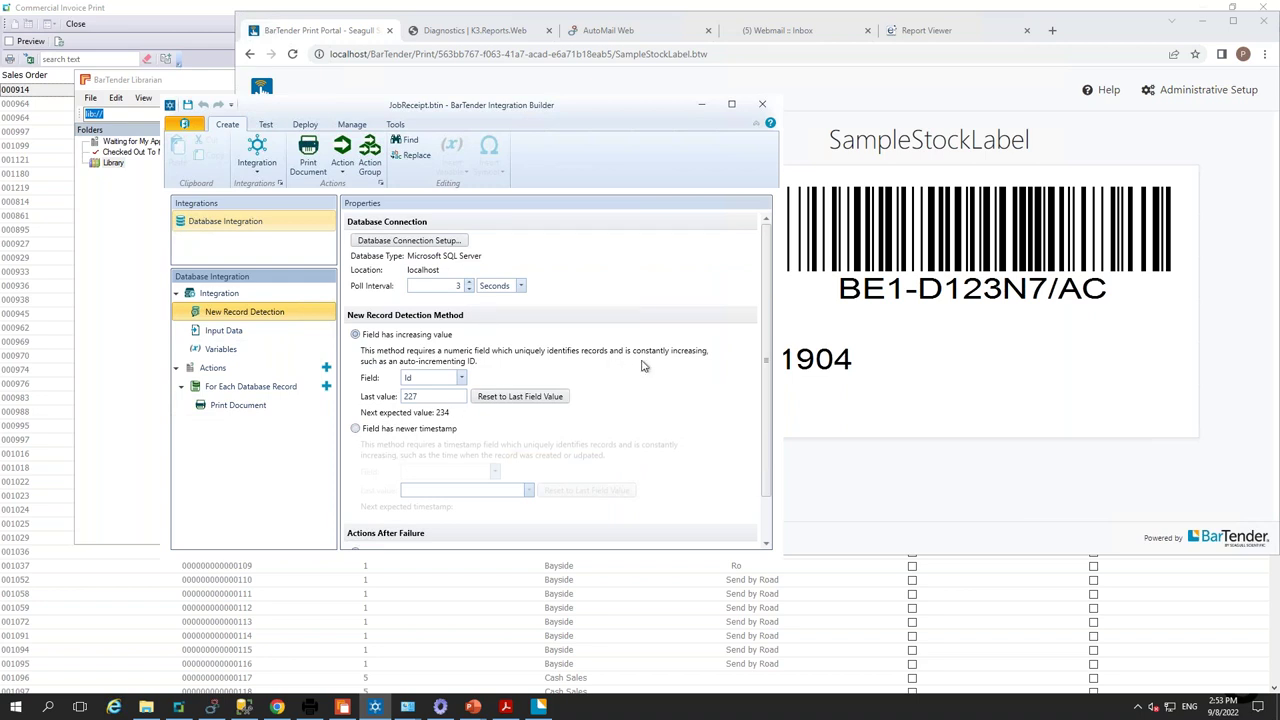
{"action": "left_click", "coordinate": [250, 386]}
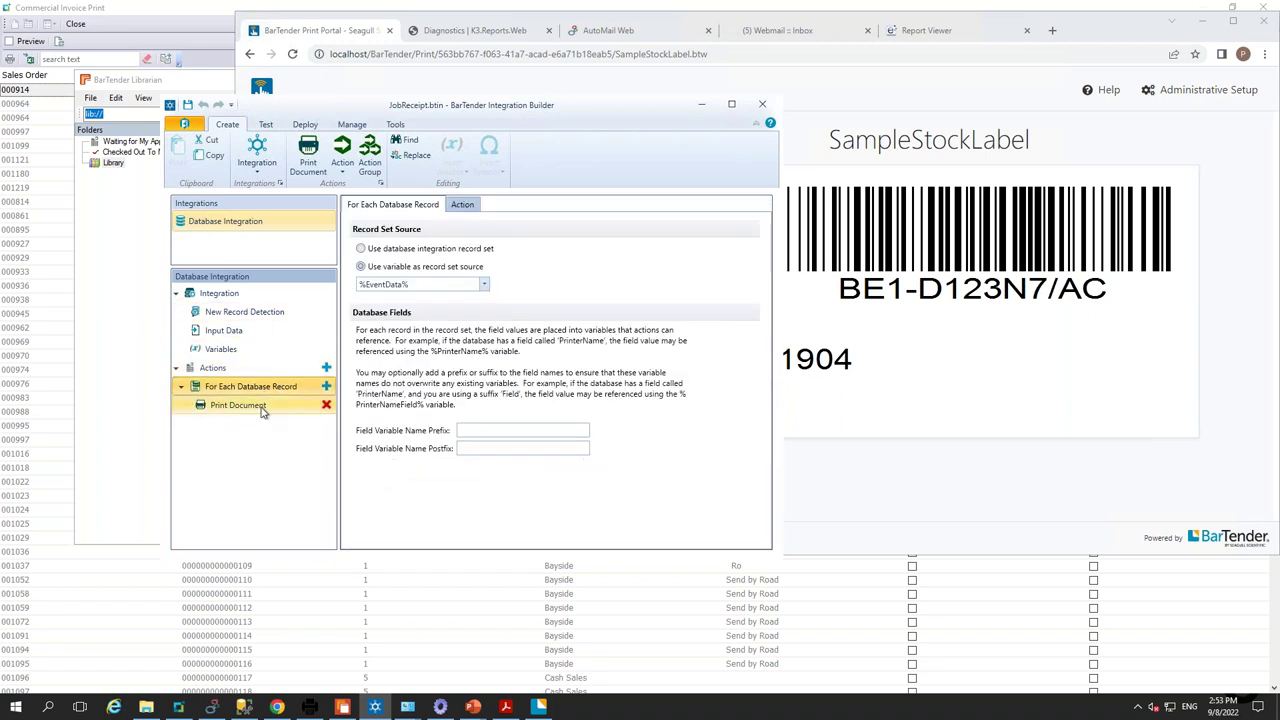
{"action": "left_click", "coordinate": [262, 412]}
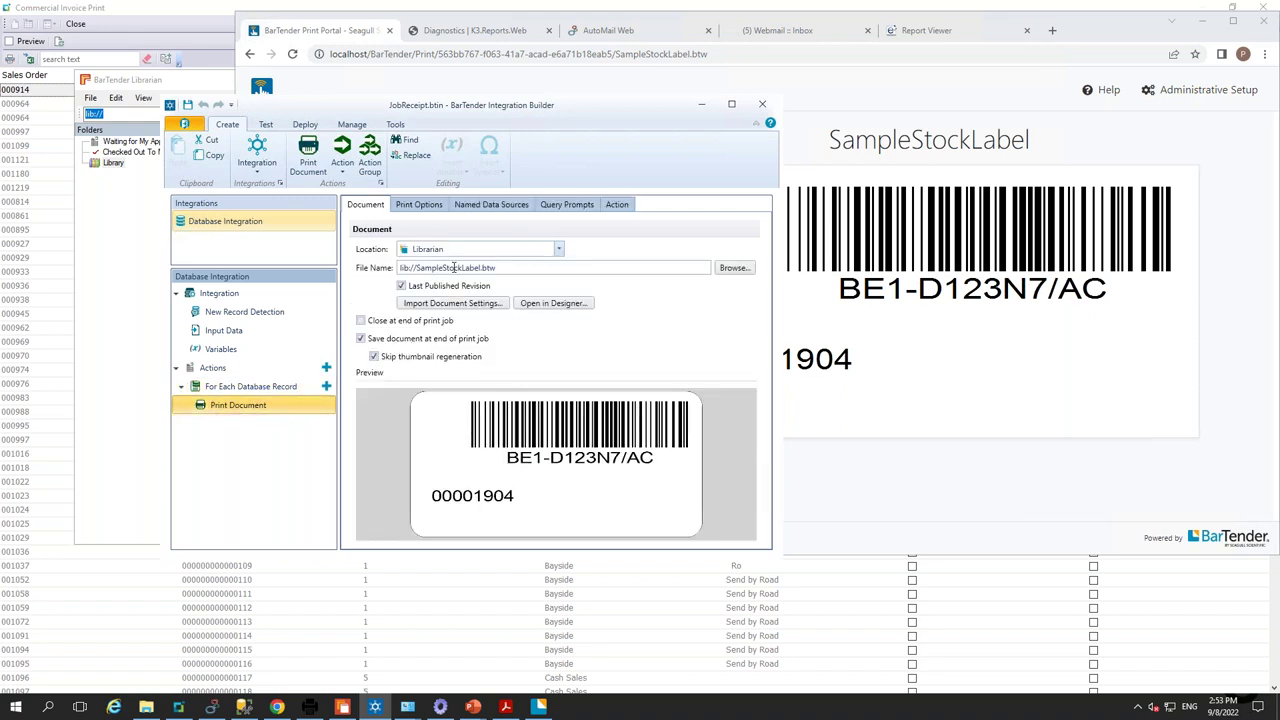
- Examine the Print Document action's print option overrides, named data sources and action settings, and the integration's deployment options
{"action": "left_click", "coordinate": [421, 205]}
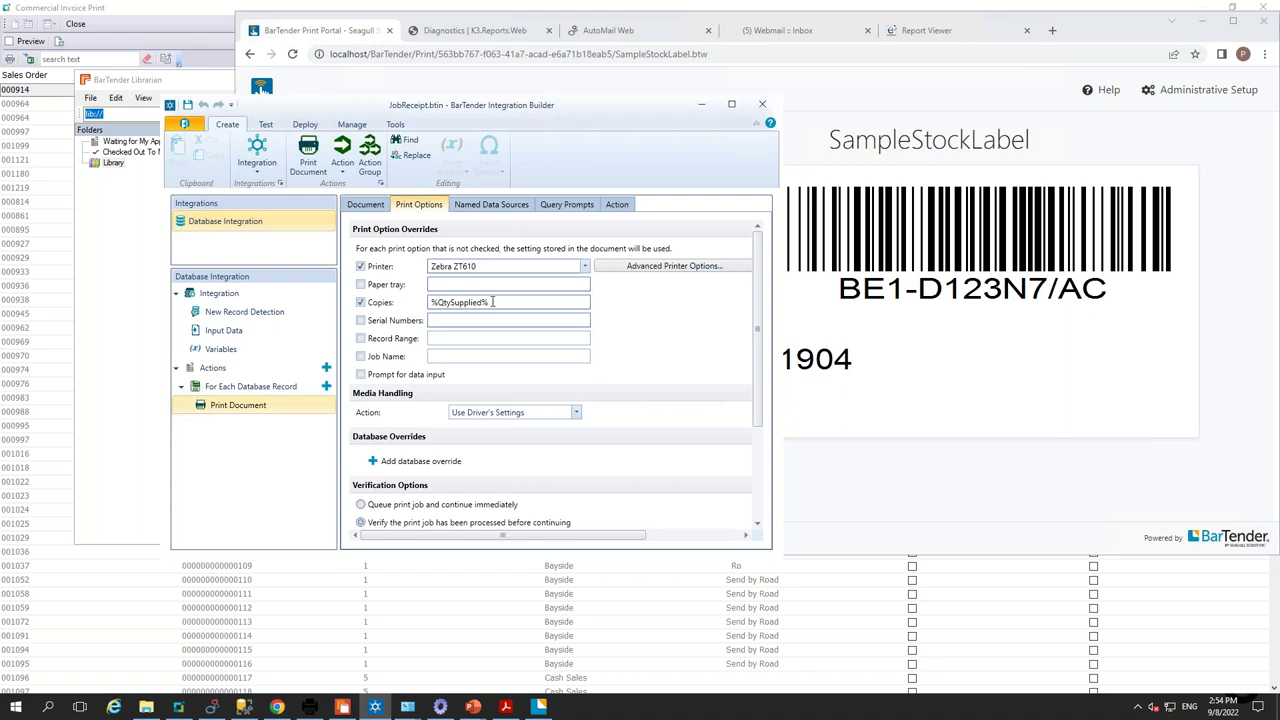
{"action": "double_click", "coordinate": [451, 303]}
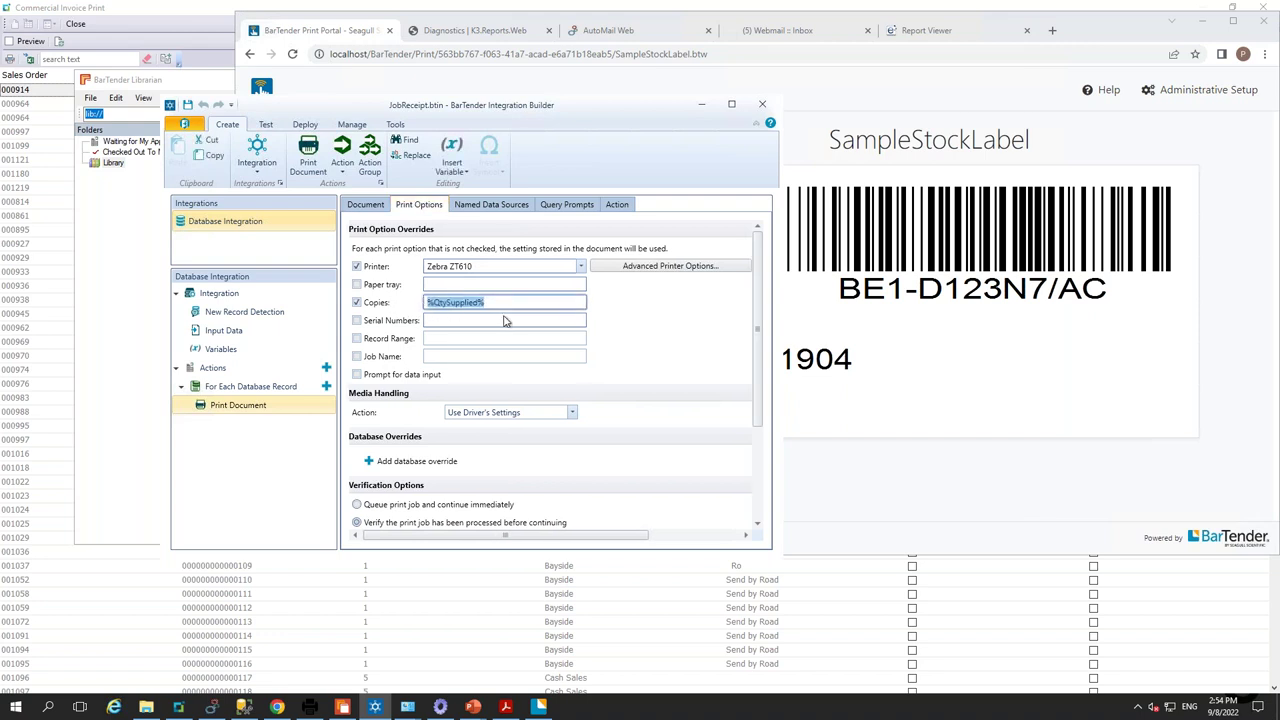
{"action": "key", "text": "End"}
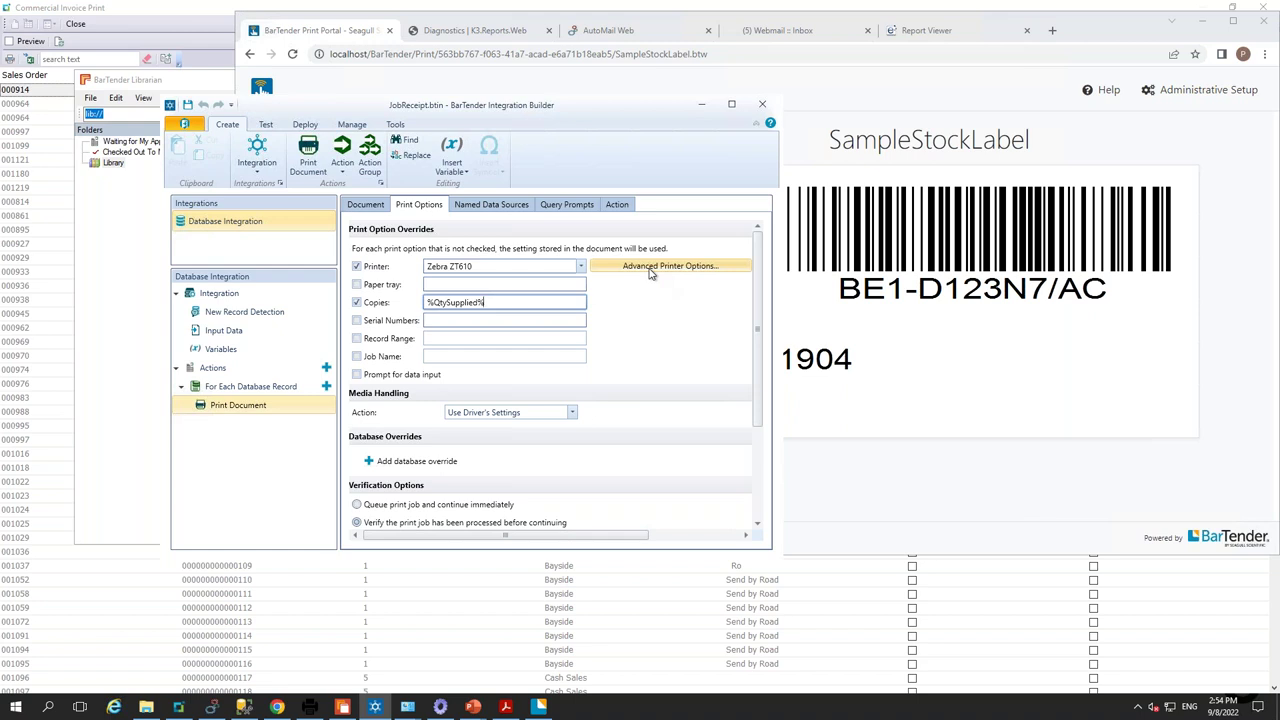
{"action": "left_click", "coordinate": [491, 206]}
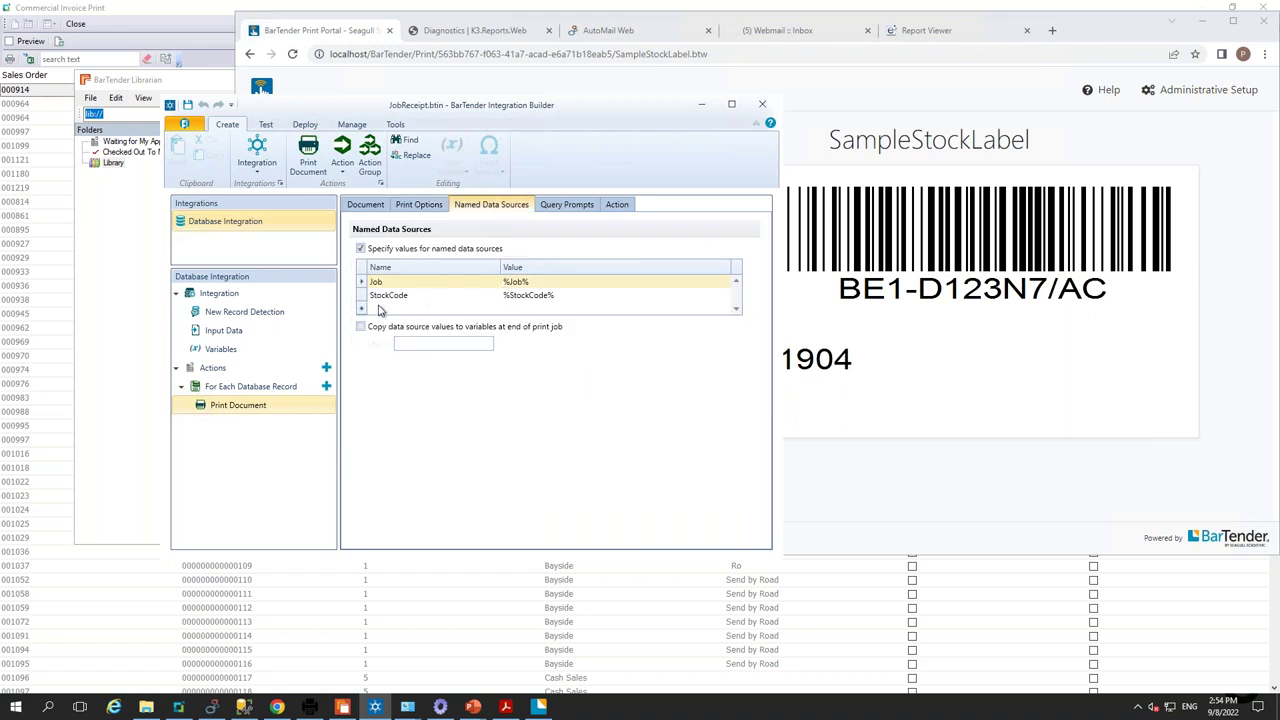
{"action": "left_click", "coordinate": [615, 204]}
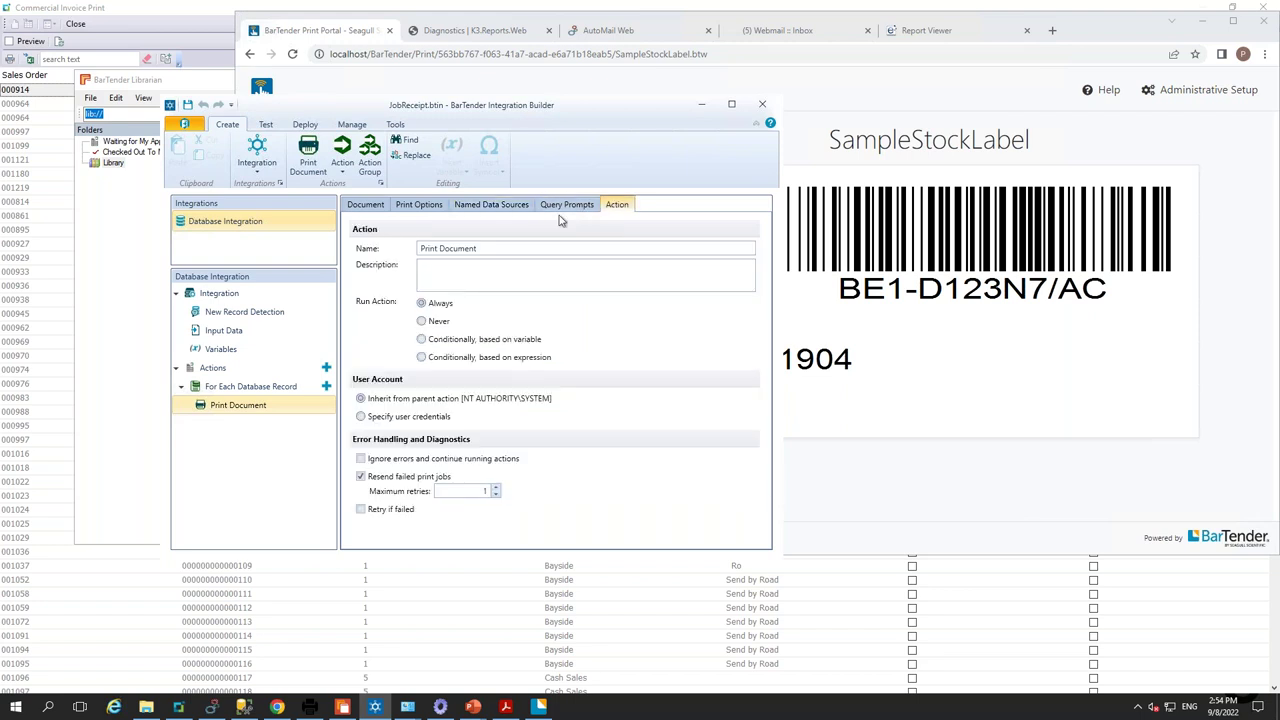
{"action": "left_click", "coordinate": [360, 206]}
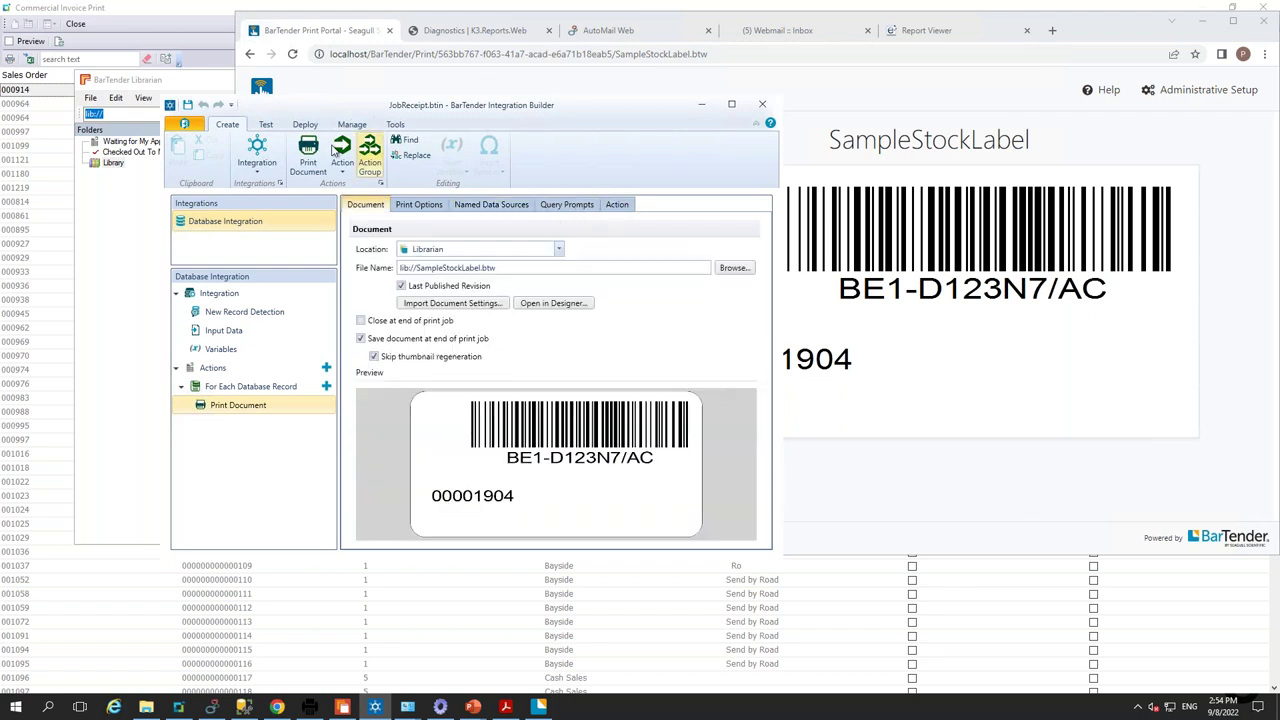
{"action": "left_click", "coordinate": [305, 127]}
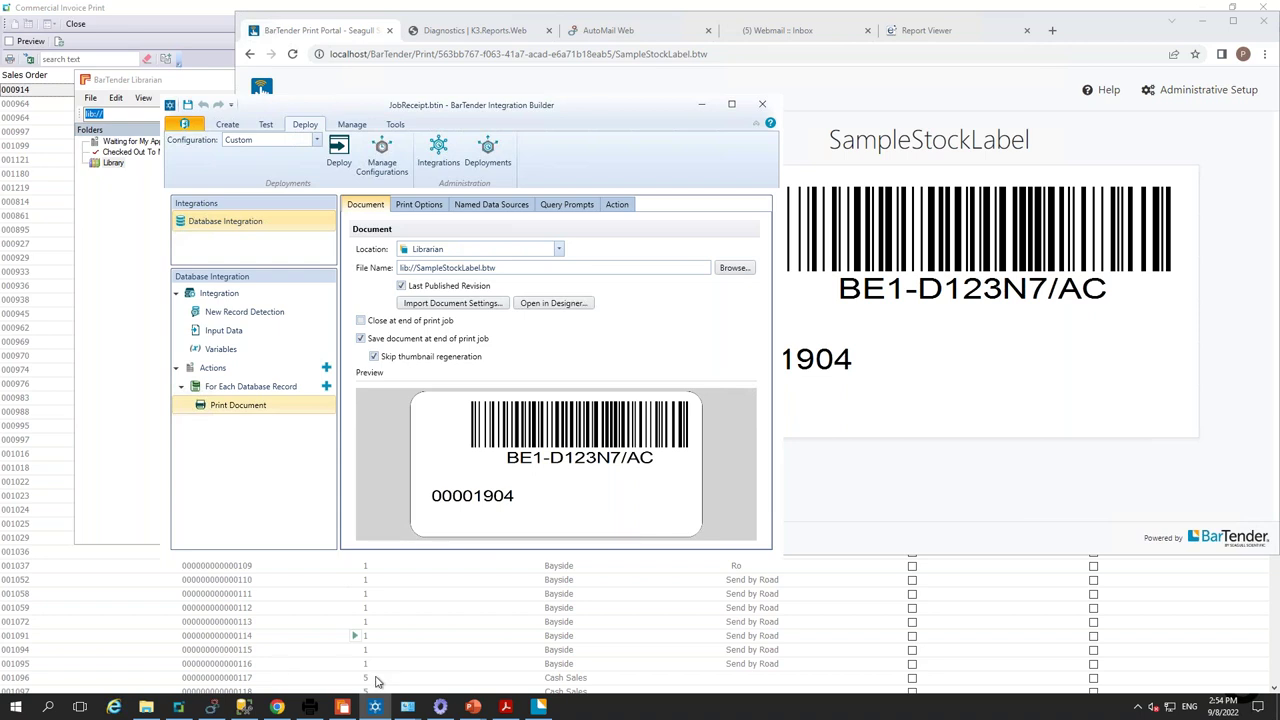
- Switch to the Zpl Printer window and reposition it so it partly overlaps Integration Builder
{"action": "left_click", "coordinate": [309, 707]}
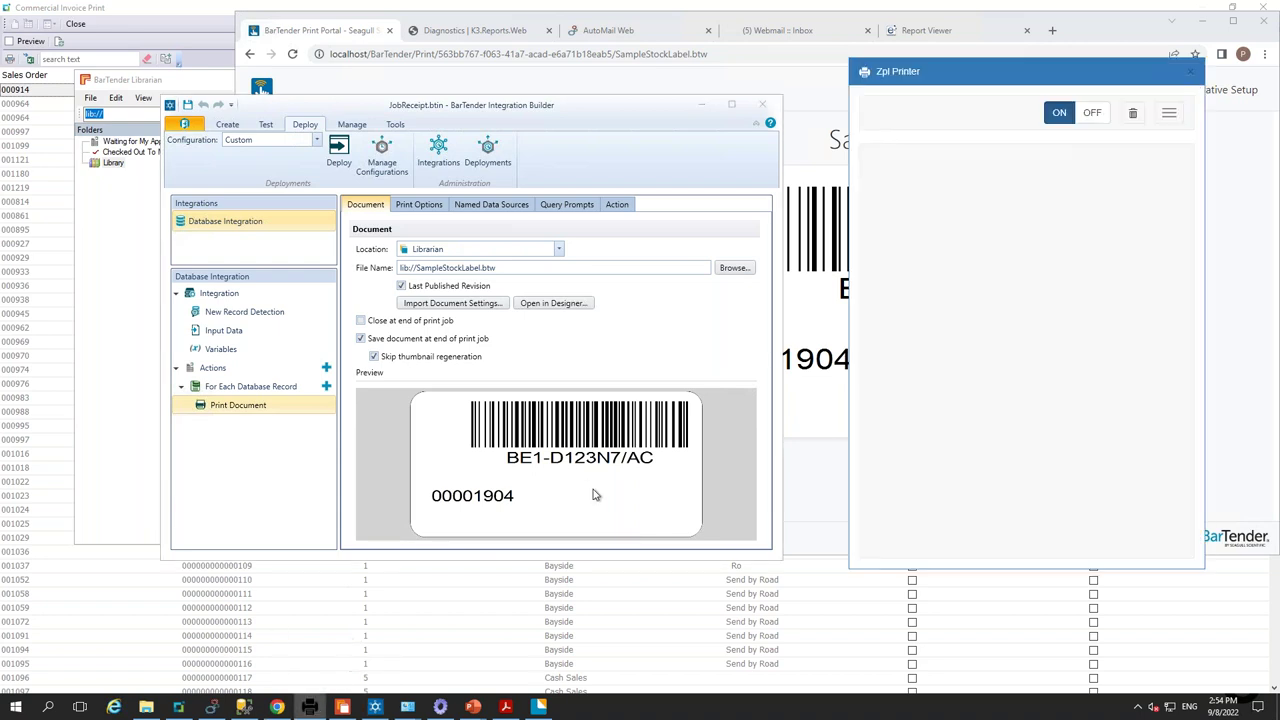
{"action": "left_click_drag", "start_coordinate": [1010, 88], "coordinate": [895, 89]}
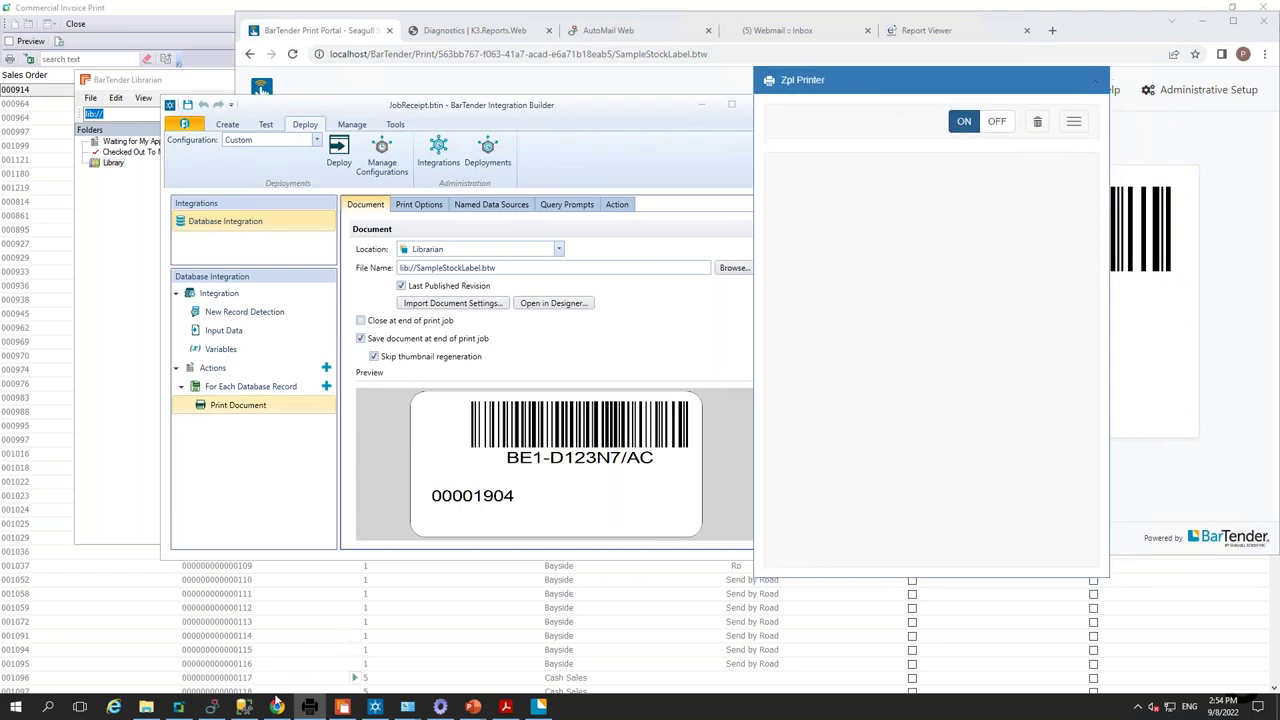
- Switch to SYSPRO, close Commercial Invoice Print and open Job Receipts from the Work in Progress job postings
{"action": "left_click", "coordinate": [163, 14]}
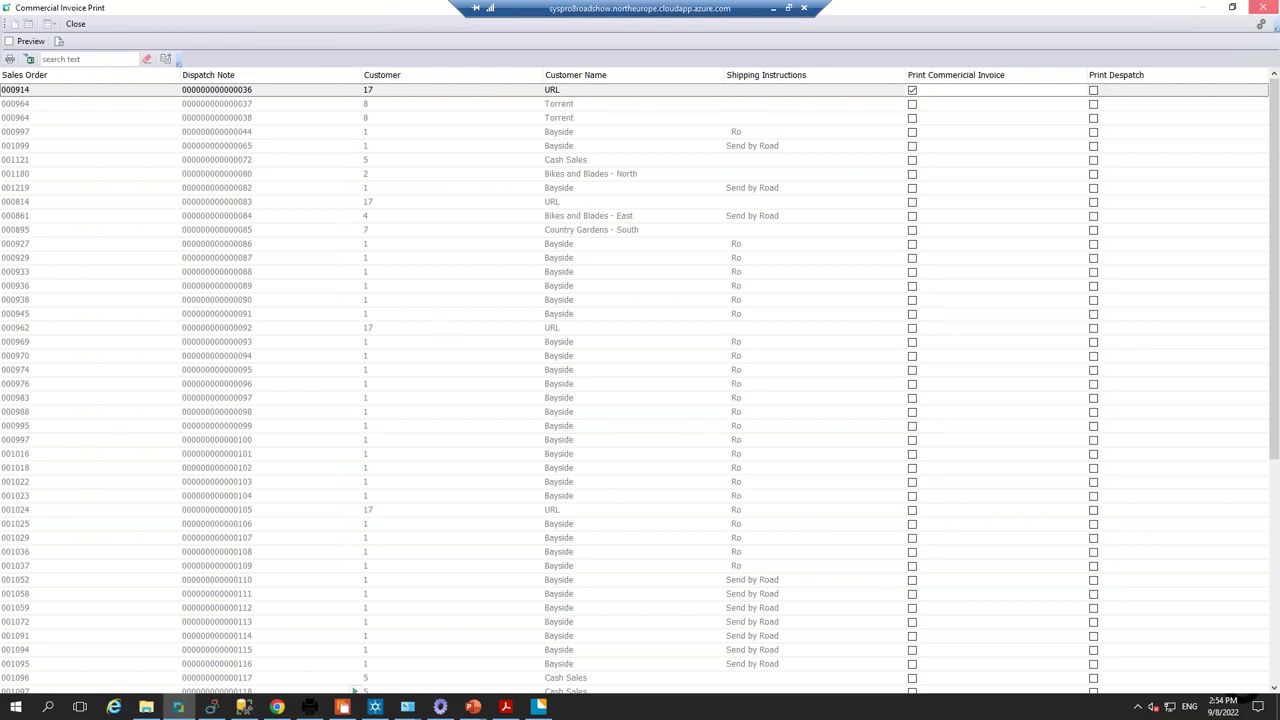
{"action": "left_click", "coordinate": [1264, 10]}
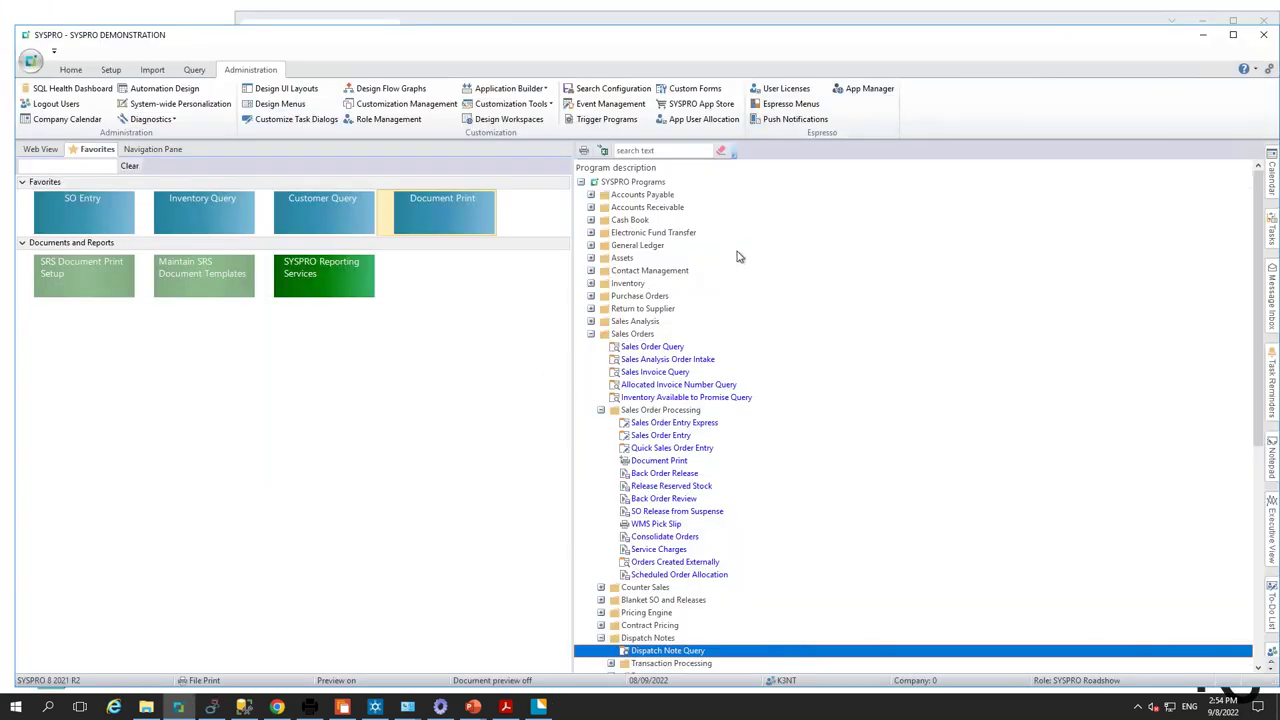
{"action": "left_click", "coordinate": [591, 334]}
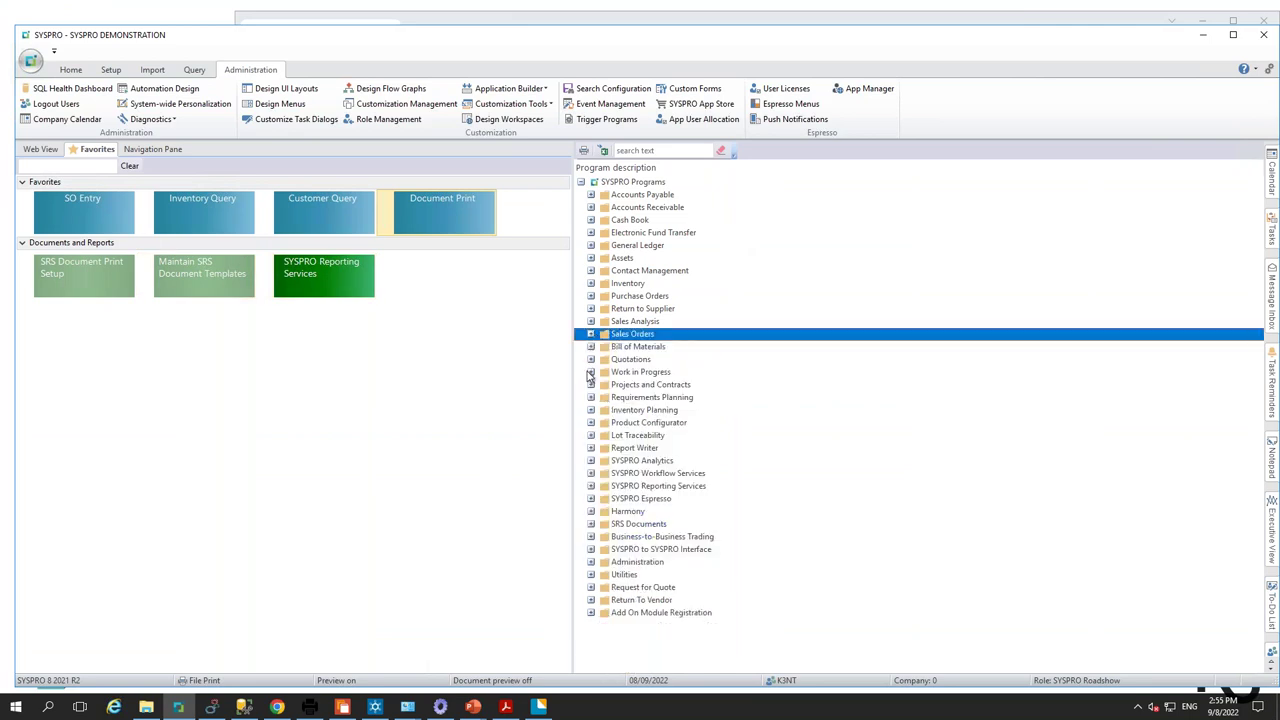
{"action": "left_click", "coordinate": [591, 372]}
{"action": "left_click", "coordinate": [601, 410]}
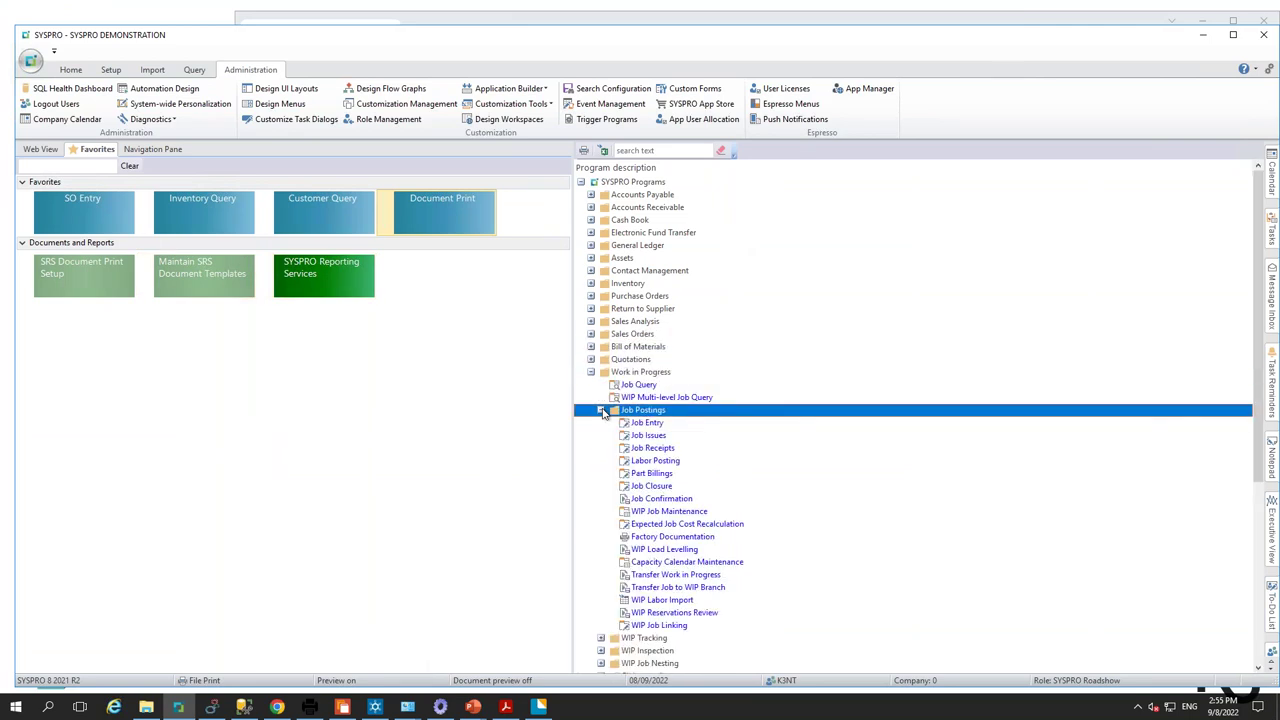
{"action": "left_click", "coordinate": [652, 448]}
{"action": "double_click", "coordinate": [652, 448]}
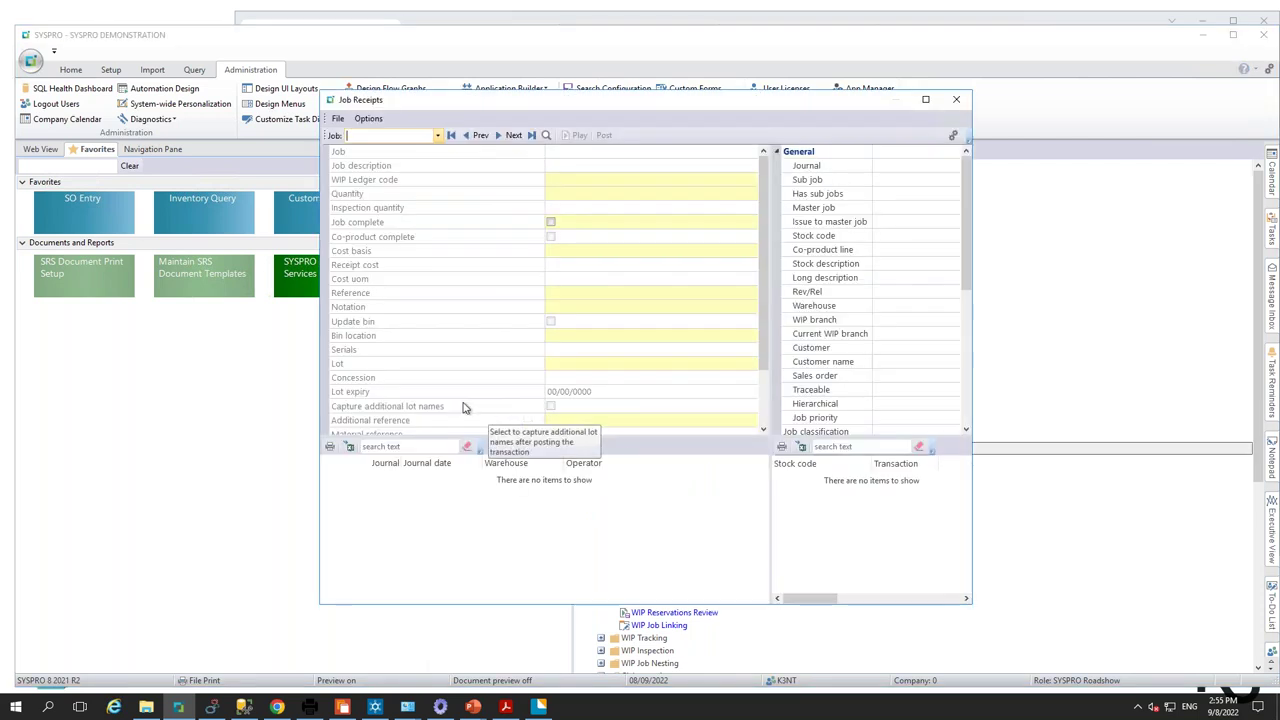
- Post a receipt of quantity 2 for job 1904, accepting the proposed material and labor WIP distribution
{"action": "left_click", "coordinate": [437, 135]}
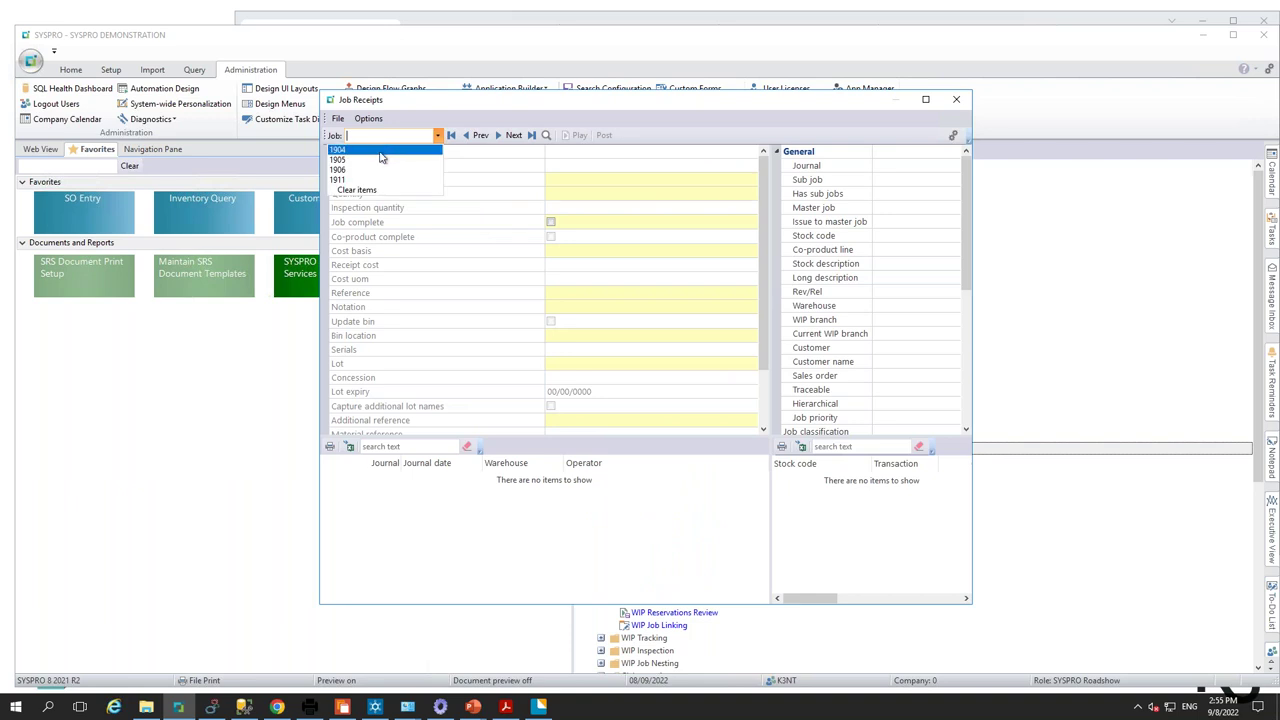
{"action": "left_click", "coordinate": [380, 152]}
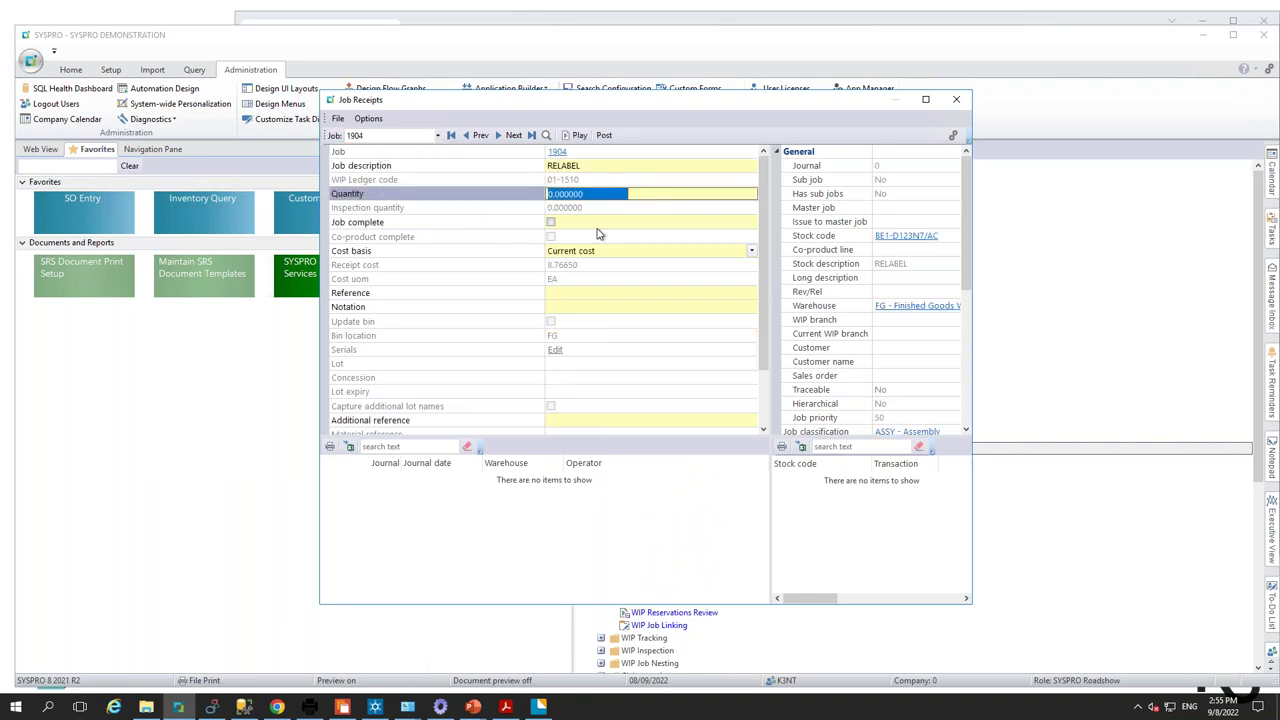
{"action": "type", "text": "2"}
{"action": "key", "text": "Tab"}
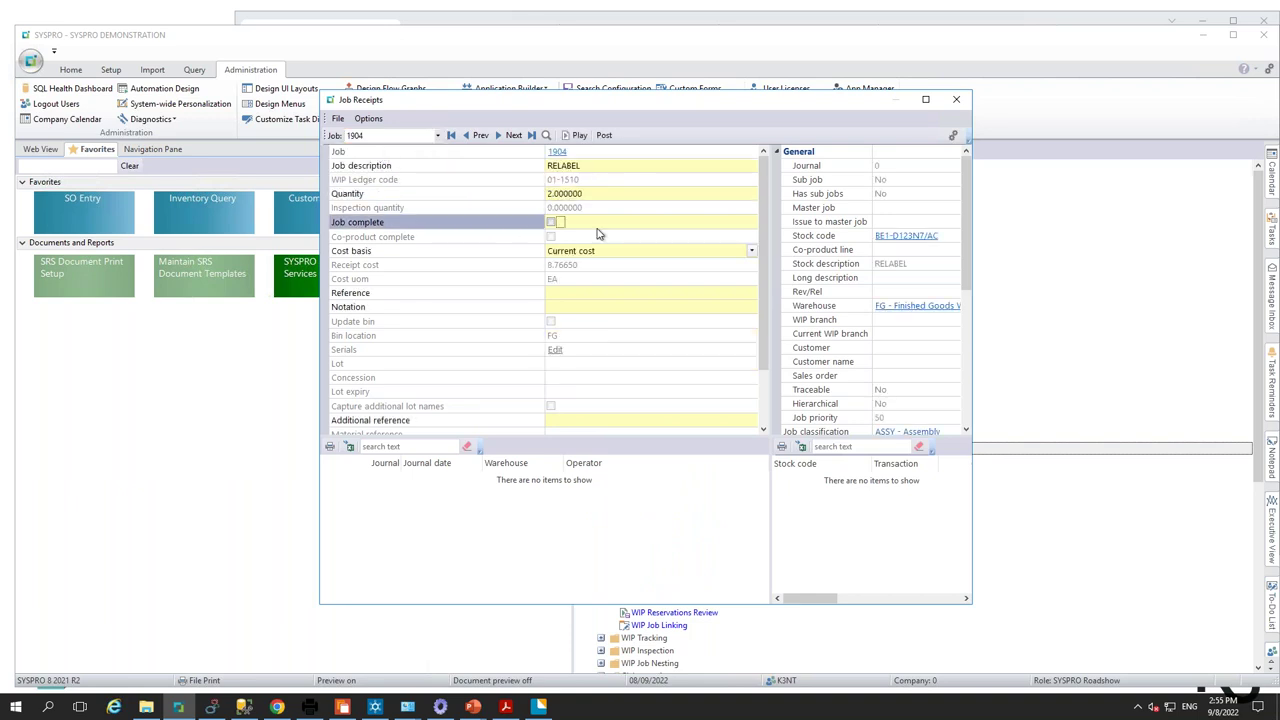
{"action": "key", "text": "space"}
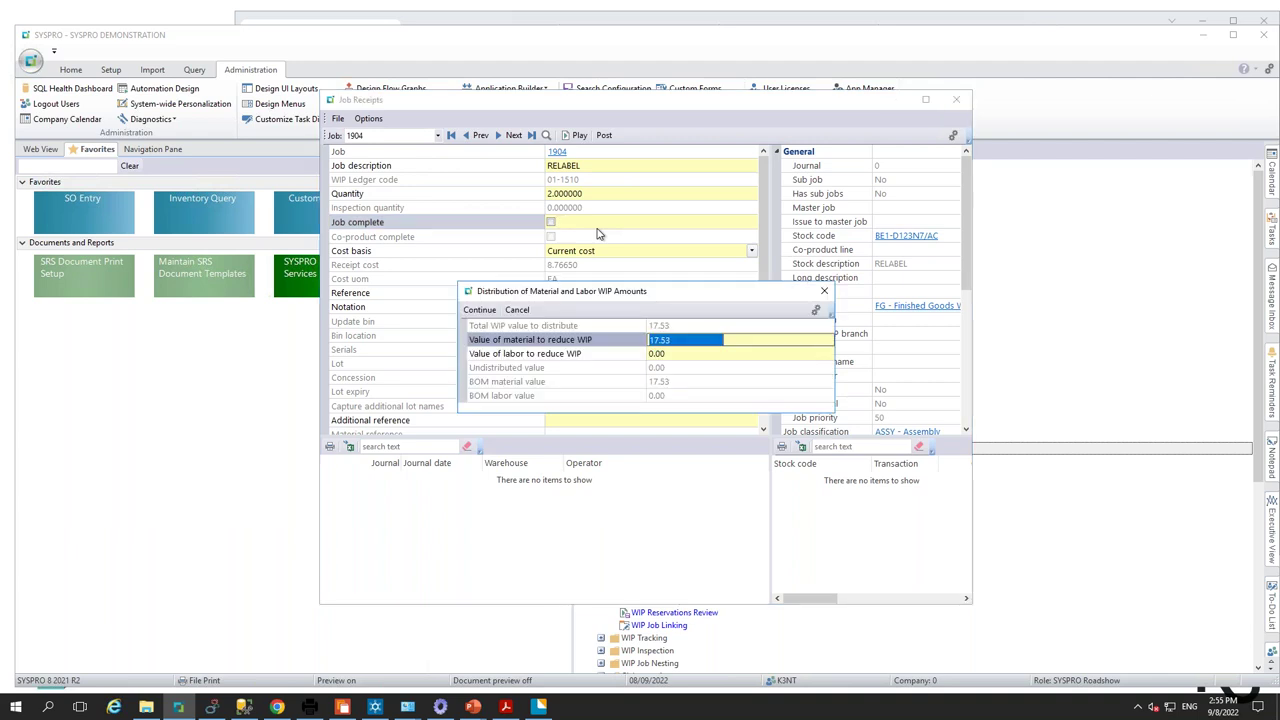
{"action": "key", "text": "Return"}
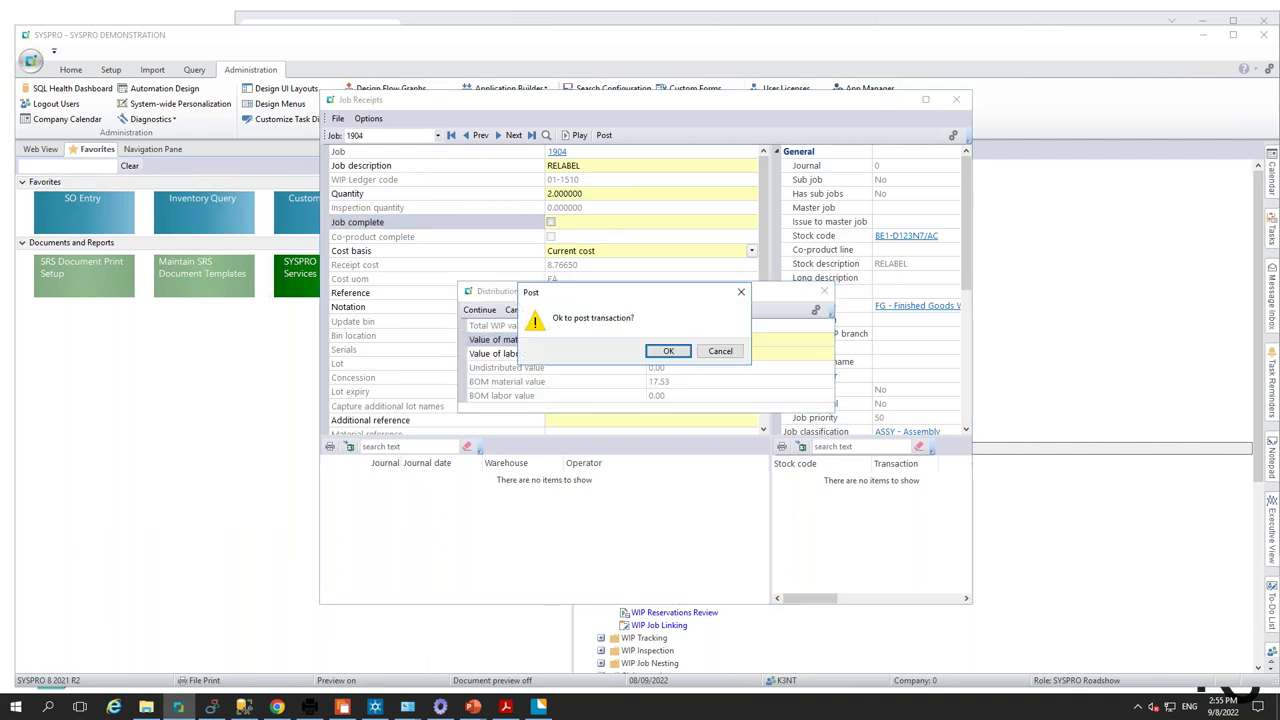
{"action": "left_click", "coordinate": [672, 352]}
- View the label output in the Zpl Printer window and remove it from the printer
{"action": "left_click", "coordinate": [309, 707]}
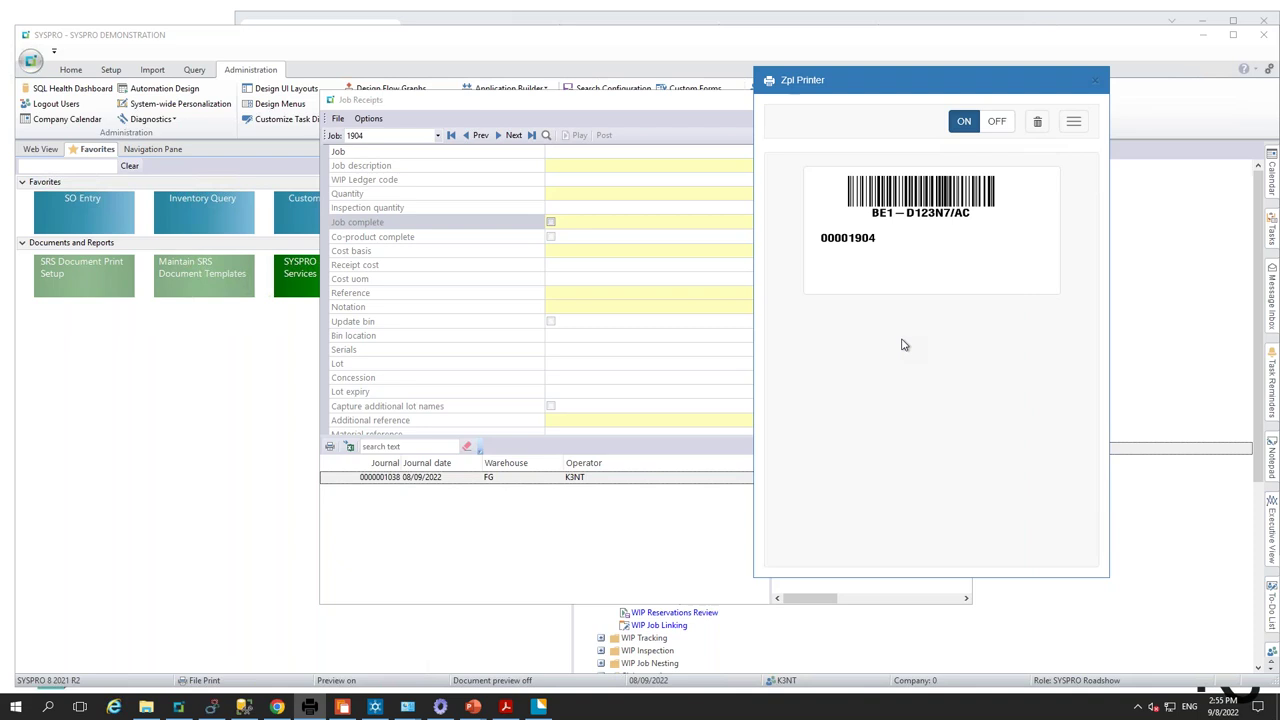
{"action": "left_click", "coordinate": [1037, 123]}
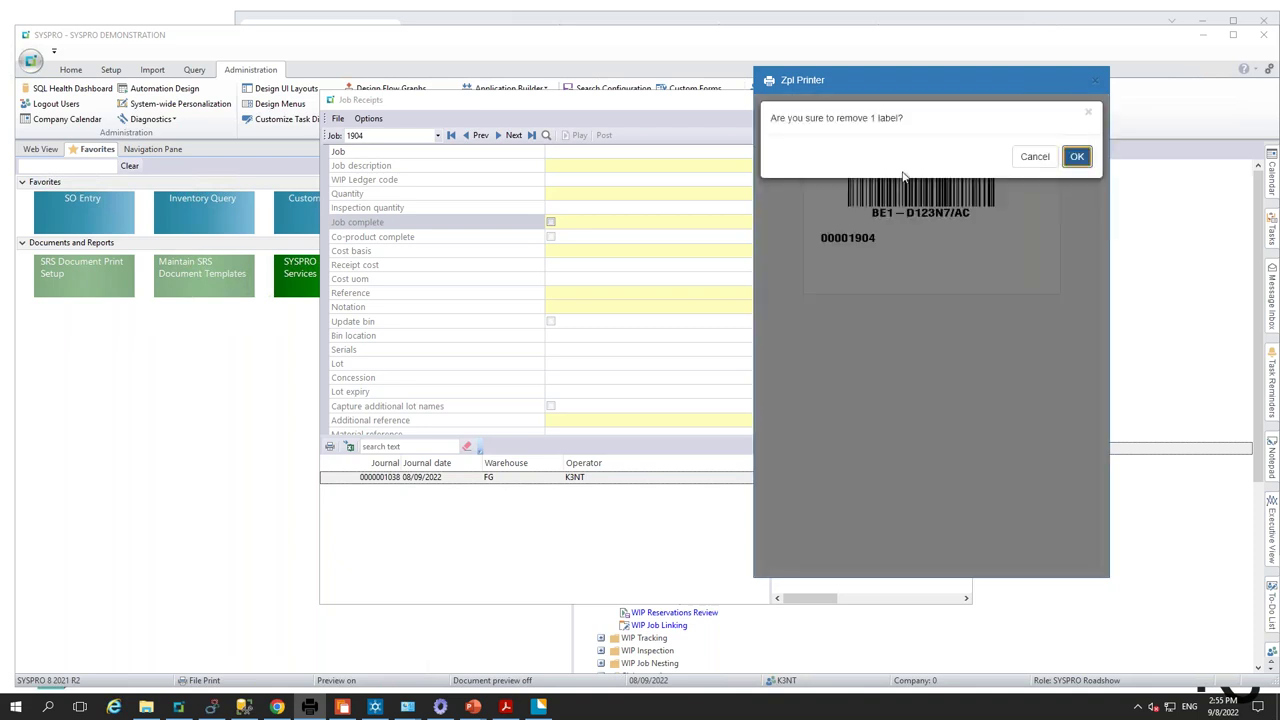
{"action": "left_click", "coordinate": [1076, 156]}
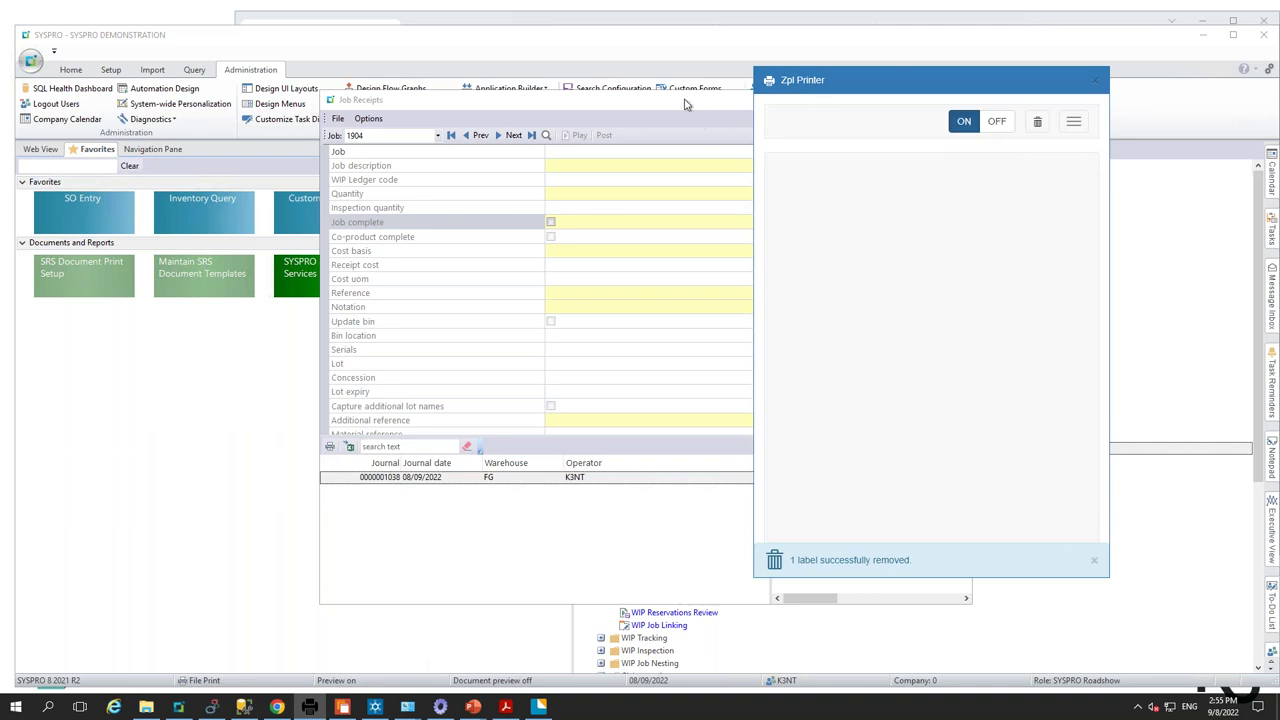
- Close Job Receipts in SYSPRO and bring up the open PowerPoint windows to choose from
{"action": "left_click", "coordinate": [688, 104]}
{"action": "left_click", "coordinate": [962, 100]}
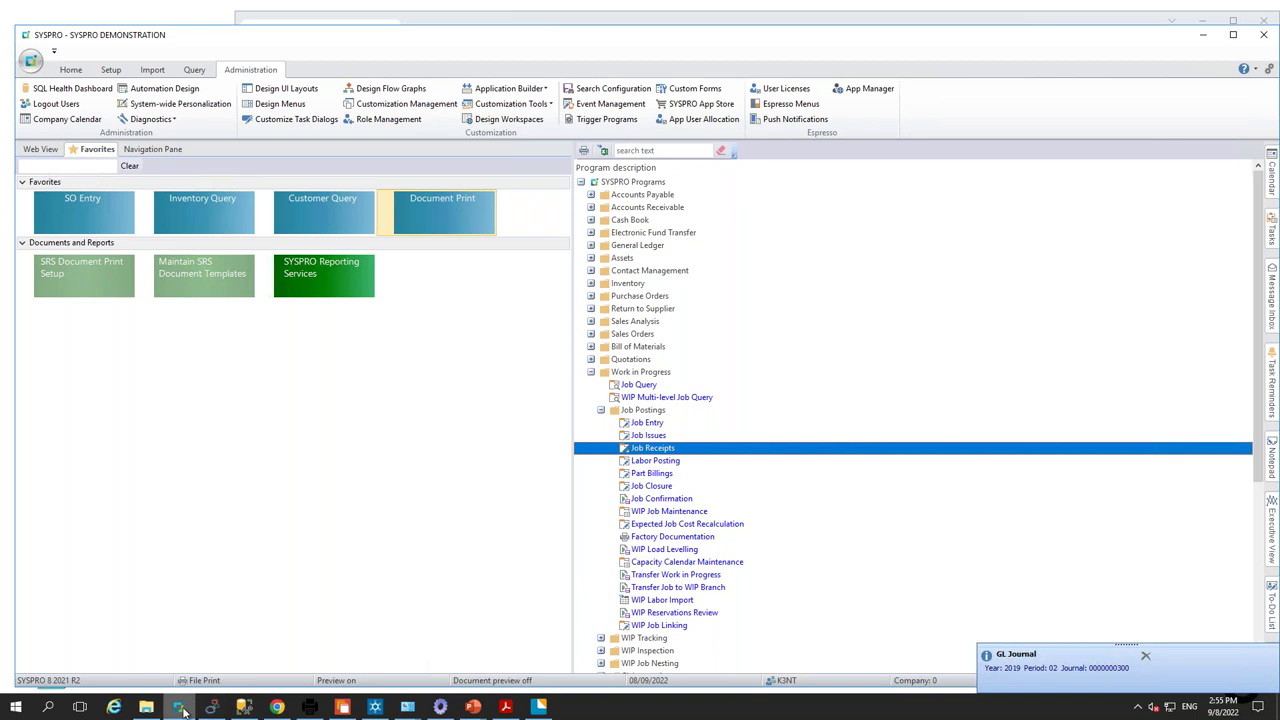
{"action": "left_click", "coordinate": [474, 706]}
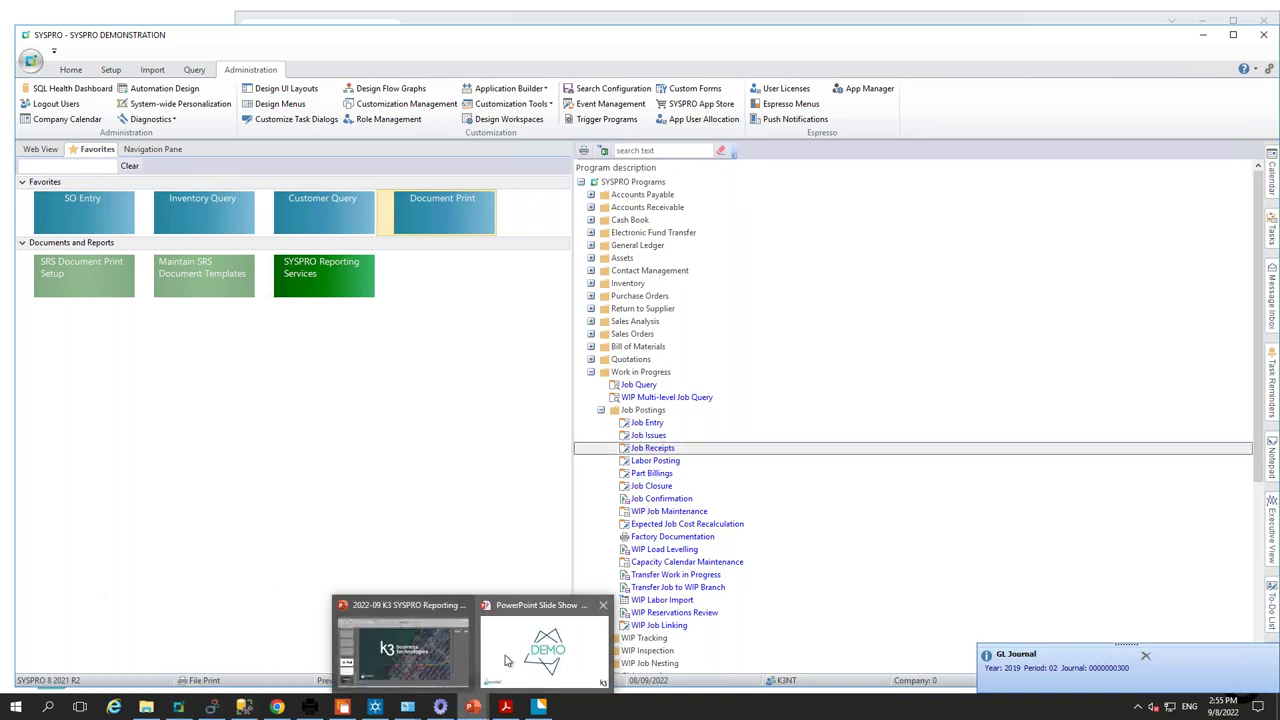
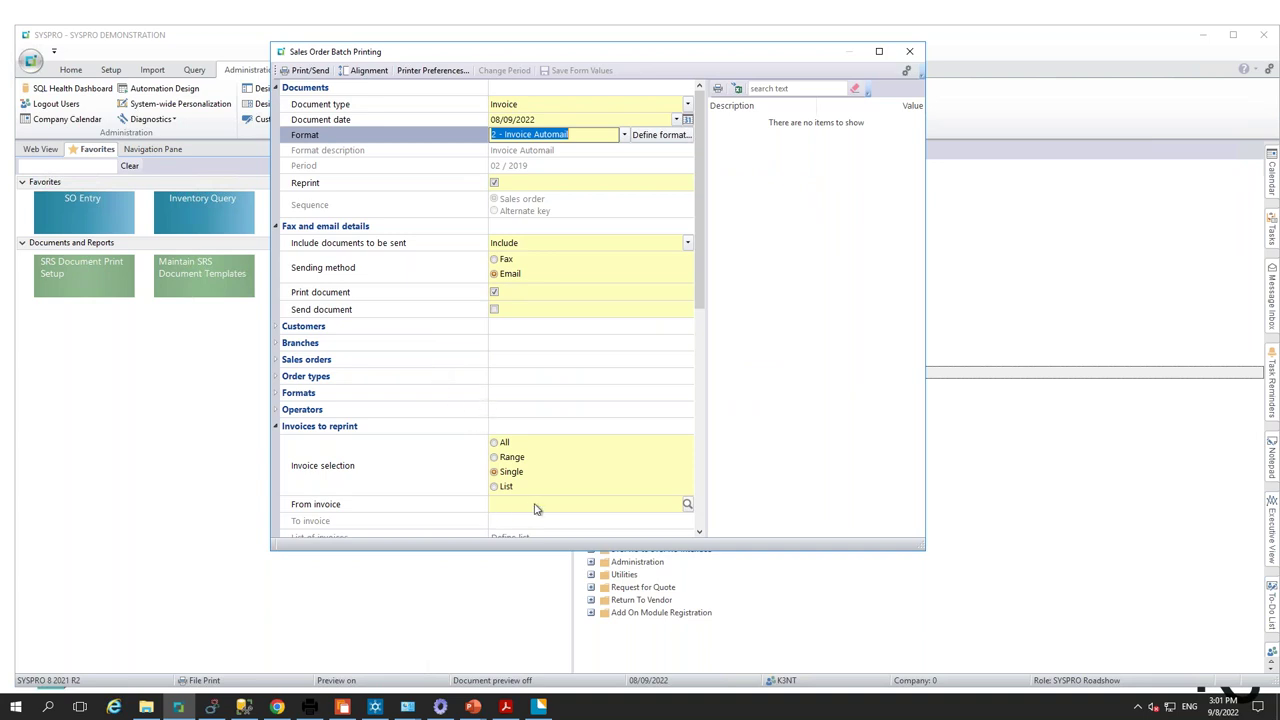
- Reprint invoice 100605 from Sales Order Batch Printing and refresh the PDF service figures in AutoMail Monitor
{"action": "left_click", "coordinate": [688, 505]}
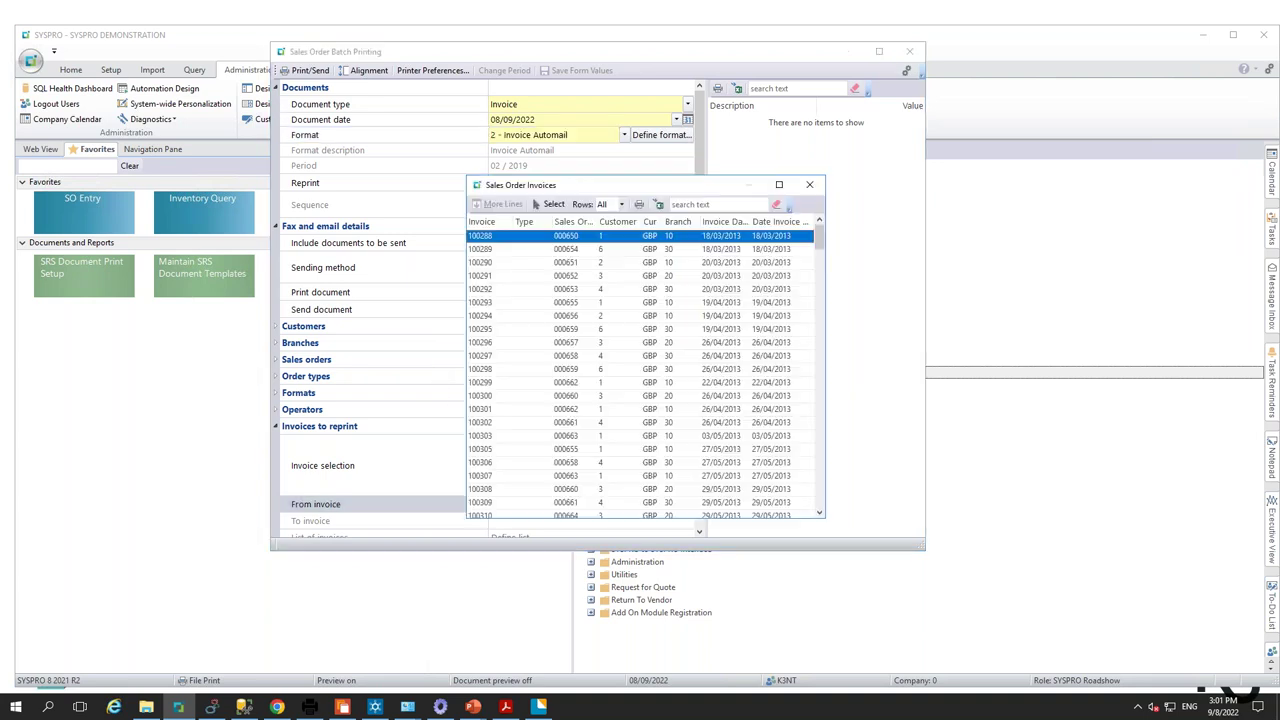
{"action": "double_click", "coordinate": [541, 297]}
{"action": "left_click", "coordinate": [310, 71]}
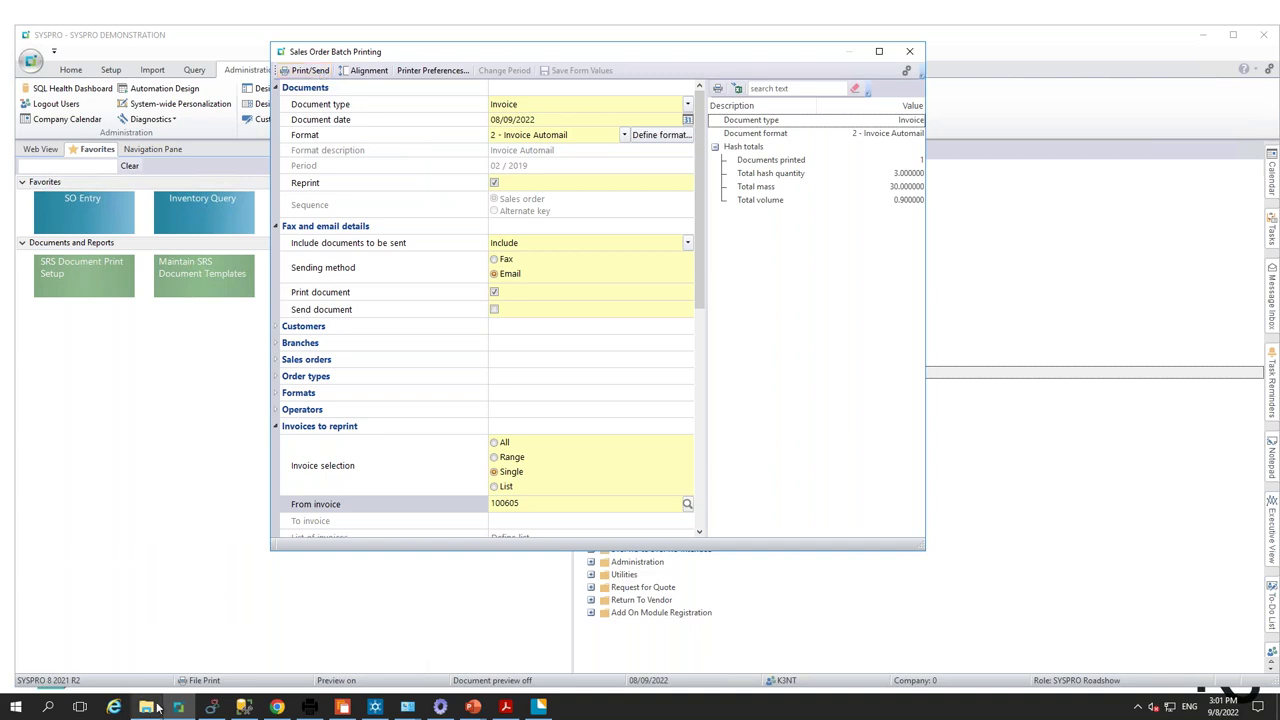
{"action": "left_click", "coordinate": [211, 651]}
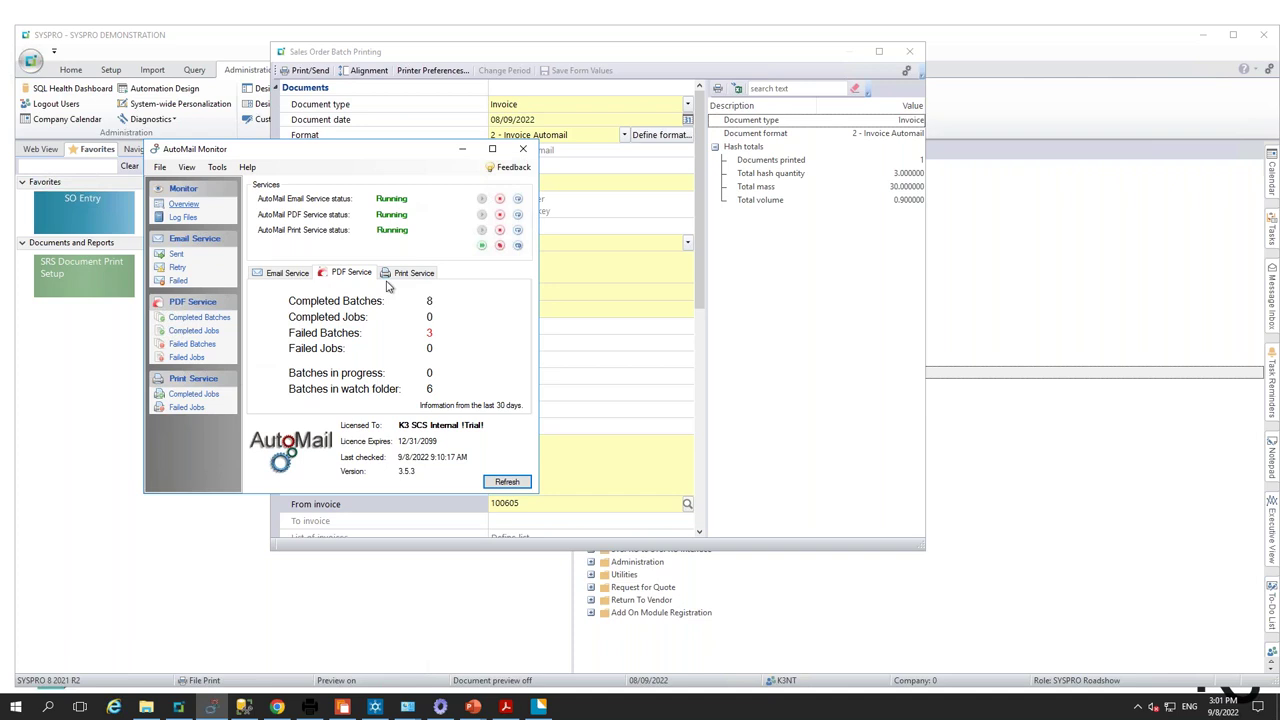
{"action": "left_click", "coordinate": [506, 482]}
- Switch to the webmail inbox in Chrome and view the 1_100604.pdf attachment of the Bayside invoice 100604 e-mail
{"action": "mouse_move", "coordinate": [290, 706]}
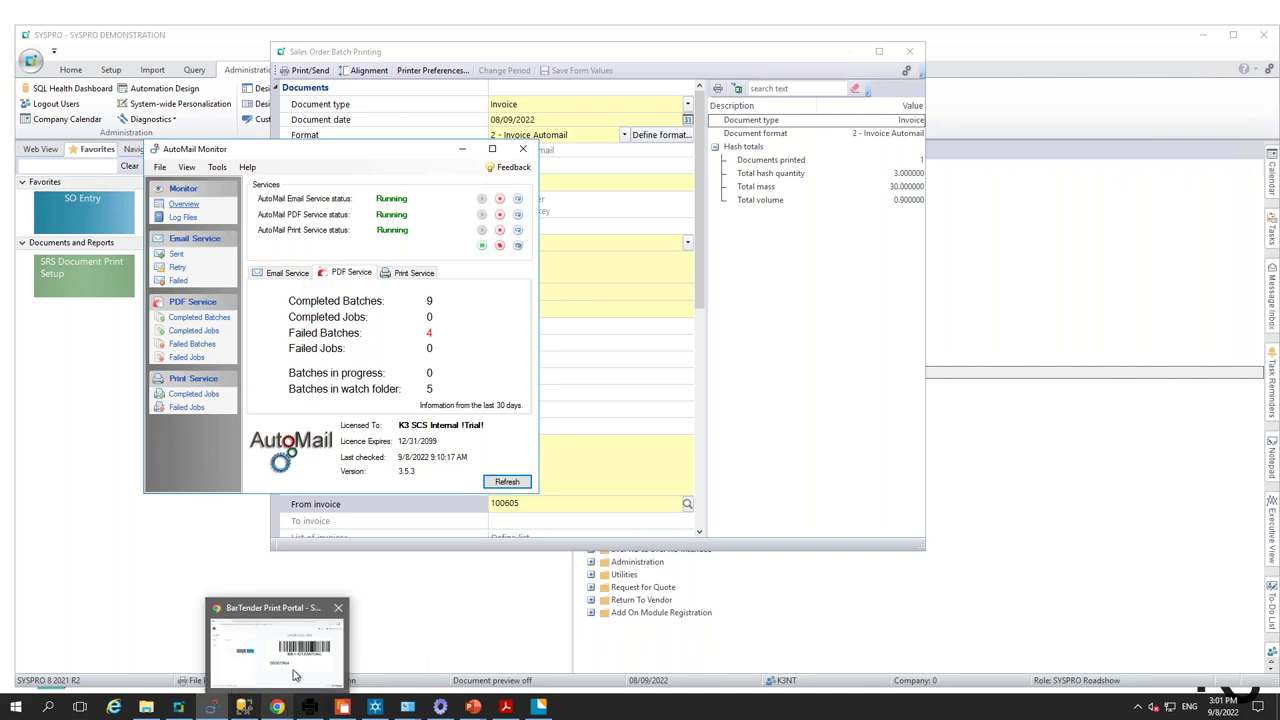
{"action": "left_click", "coordinate": [295, 676]}
{"action": "left_click", "coordinate": [790, 30]}
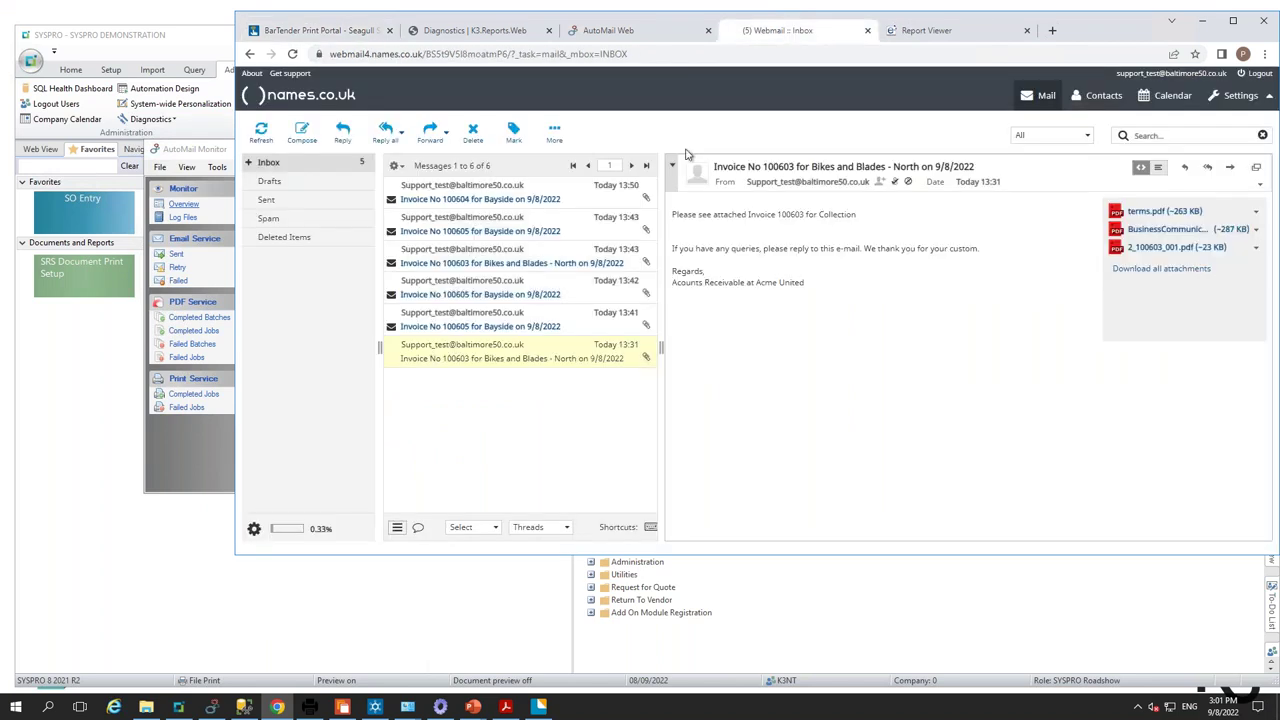
{"action": "left_click", "coordinate": [480, 190]}
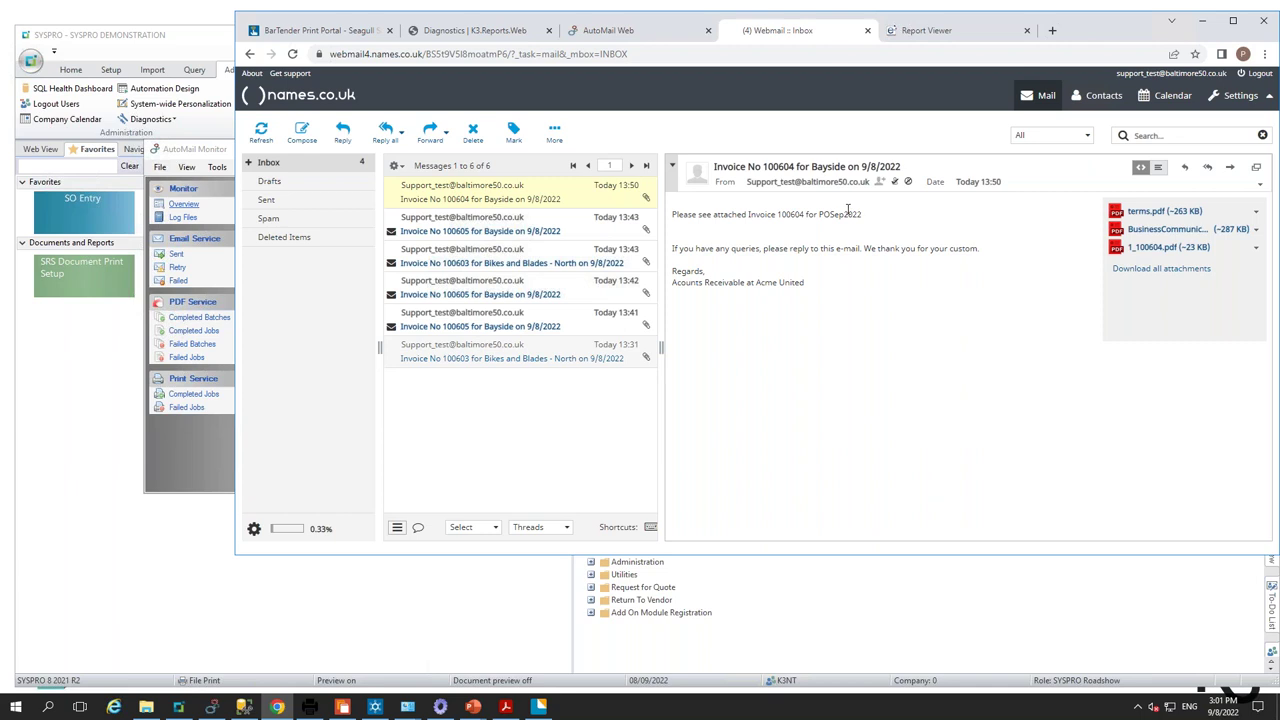
{"action": "left_click", "coordinate": [1128, 248]}
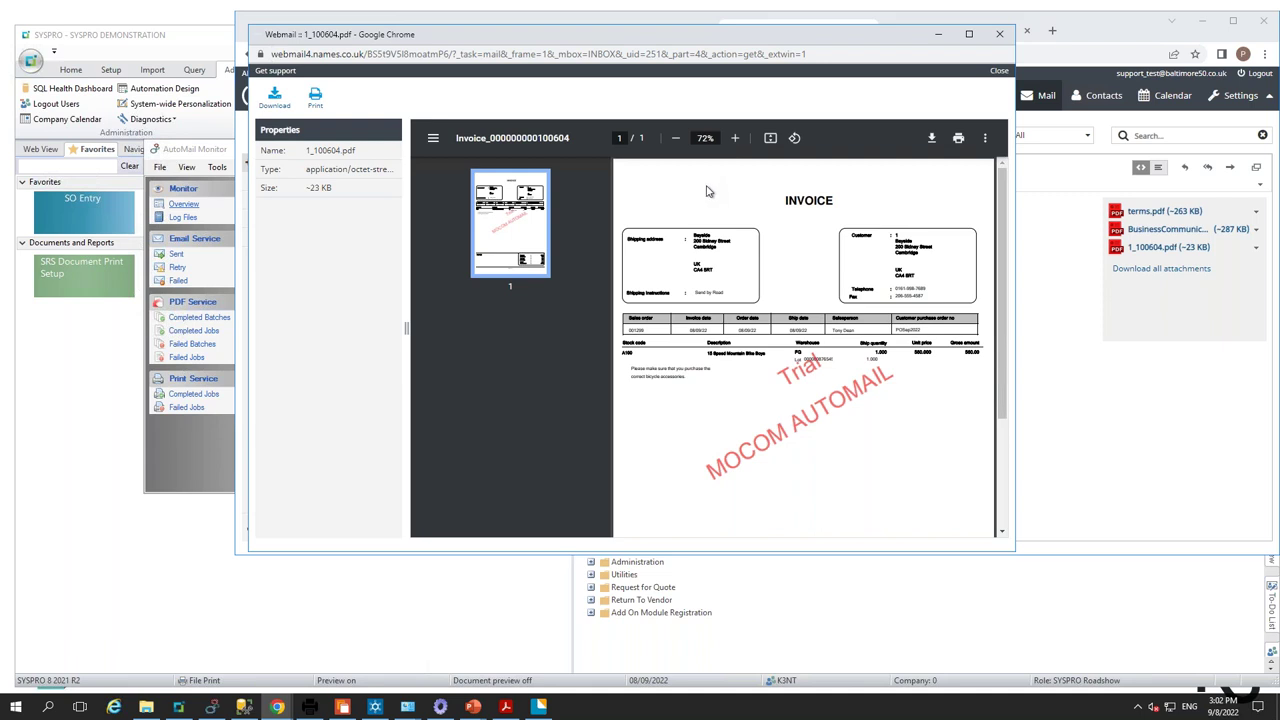
{"action": "left_click", "coordinate": [1004, 73]}
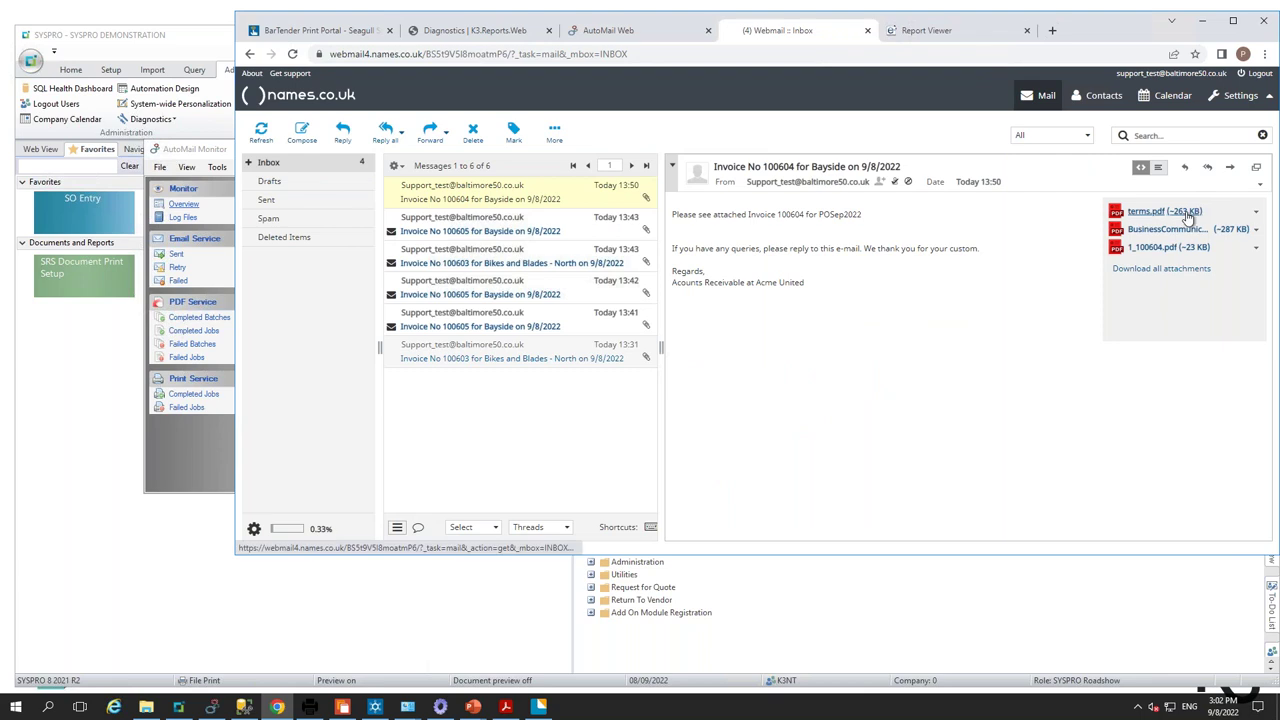
- View the terms.pdf and BusinessCommunication.pdf attachments of the invoice 100604 e-mail, closing each one after viewing
{"action": "left_click", "coordinate": [1165, 212]}
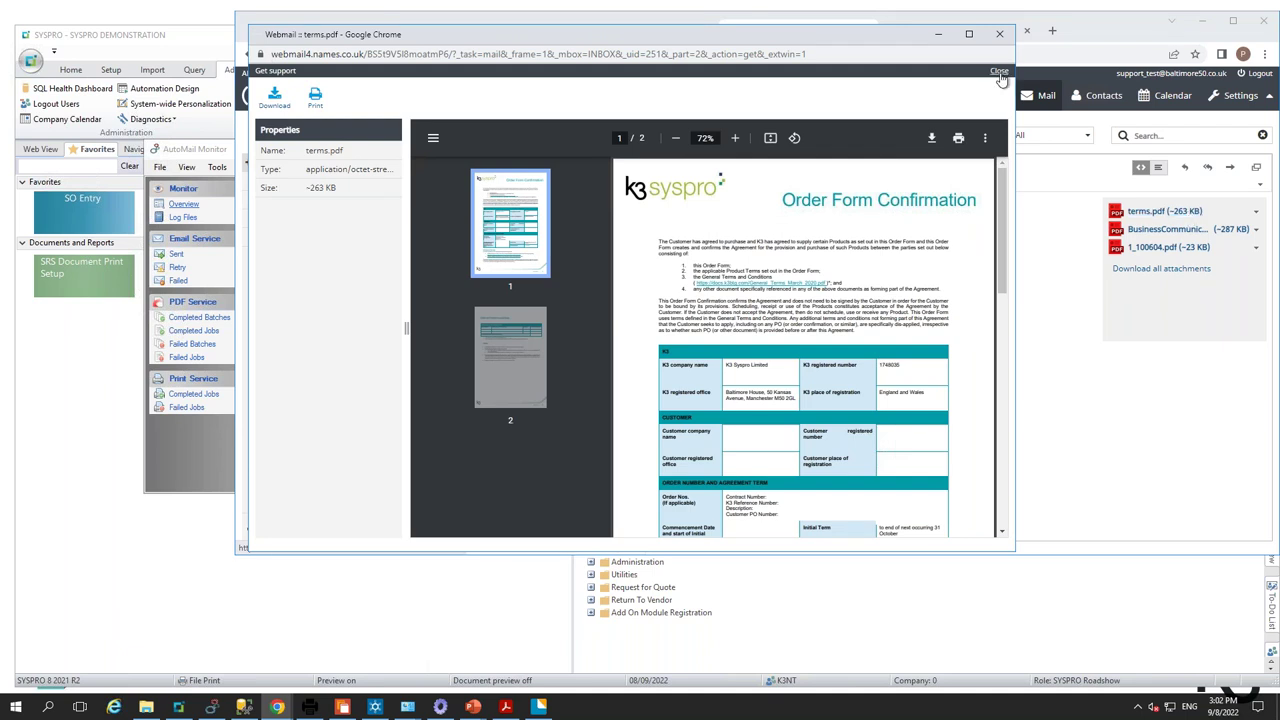
{"action": "left_click", "coordinate": [998, 73]}
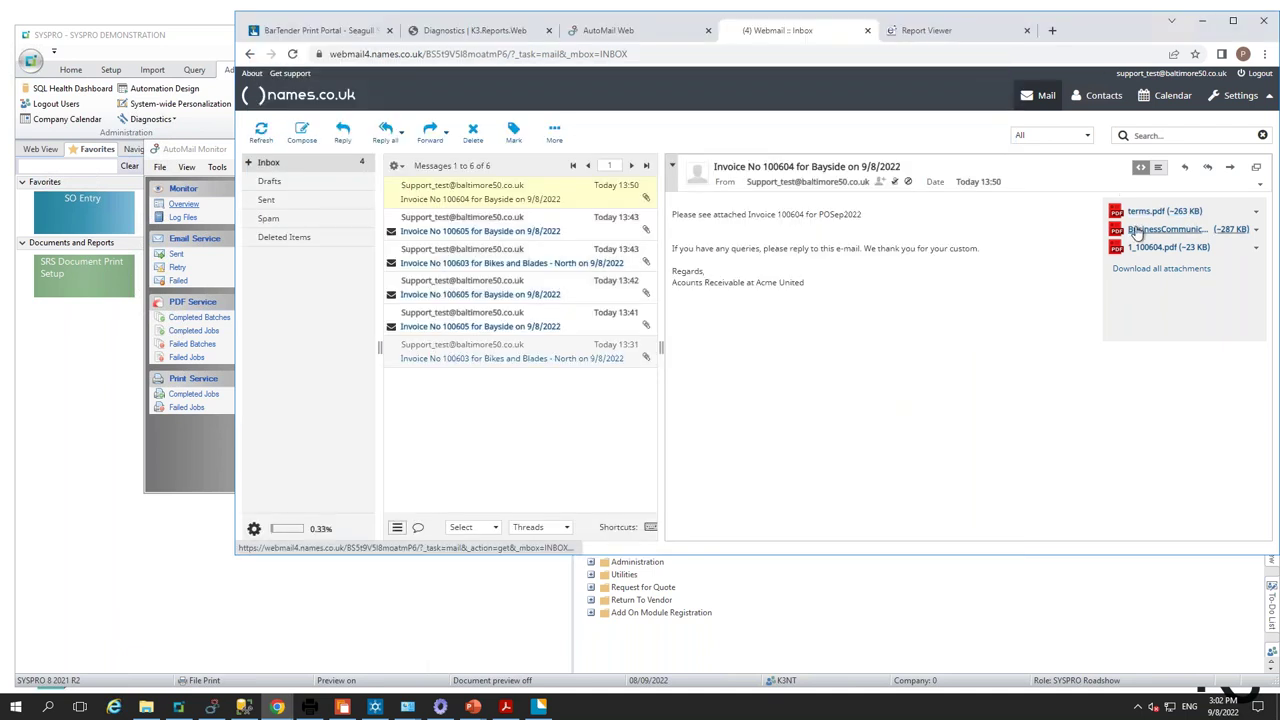
{"action": "left_click", "coordinate": [1136, 229]}
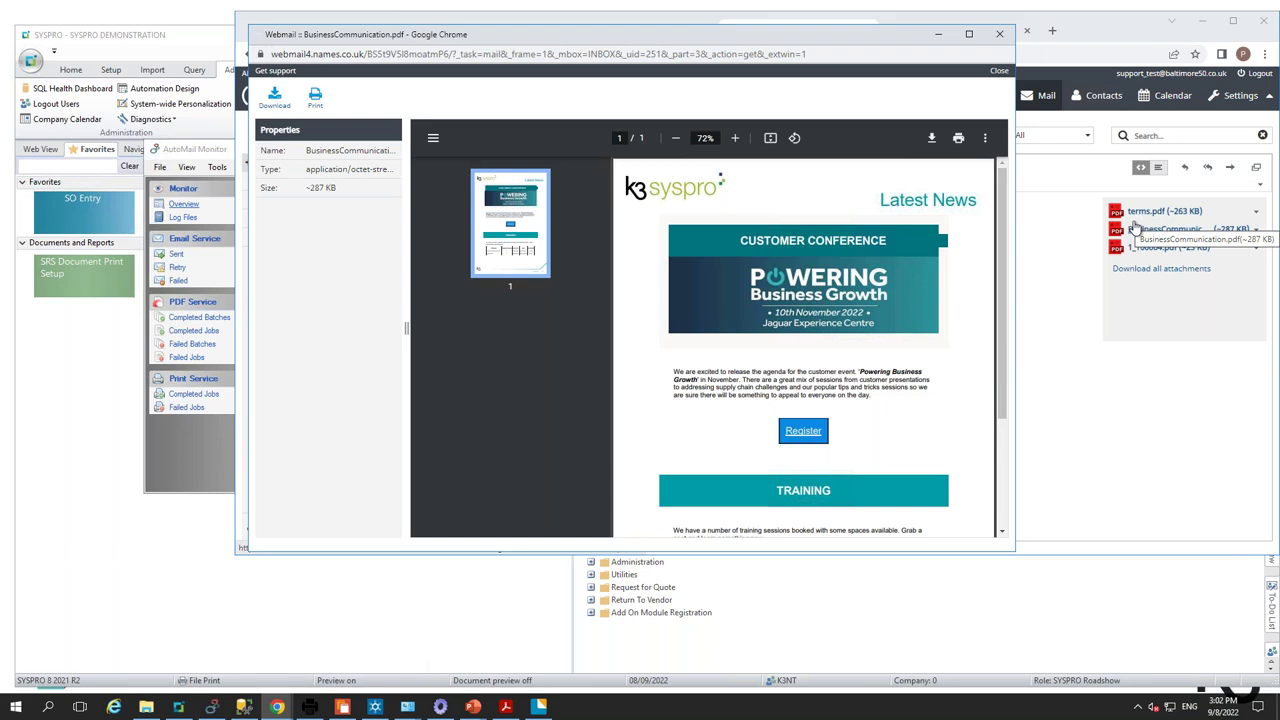
{"action": "scroll", "coordinate": [965, 288], "scroll_direction": "down", "scroll_amount": 3}
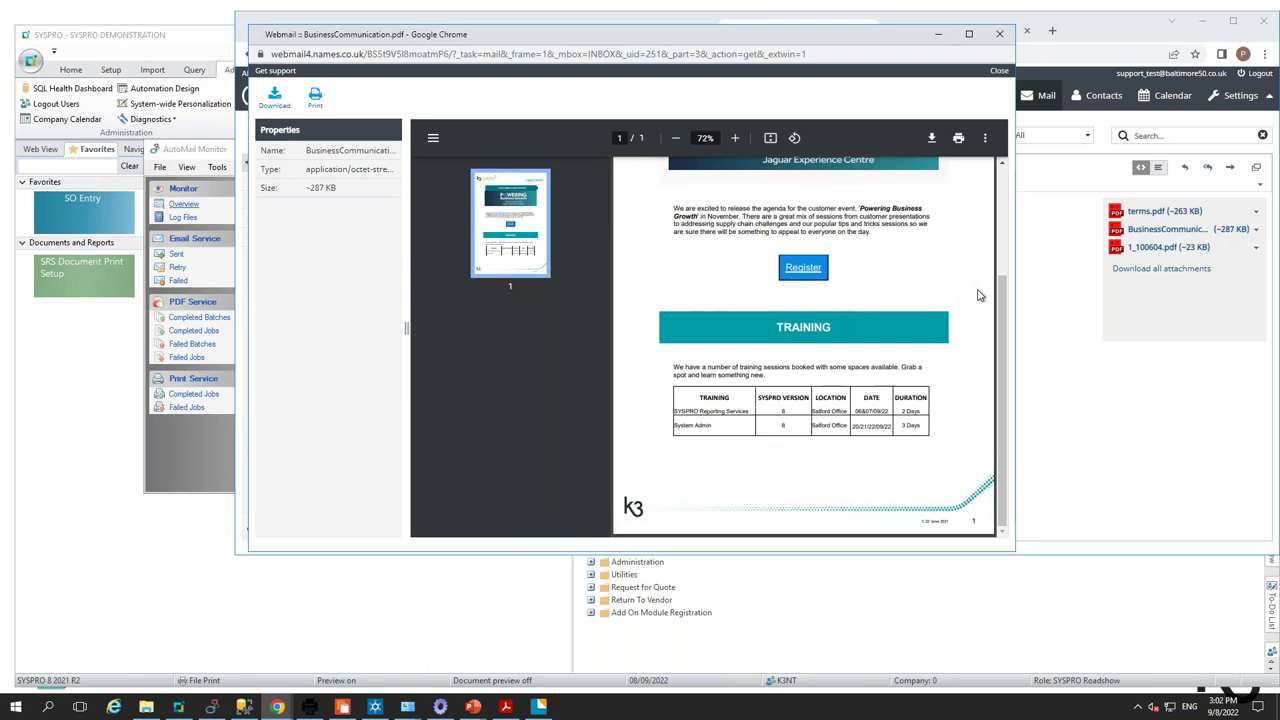
{"action": "left_click", "coordinate": [999, 72]}
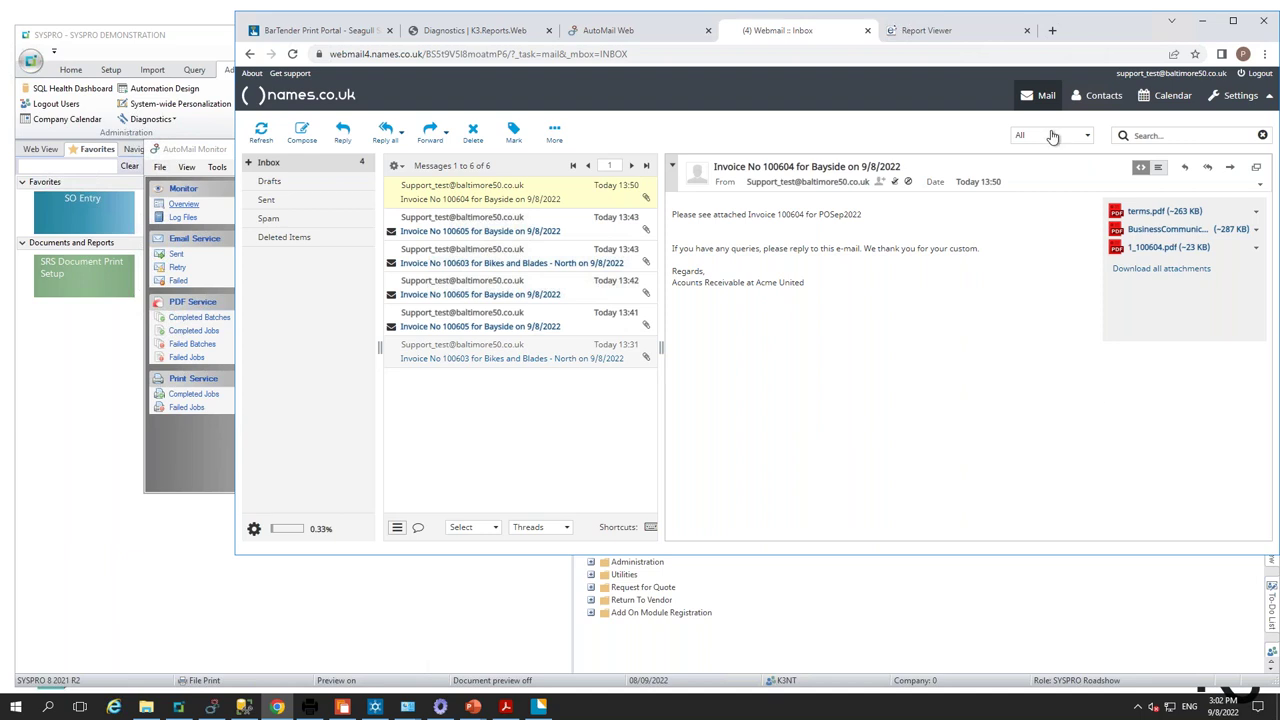
- Return to SYSPRO, close Sales Order Batch Printing and load the Bayside customer in Customer Query
{"action": "left_click", "coordinate": [187, 450]}
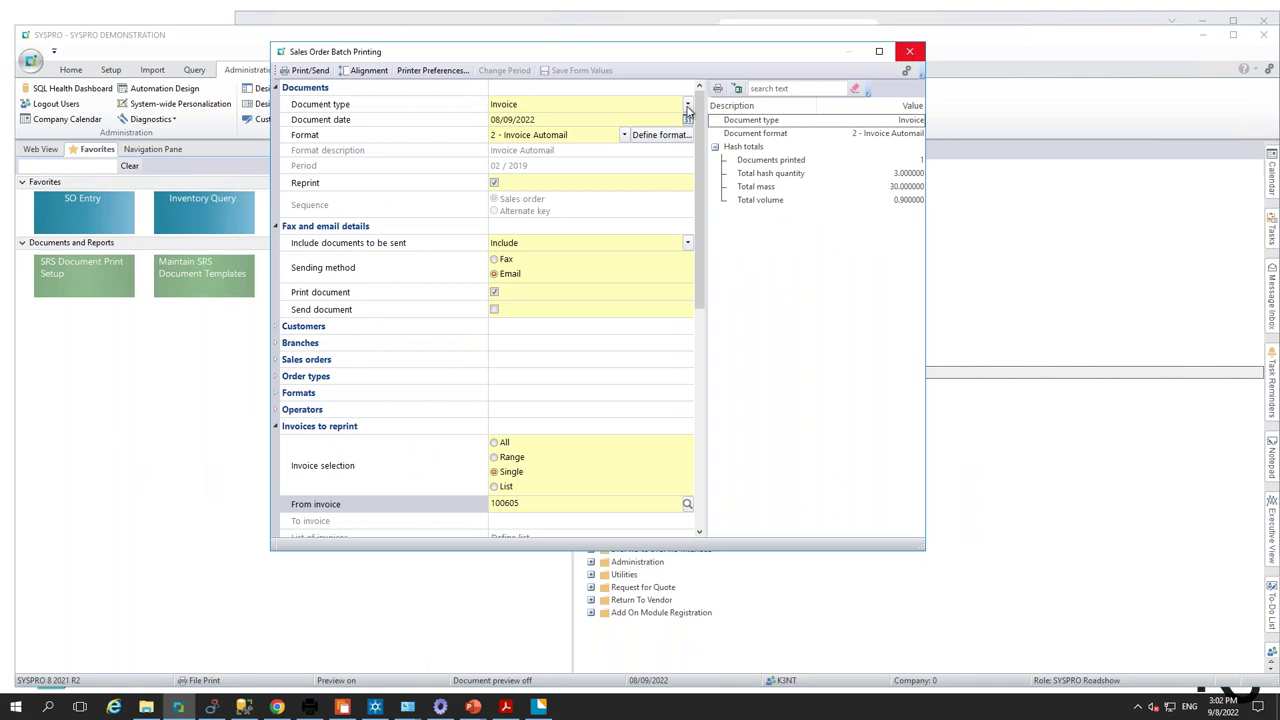
{"action": "left_click", "coordinate": [910, 47]}
{"action": "left_click", "coordinate": [322, 215]}
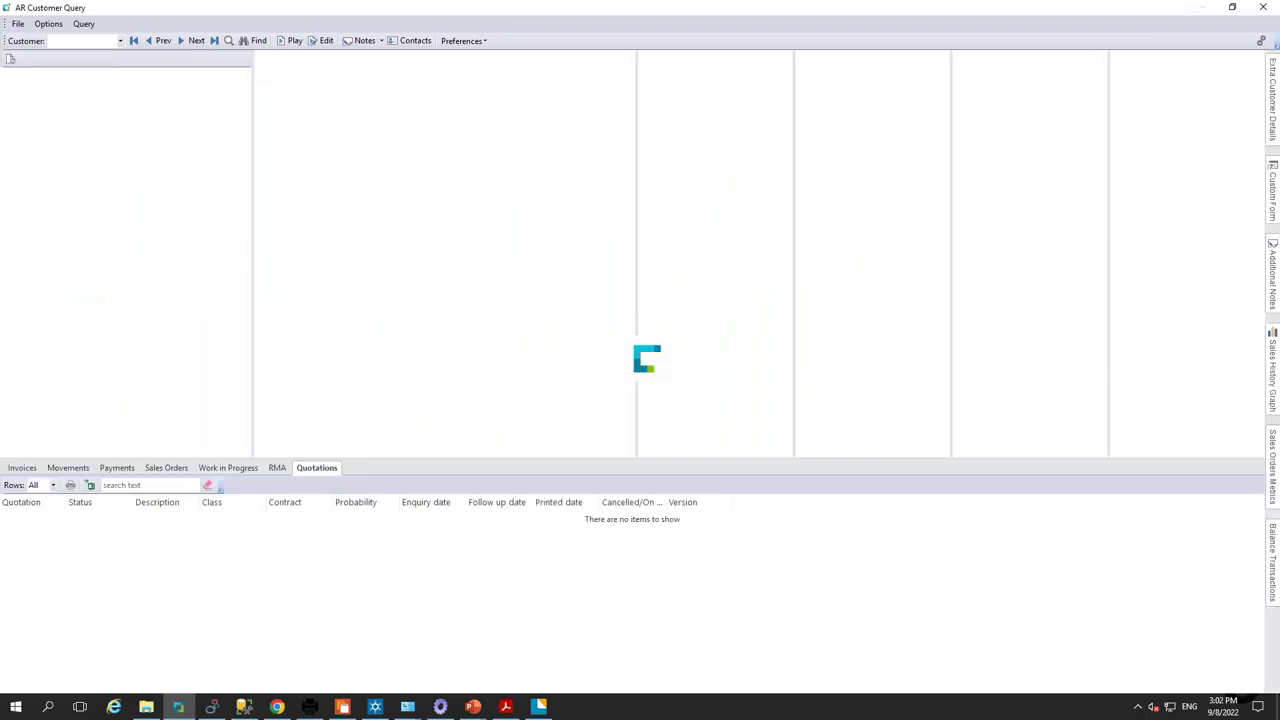
{"action": "type", "text": "1"}
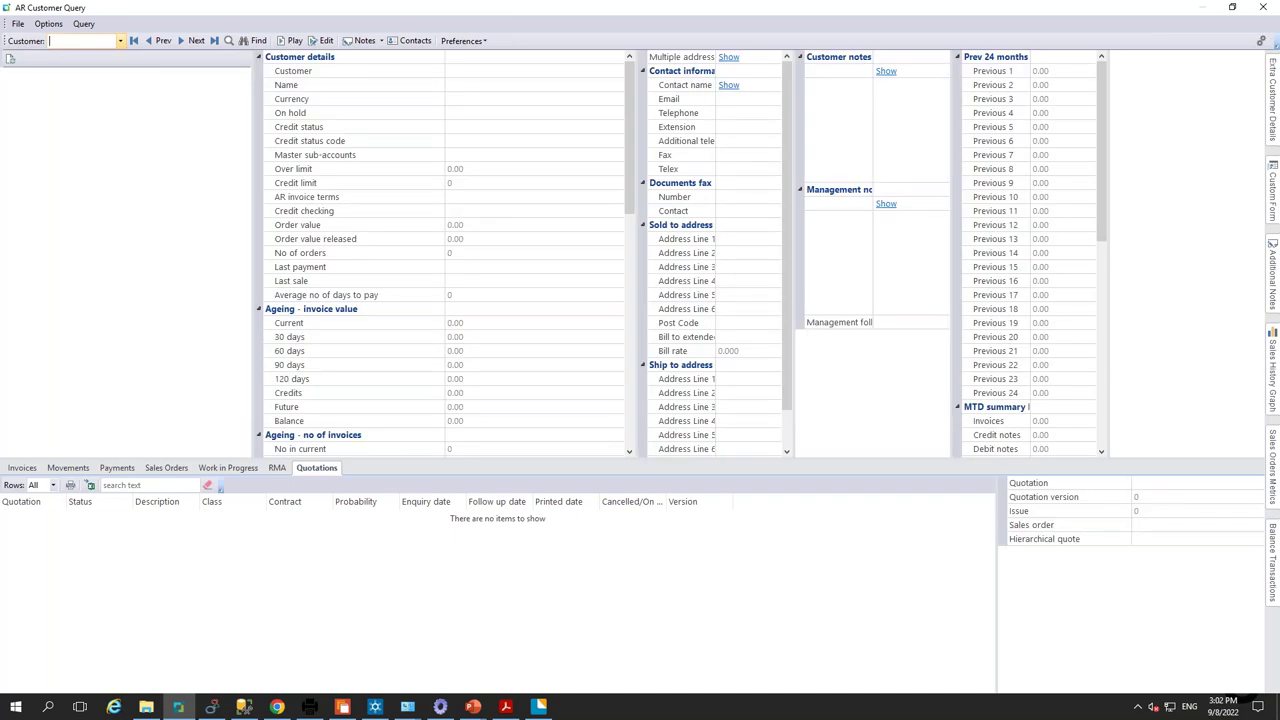
{"action": "key", "text": "Return"}
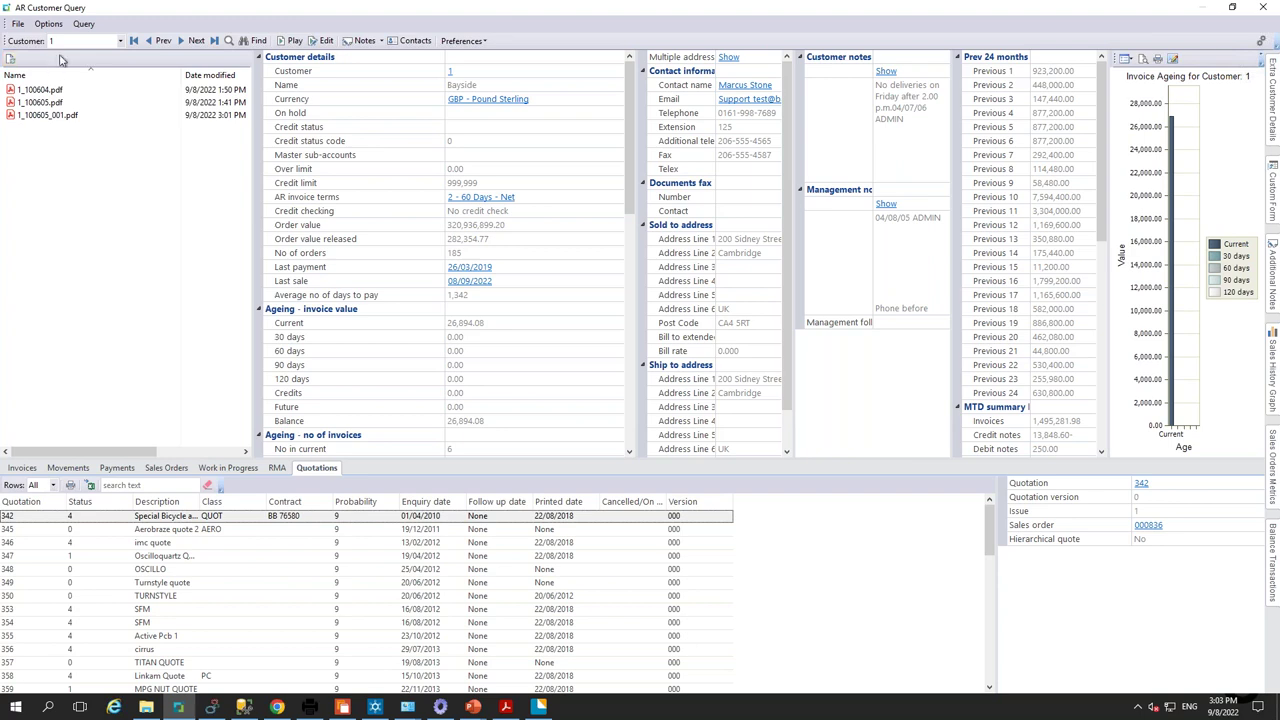
- View the customer's stored invoice file 1_100605.pdf, and close both the document and Customer Query
{"action": "left_click", "coordinate": [45, 103]}
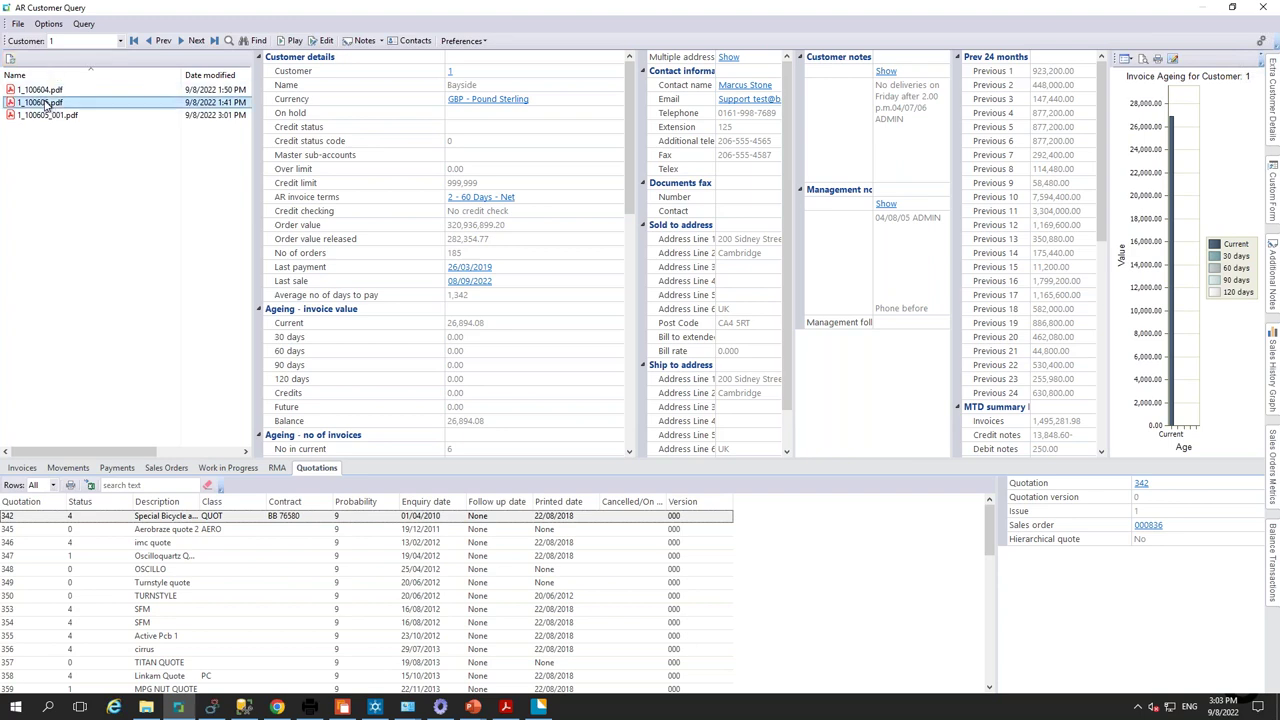
{"action": "double_click", "coordinate": [45, 103]}
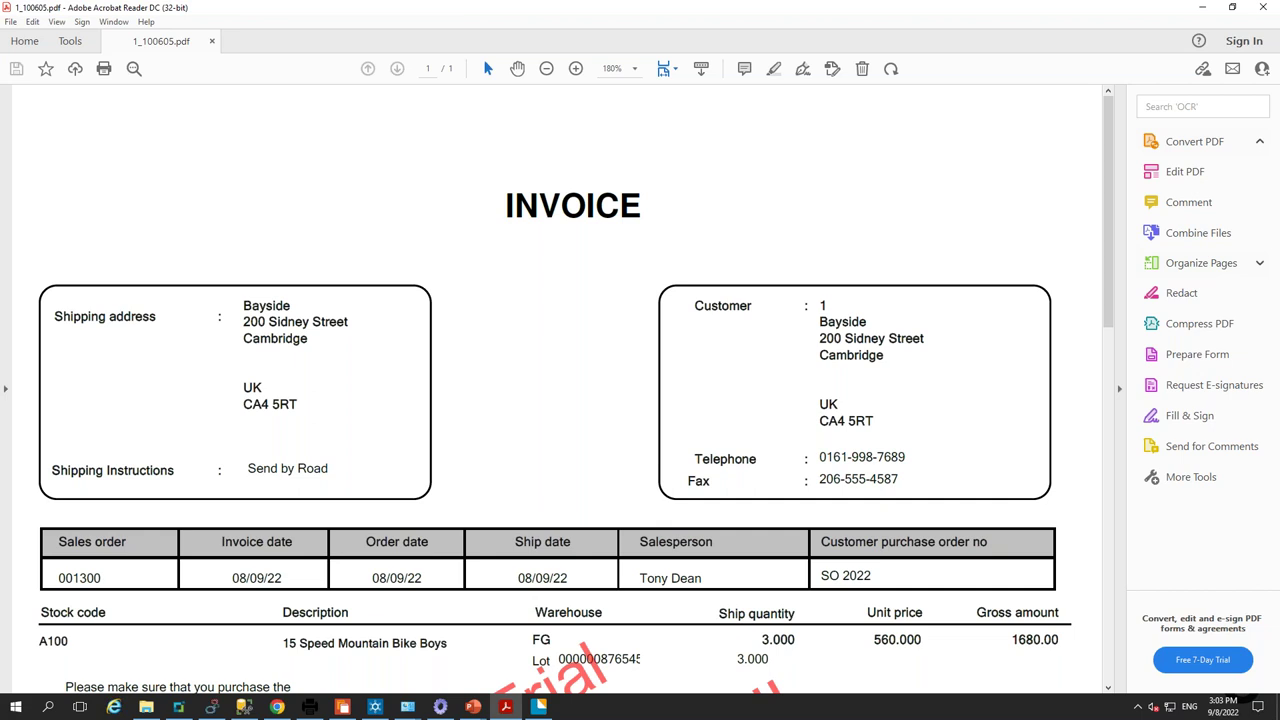
{"action": "left_click", "coordinate": [1232, 12]}
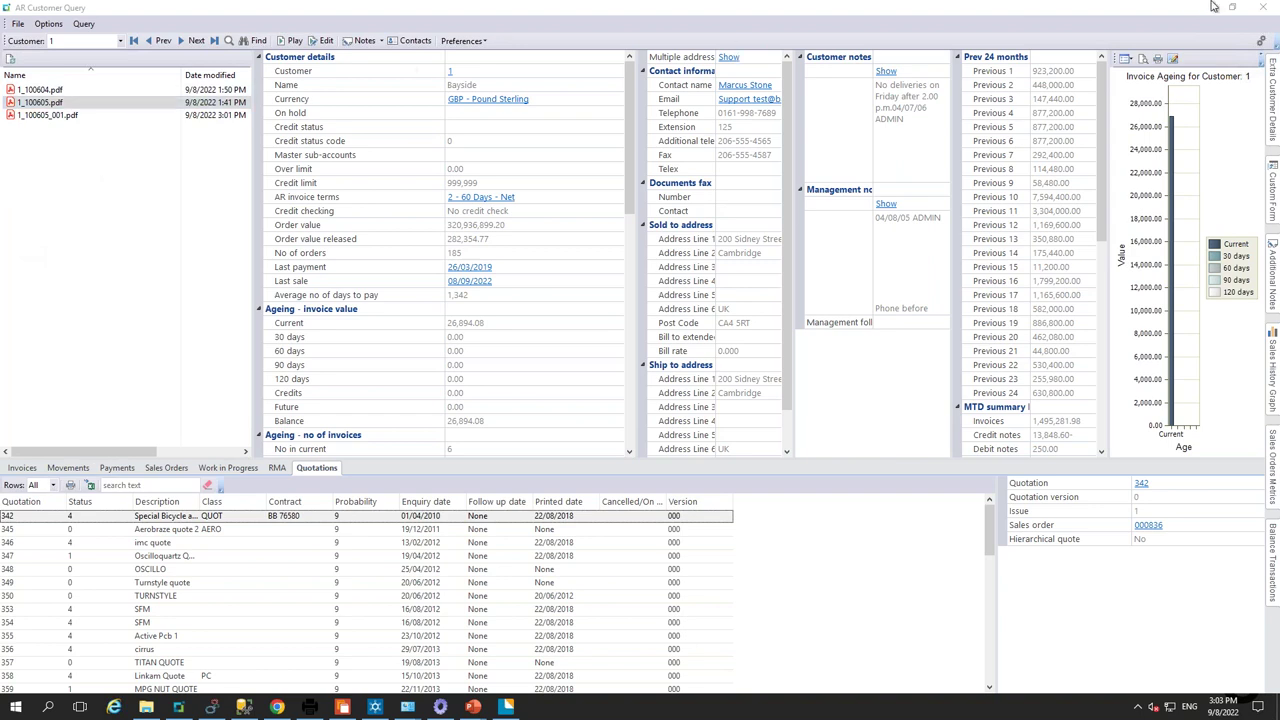
{"action": "left_click", "coordinate": [1262, 7]}
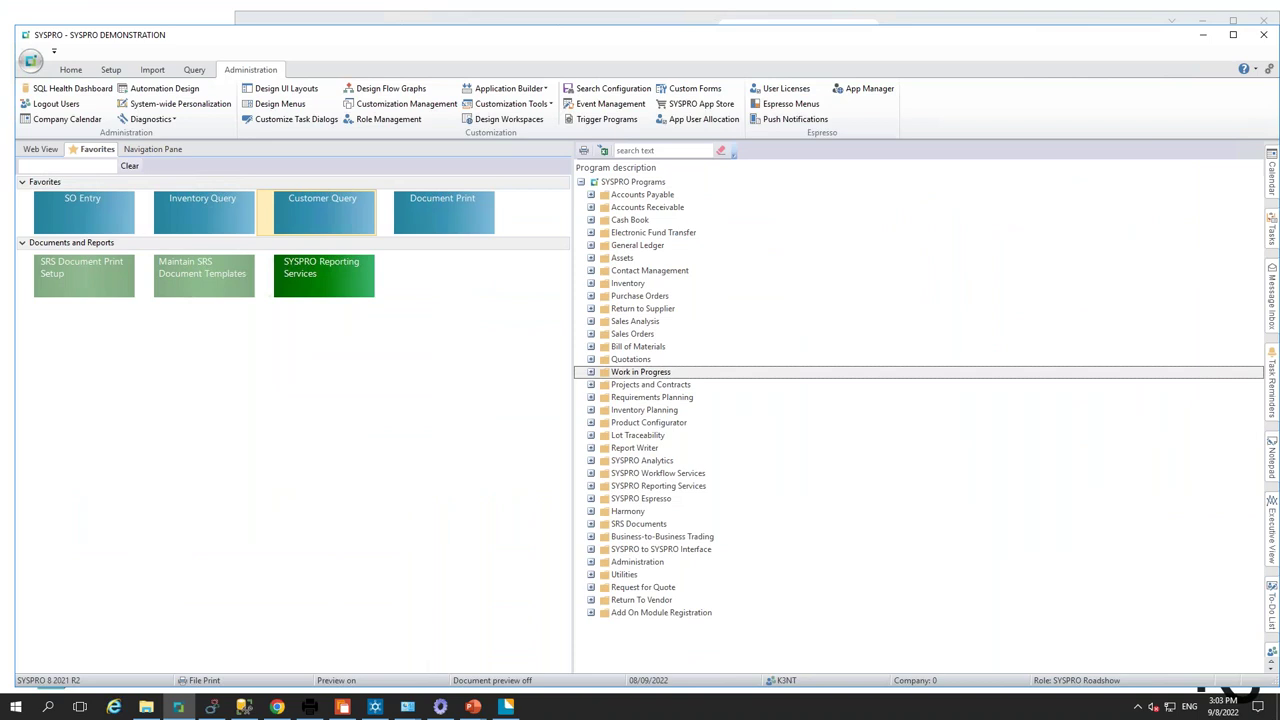
- Look over AutoMail Monitor, and bring up the AutoMail Web dashboard in a maximized Chrome window
{"action": "left_click", "coordinate": [220, 710]}
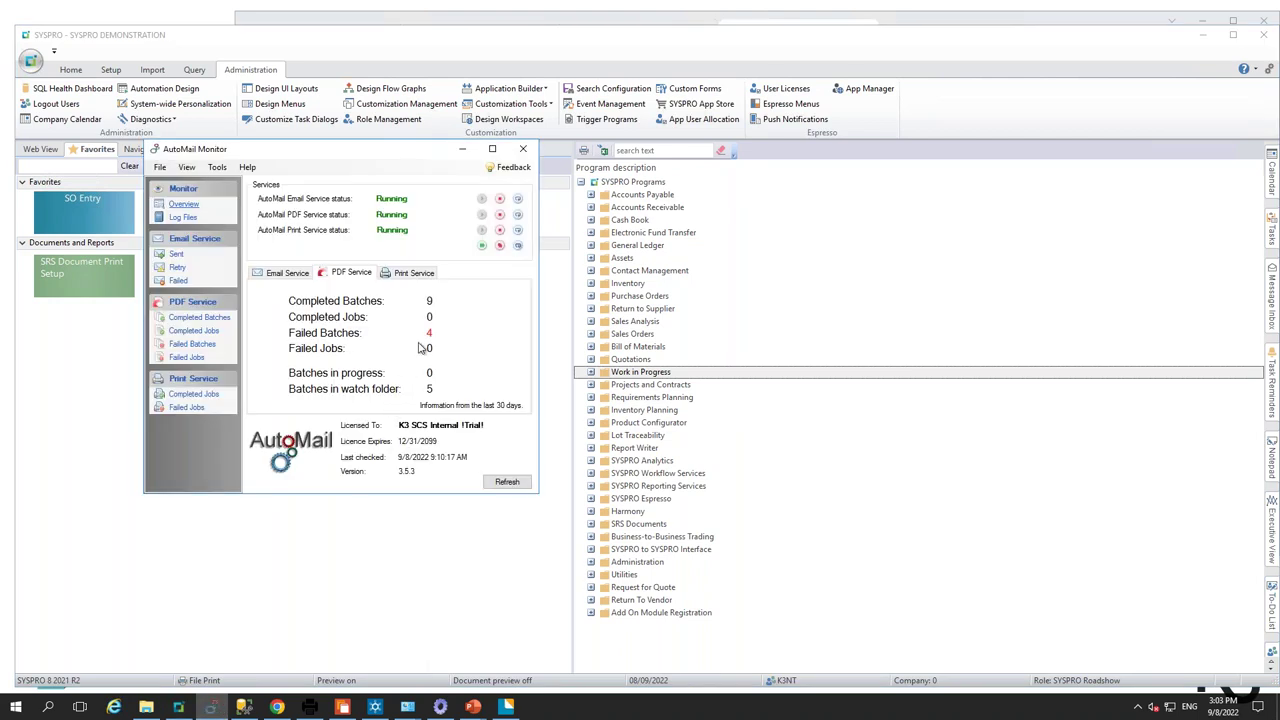
{"action": "left_click", "coordinate": [226, 331]}
{"action": "left_click", "coordinate": [278, 707]}
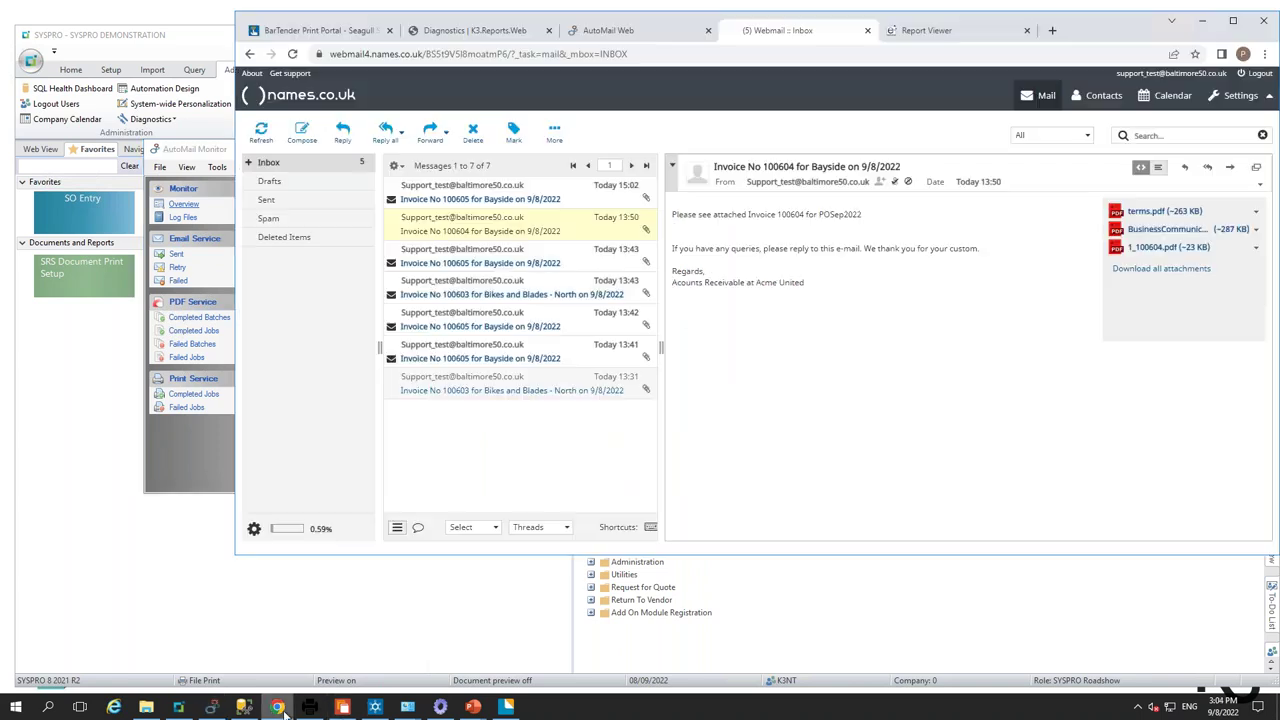
{"action": "left_click", "coordinate": [608, 34]}
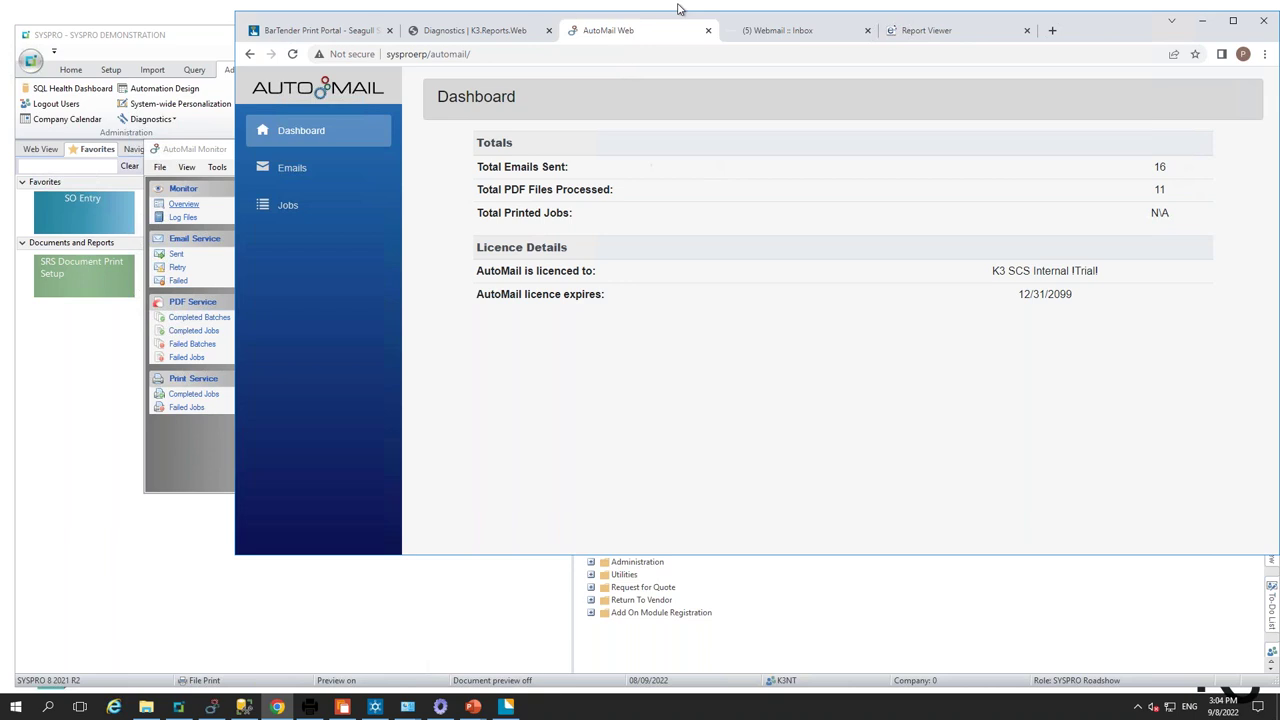
{"action": "left_click", "coordinate": [1233, 20]}
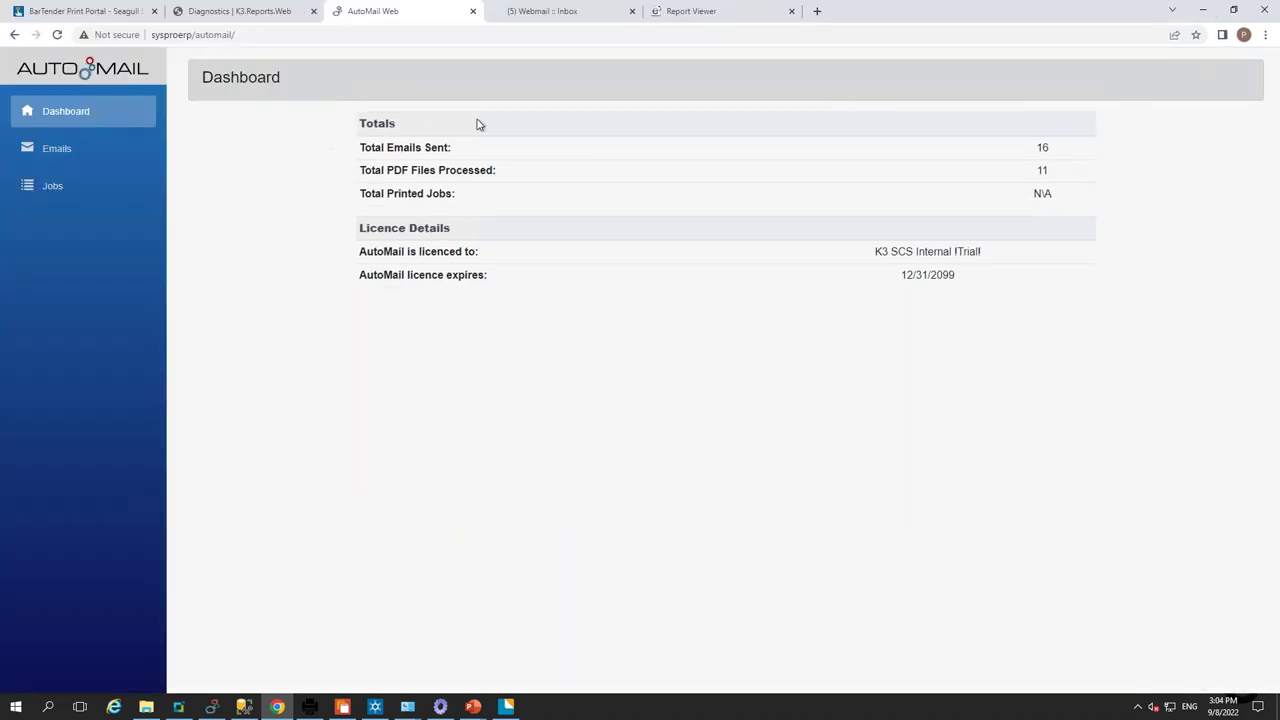
- List the sent e-mails in AutoMail Web and view the body of the latest invoice 100605 message
{"action": "left_click", "coordinate": [104, 156]}
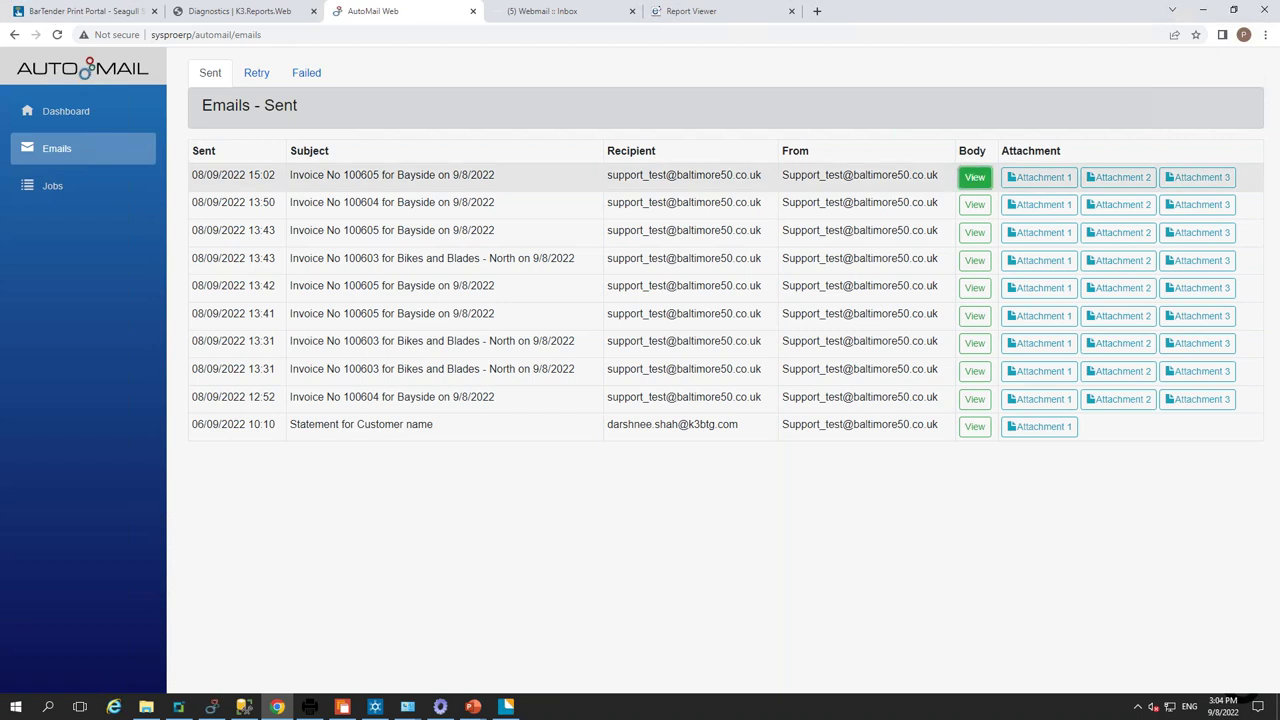
{"action": "left_click", "coordinate": [974, 177]}
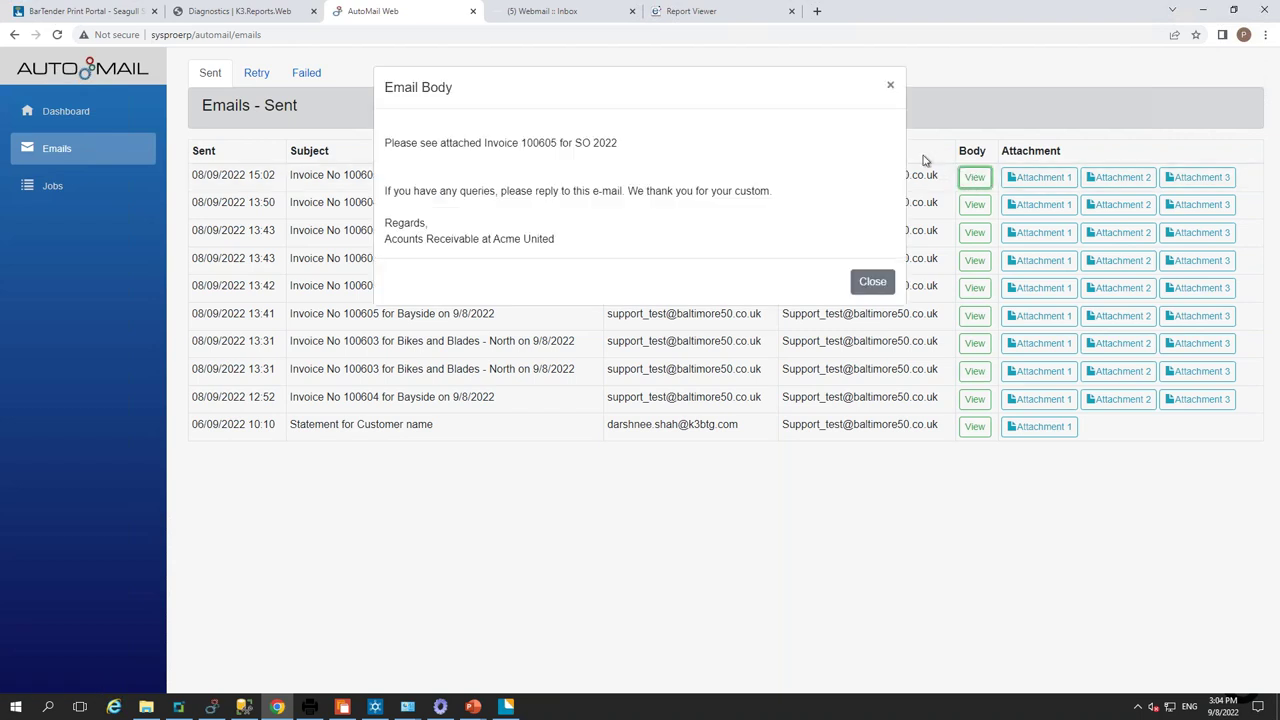
{"action": "left_click", "coordinate": [891, 87]}
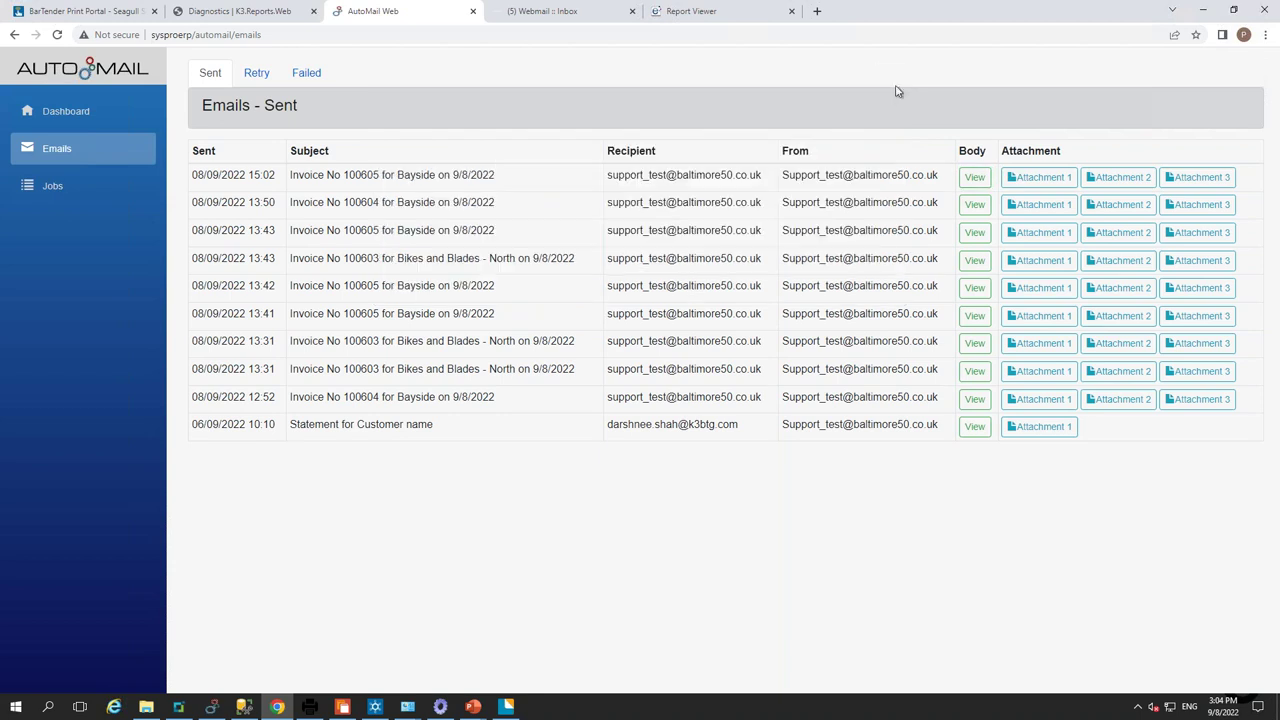
- View all three attachments of the latest sent invoice 100605 e-mail, closing each one after viewing
{"action": "left_click", "coordinate": [1040, 177]}
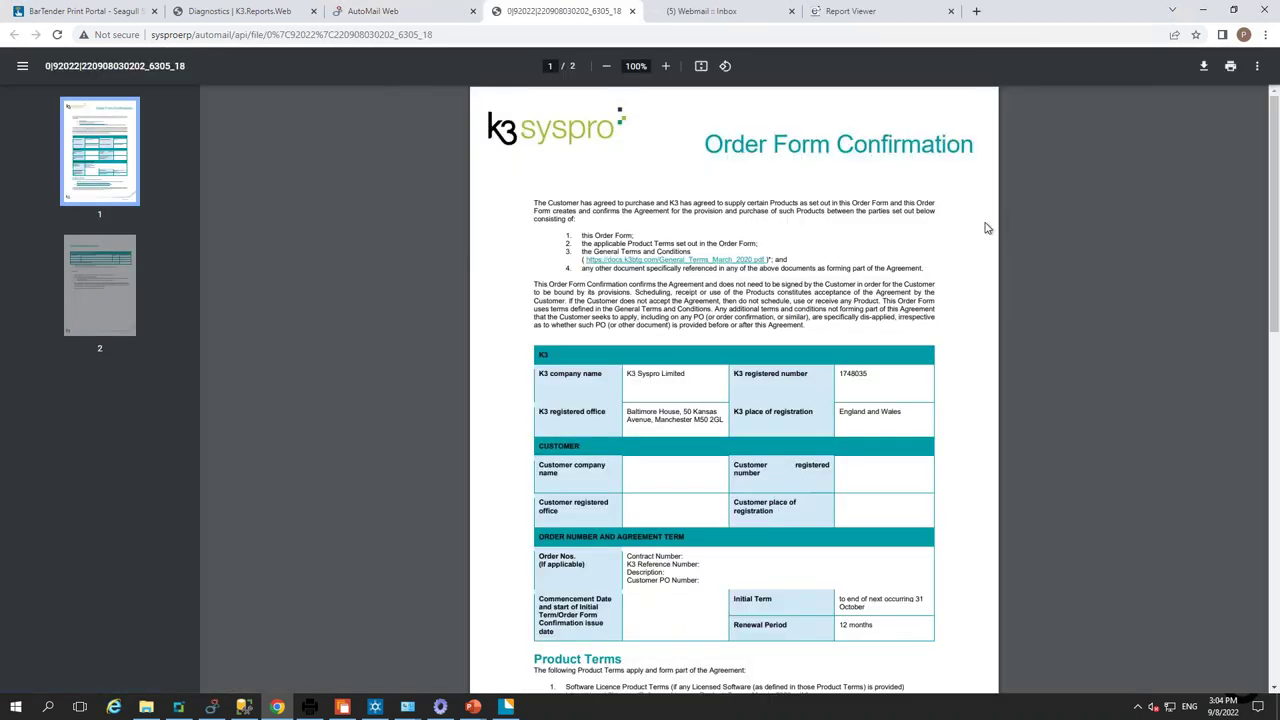
{"action": "left_click", "coordinate": [632, 11]}
{"action": "left_click", "coordinate": [1147, 178]}
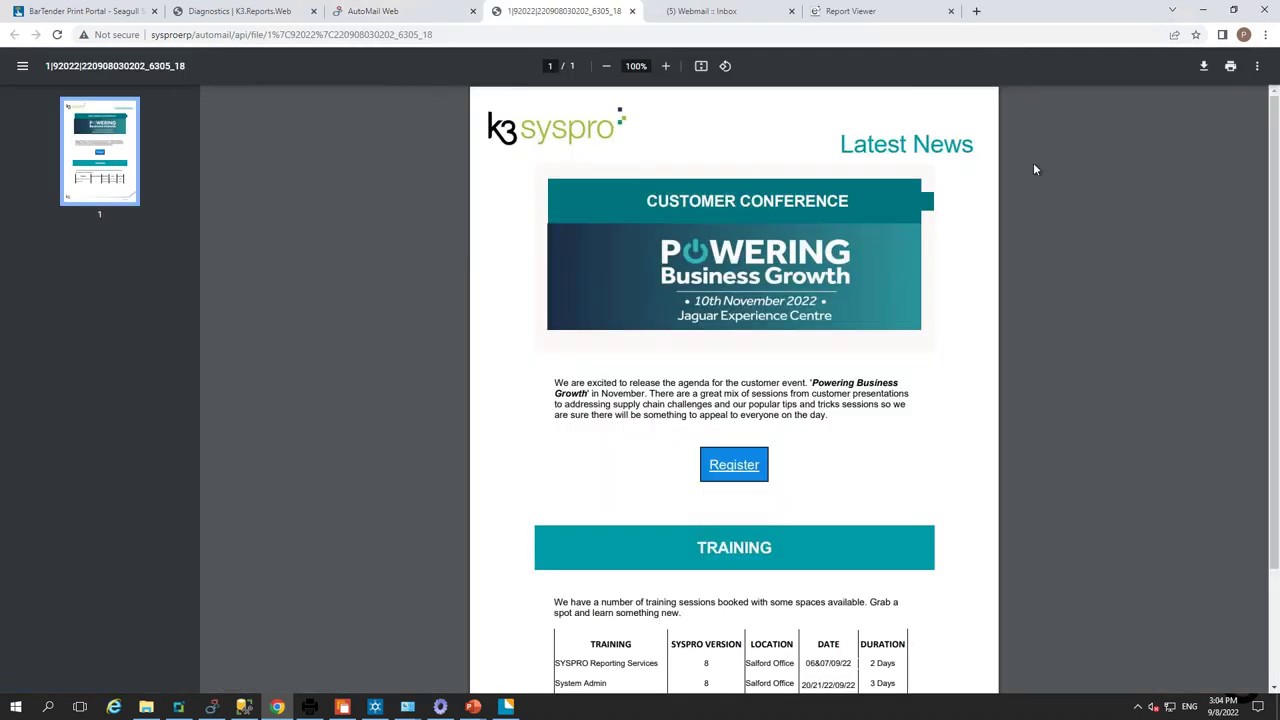
{"action": "left_click", "coordinate": [632, 11]}
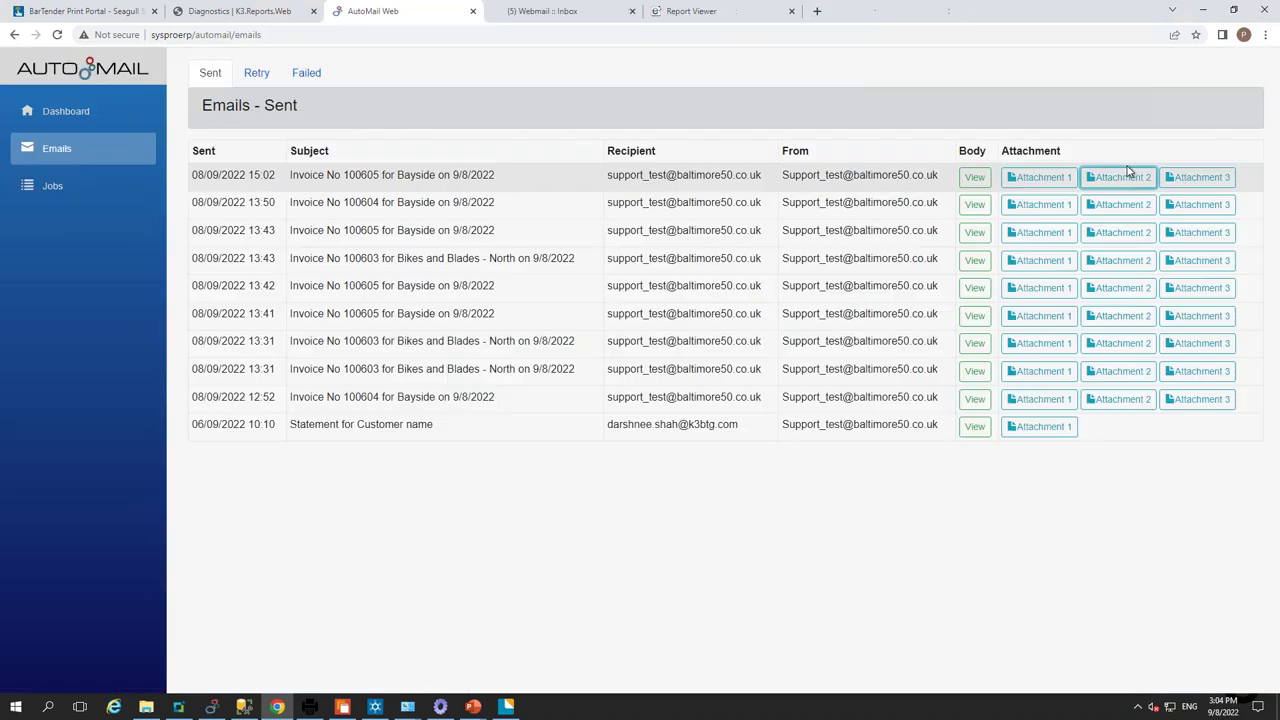
{"action": "left_click", "coordinate": [1190, 180]}
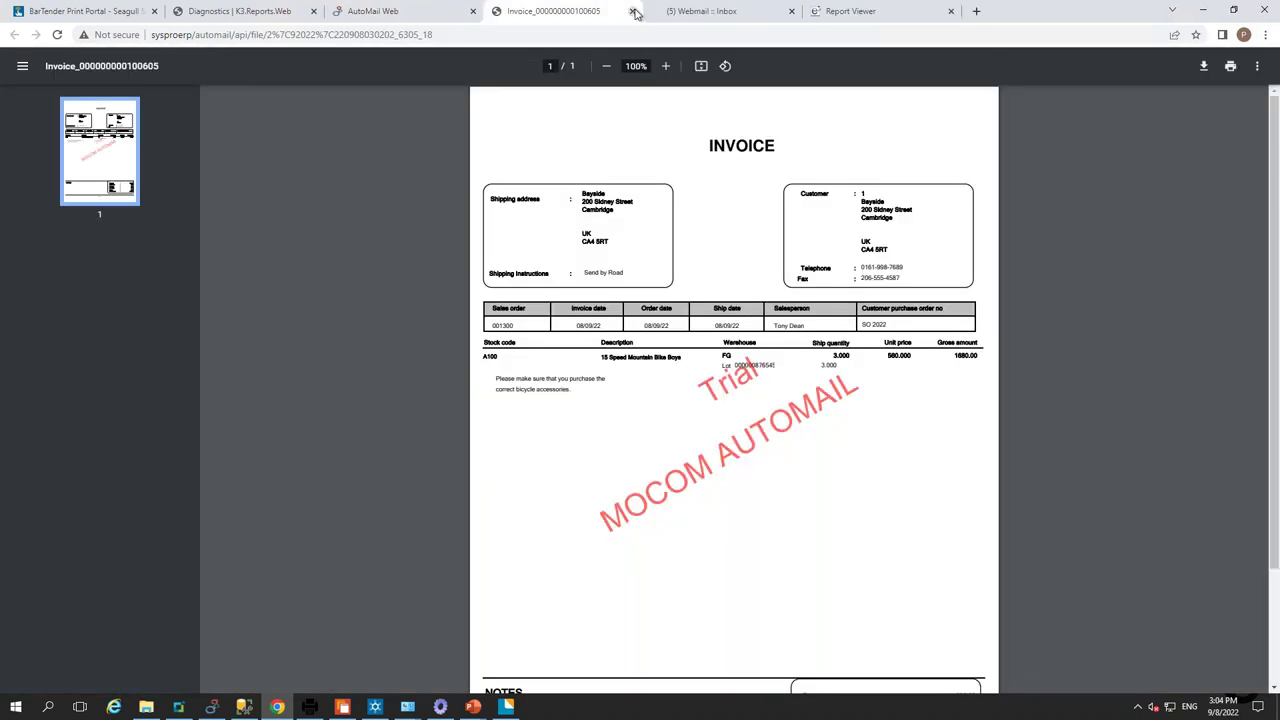
{"action": "left_click", "coordinate": [632, 11]}
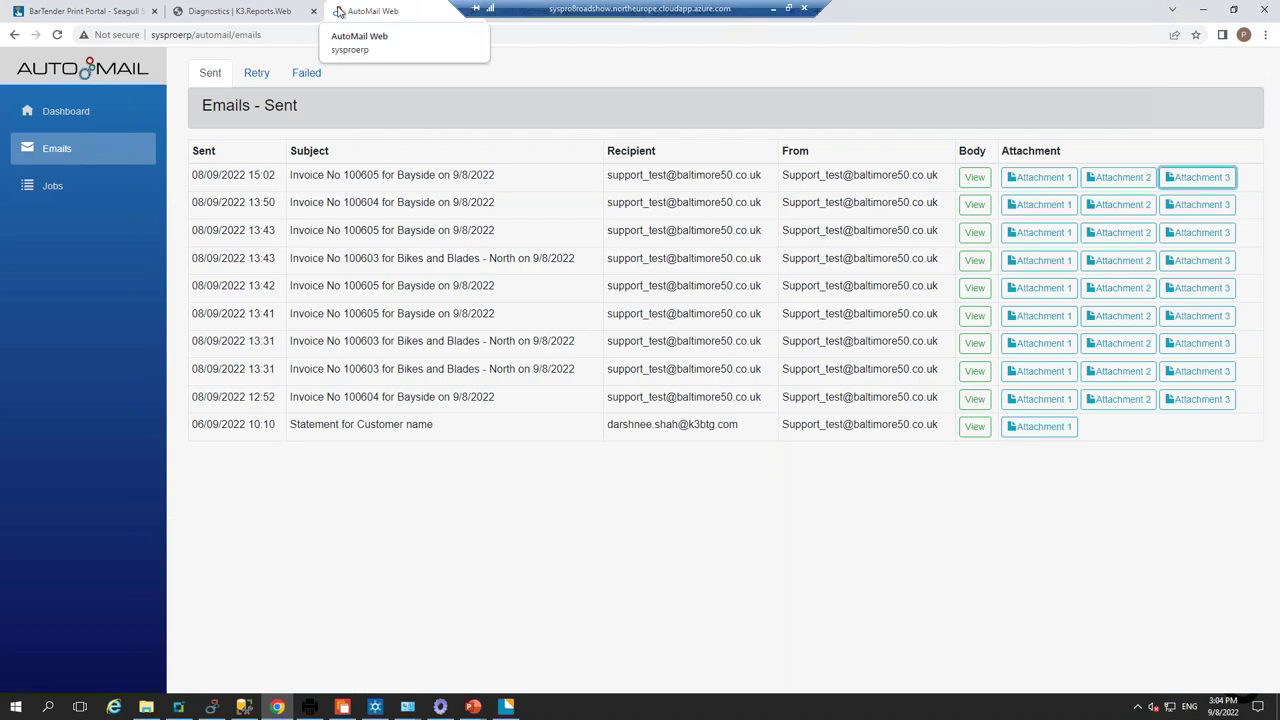
- Review the retry and failed e-mails in AutoMail Web, plus the completed batches, failed jobs and failed batches
{"action": "left_click", "coordinate": [258, 76]}
{"action": "left_click", "coordinate": [310, 78]}
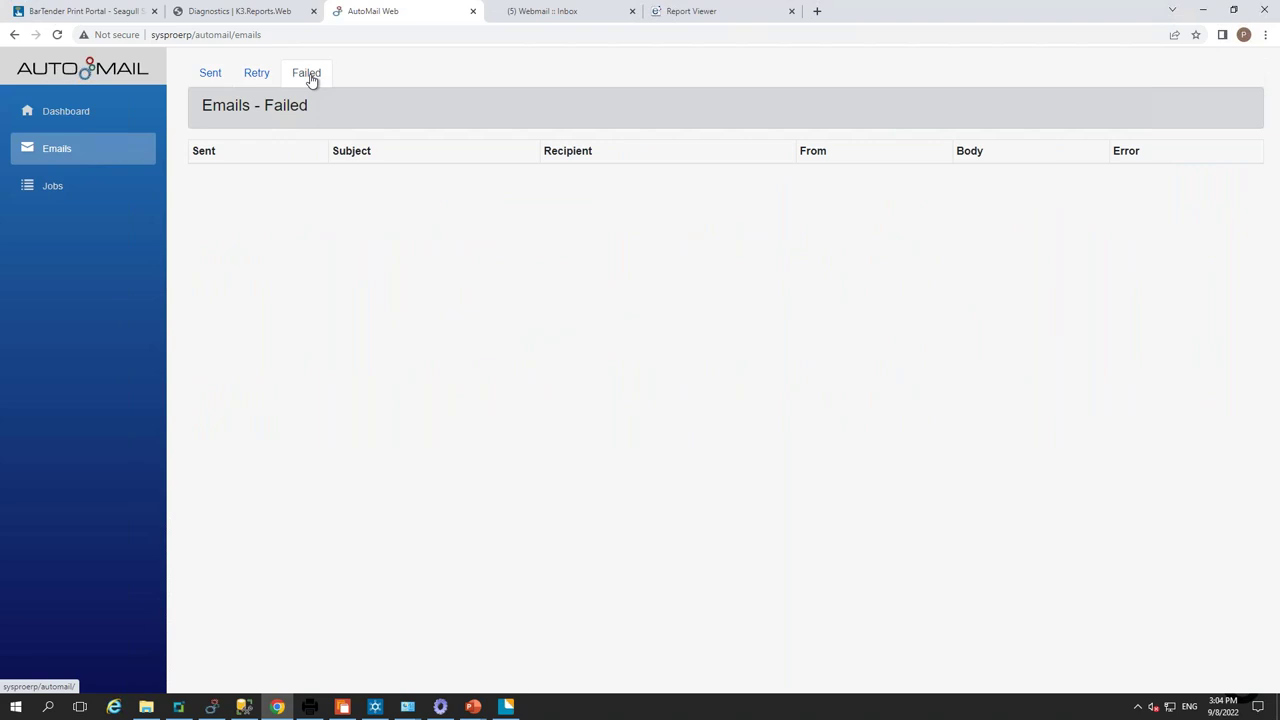
{"action": "left_click", "coordinate": [72, 185]}
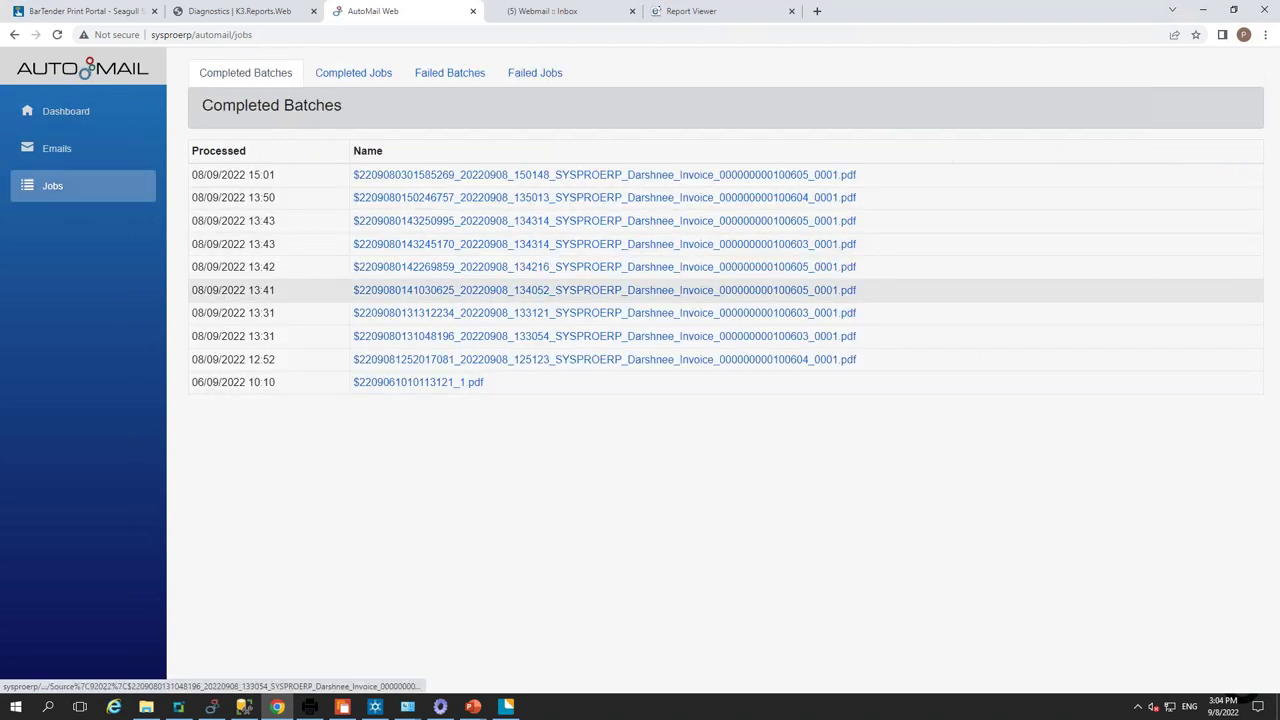
{"action": "left_click", "coordinate": [534, 80]}
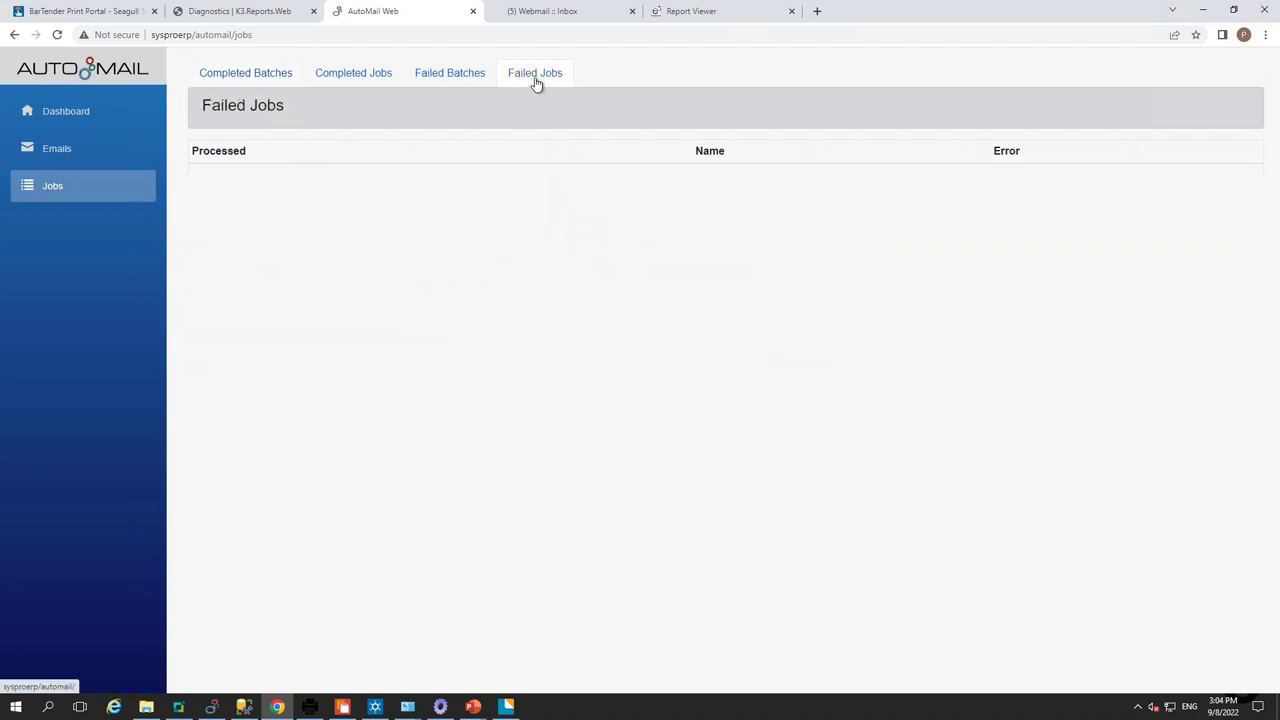
{"action": "left_click", "coordinate": [463, 75]}
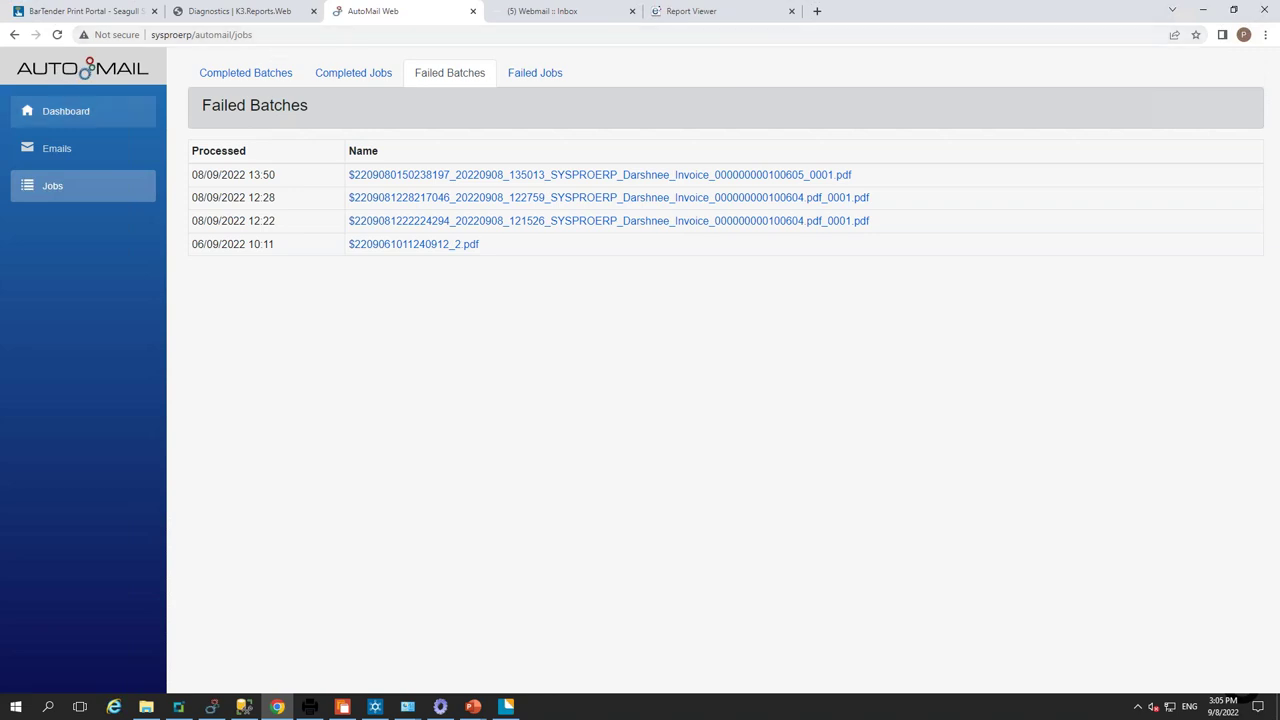
- Switch from Chrome to the running PowerPoint slide show
{"action": "key", "text": "alt+Tab"}
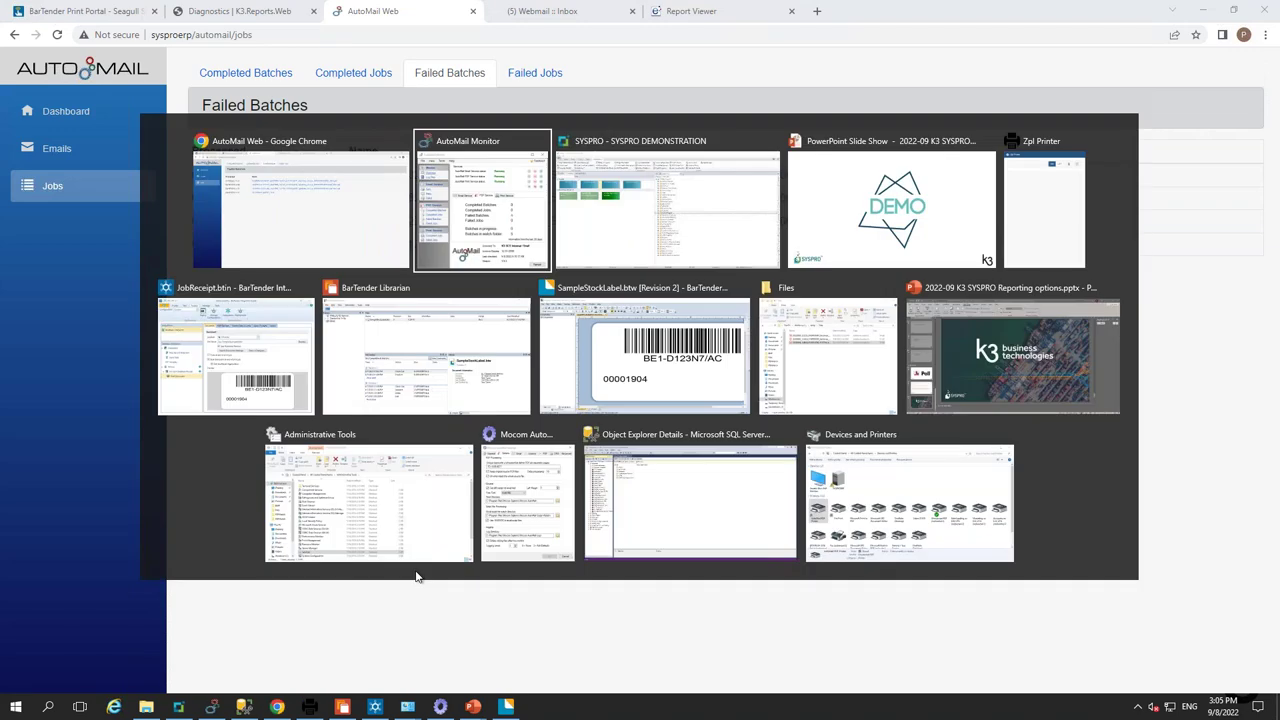
{"action": "key", "text": "alt+Tab"}
{"action": "key", "text": "alt+Tab"}
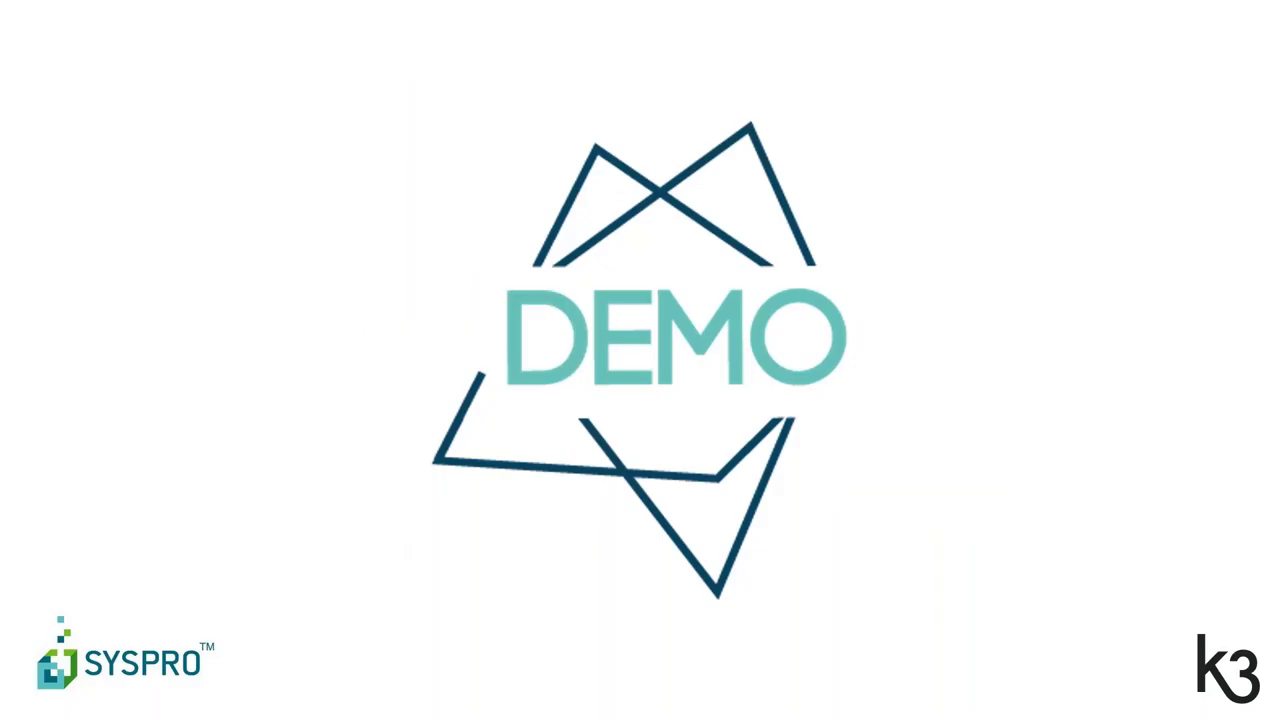